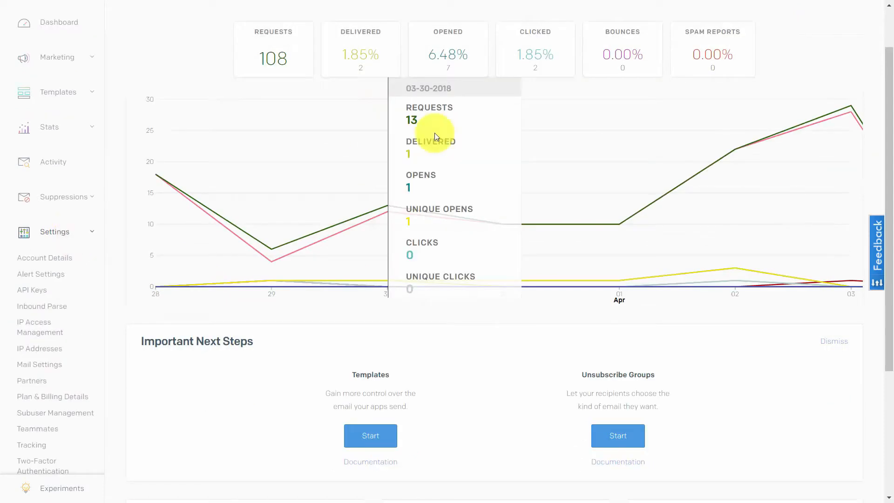
# Step: Open SendGrid's mail settings and examine the Event Notification configuration, including its post URL and reported actions
pyautogui.scroll(-2, 434, 135)
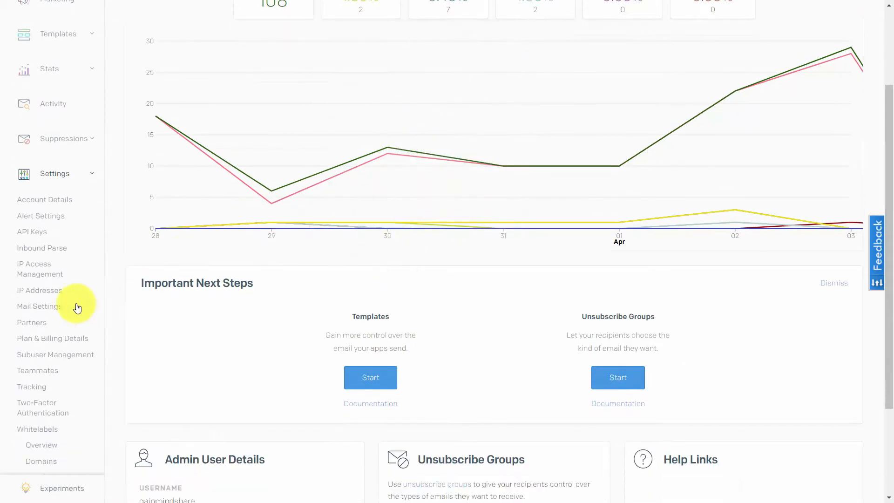
pyautogui.click(64, 310)
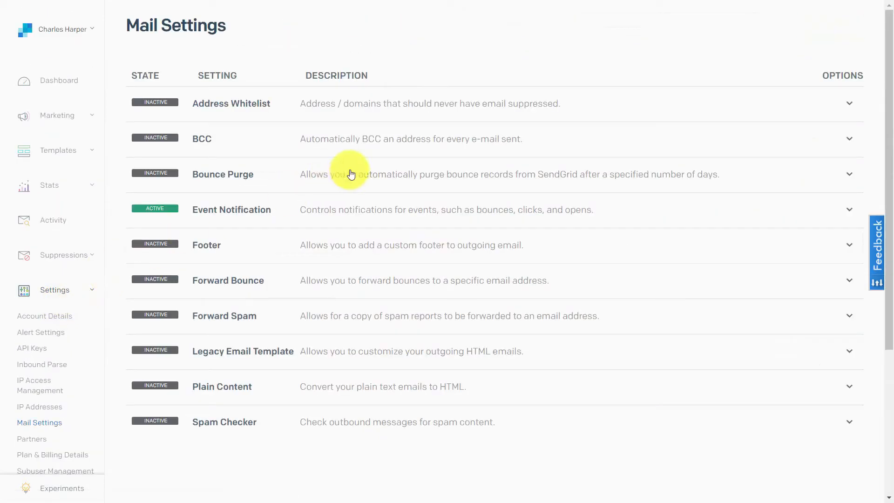
pyautogui.click(369, 210)
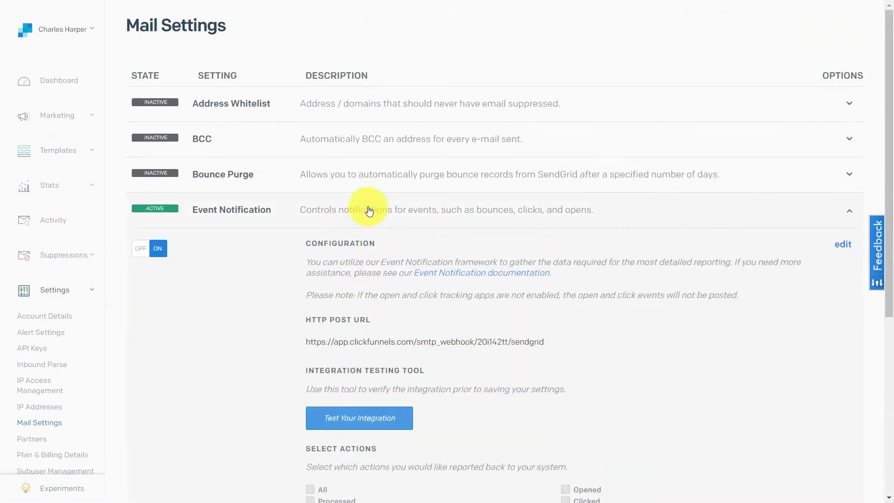
pyautogui.scroll(-2, 377, 192)
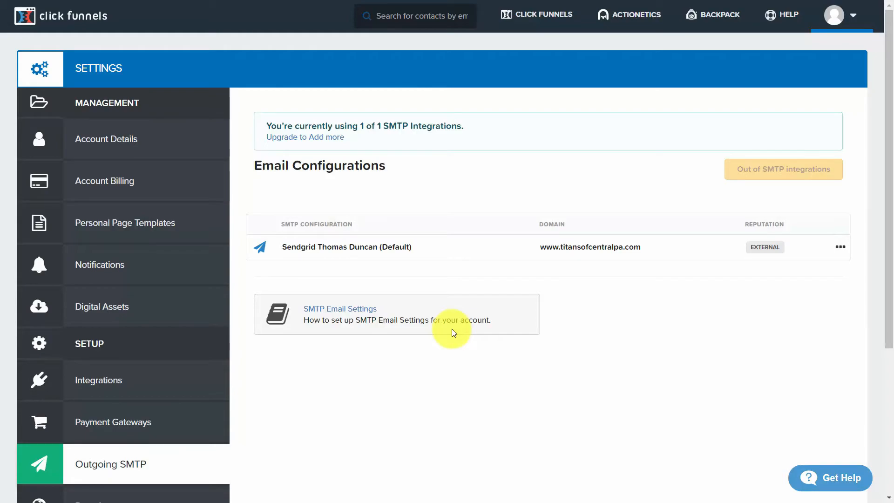
# Step: Open the ClickFunnels help on SMTP email settings and read the article on integrating SendGrid SMTP with ClickFunnels
pyautogui.click(453, 333)
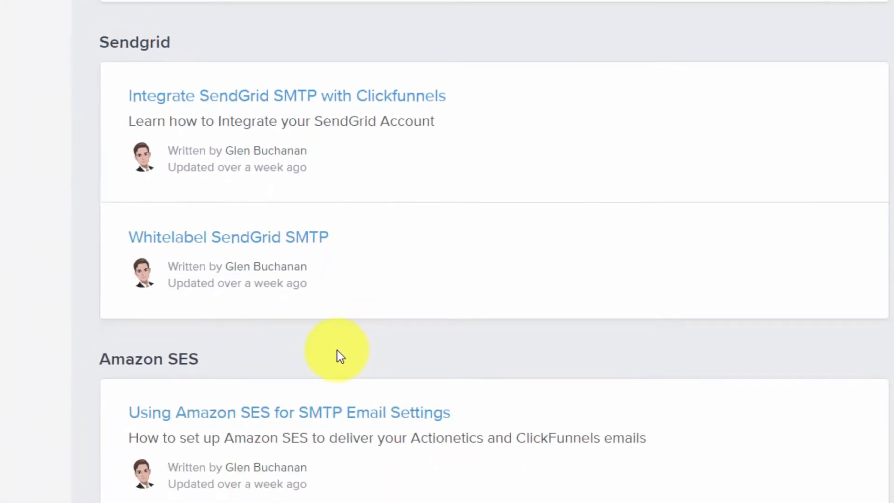
pyautogui.click(325, 97)
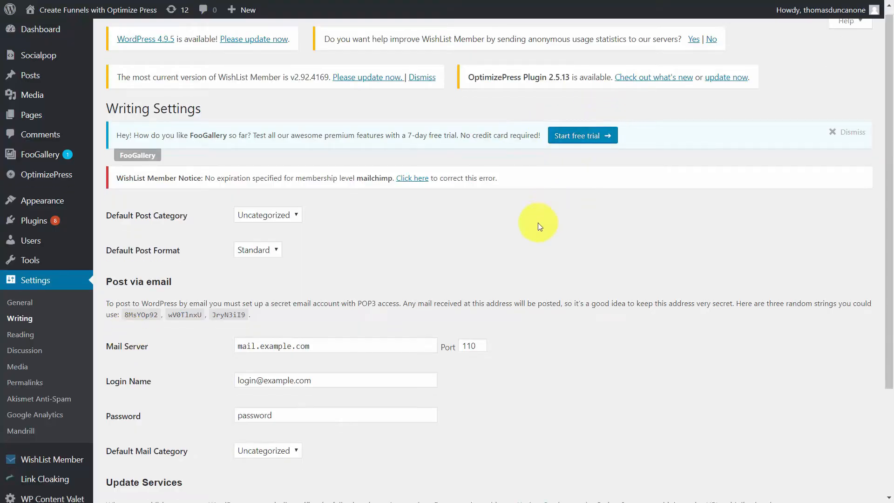
# Step: Switch to the WordPress admin and look through the writing settings and the installed plugins list
pyautogui.scroll(-1, 535, 214)
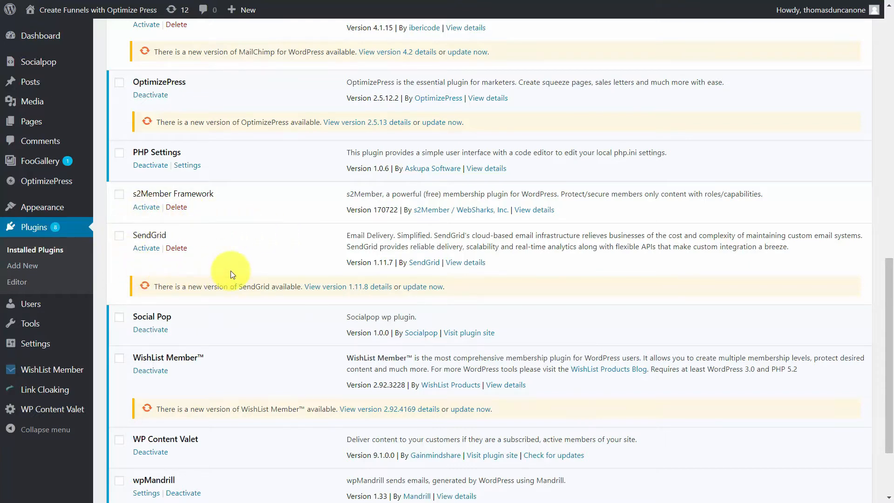
pyautogui.scroll(8, 634, 205)
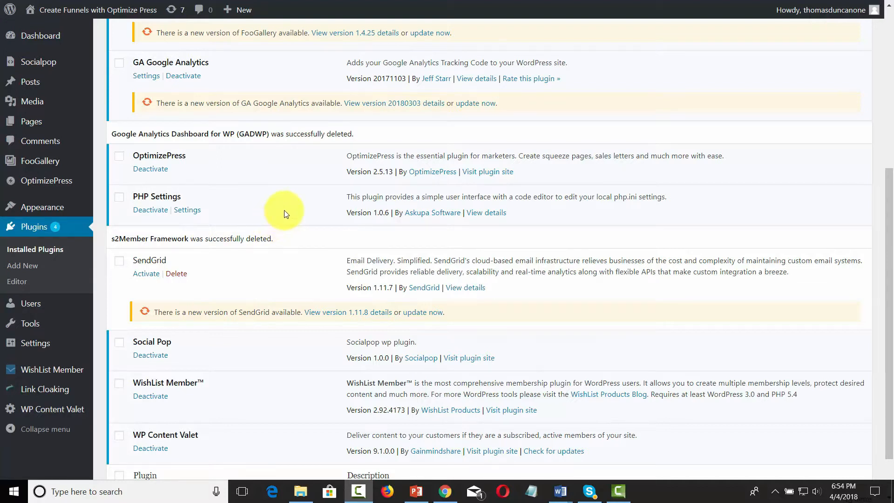
pyautogui.scroll(-2, 281, 215)
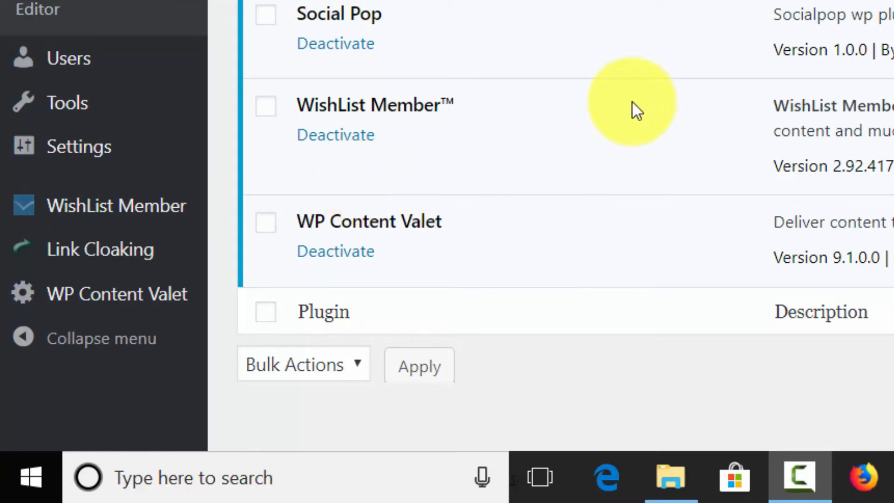
# Step: Add the most recently registered WishList Member user to the mailchimp level and review that user's profile
pyautogui.moveTo(153, 100)
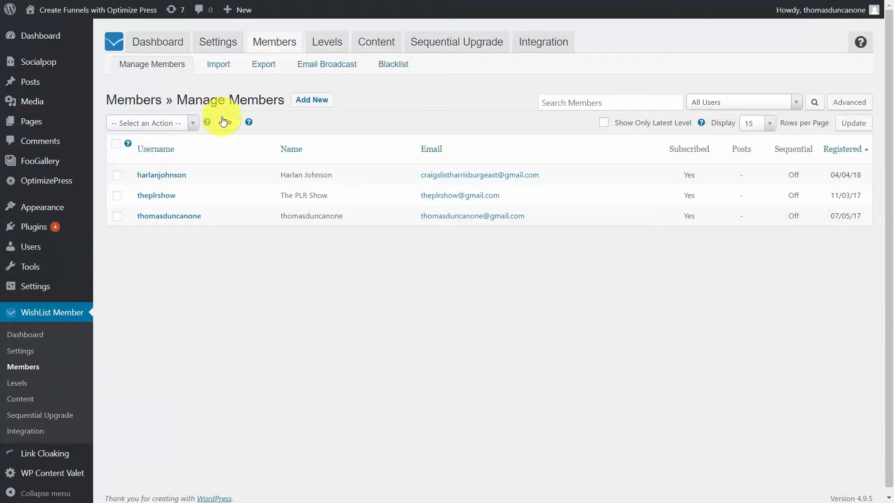
pyautogui.click(194, 123)
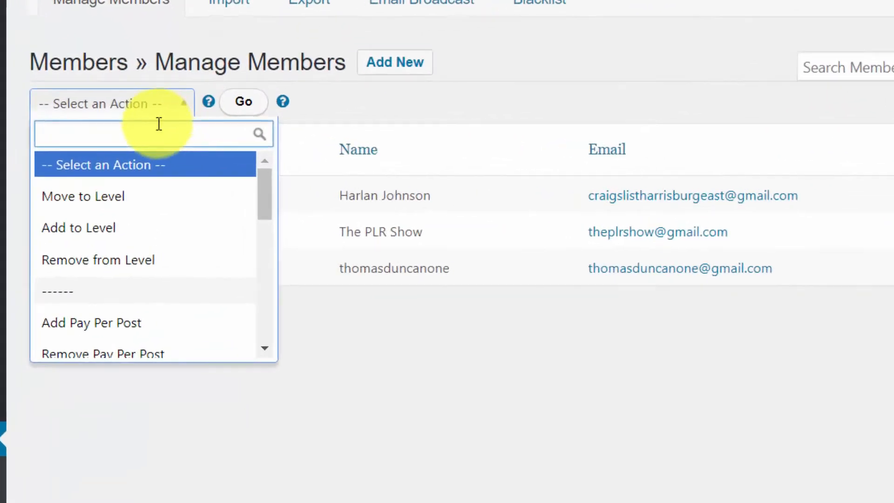
pyautogui.click(66, 247)
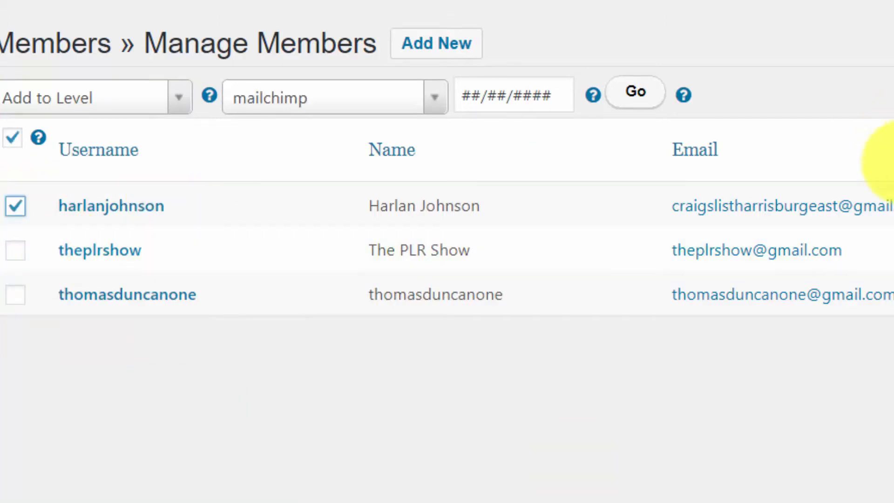
pyautogui.click(609, 112)
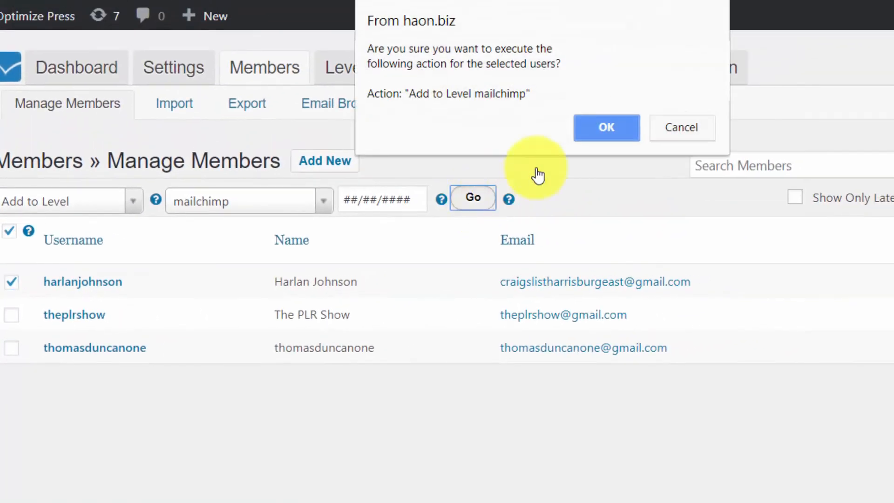
pyautogui.click(610, 129)
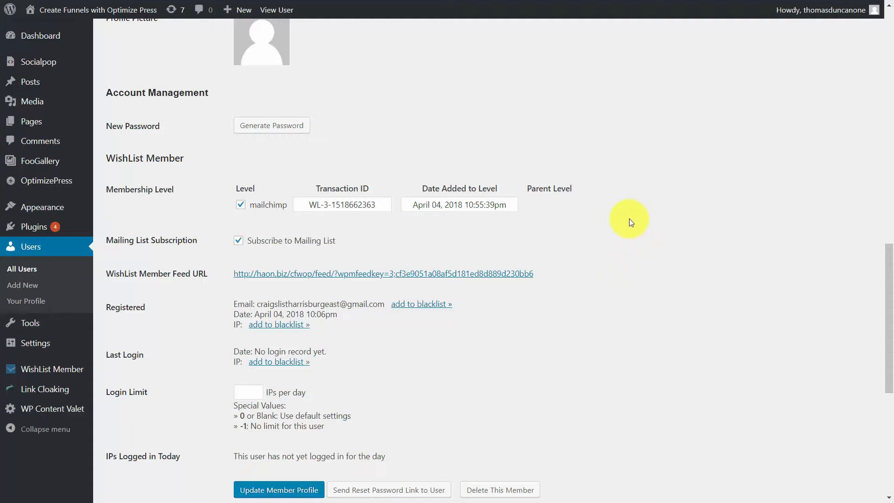
pyautogui.scroll(-3, 615, 227)
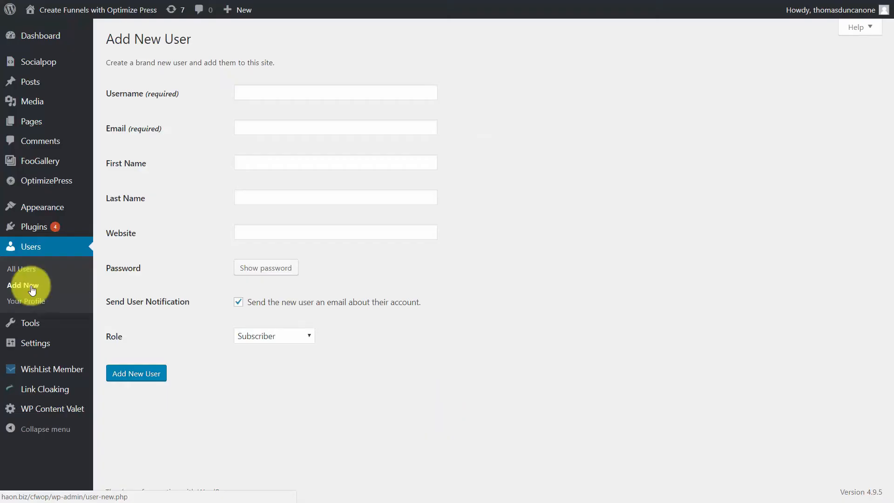
# Step: Search the WordPress plugin directory for "sendgrid"
pyautogui.click(39, 232)
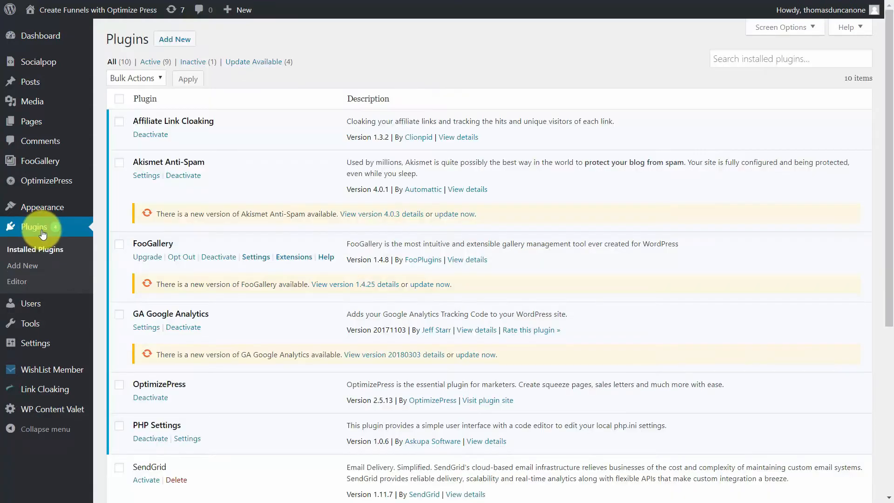
pyautogui.click(173, 41)
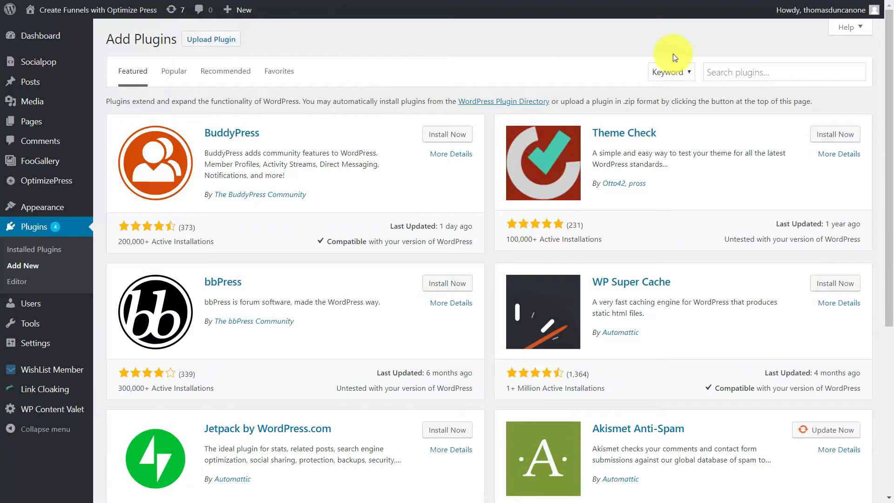
pyautogui.click(715, 73)
pyautogui.write('s')
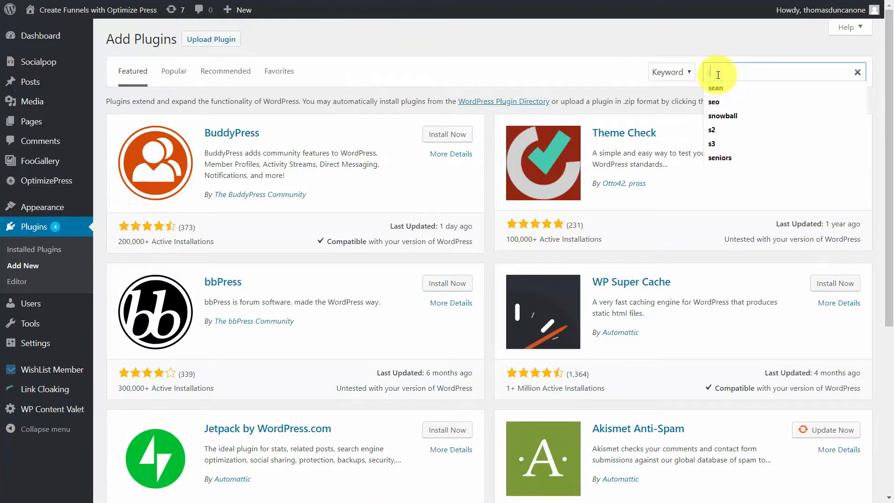
pyautogui.write('endgrid')
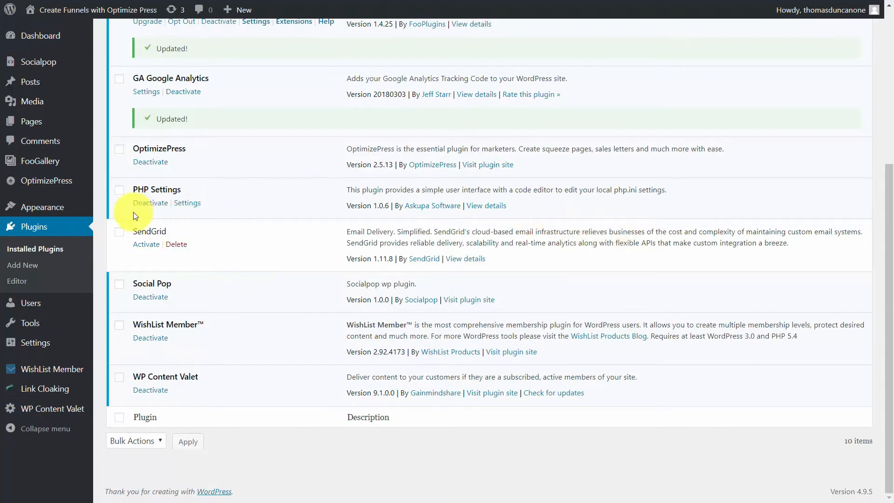
# Step: Activate the installed SendGrid plugin and open its settings page
pyautogui.click(149, 251)
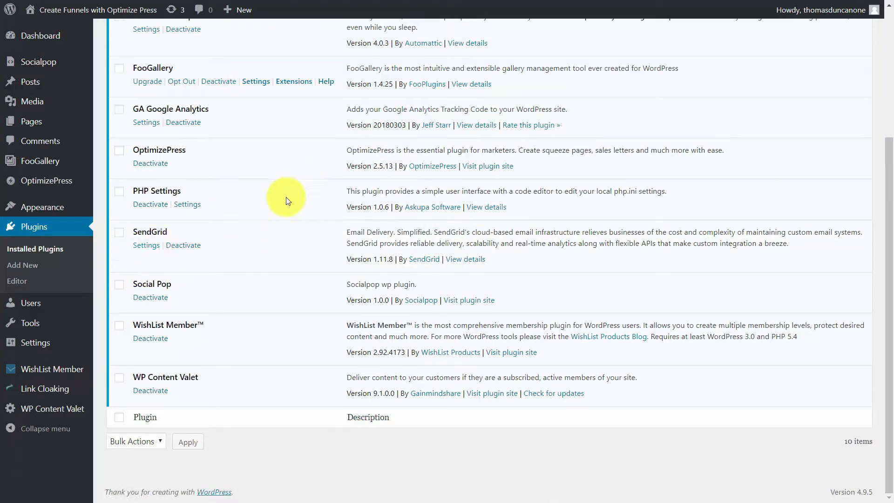
pyautogui.moveTo(31, 342)
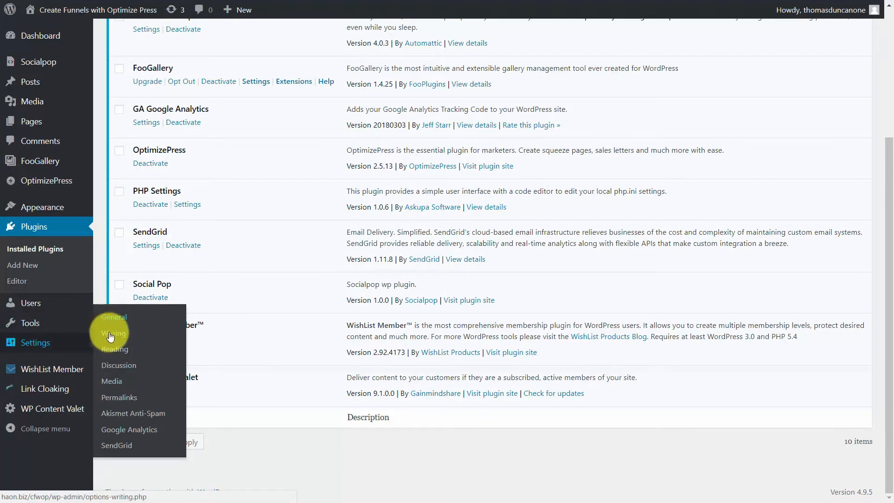
pyautogui.click(122, 447)
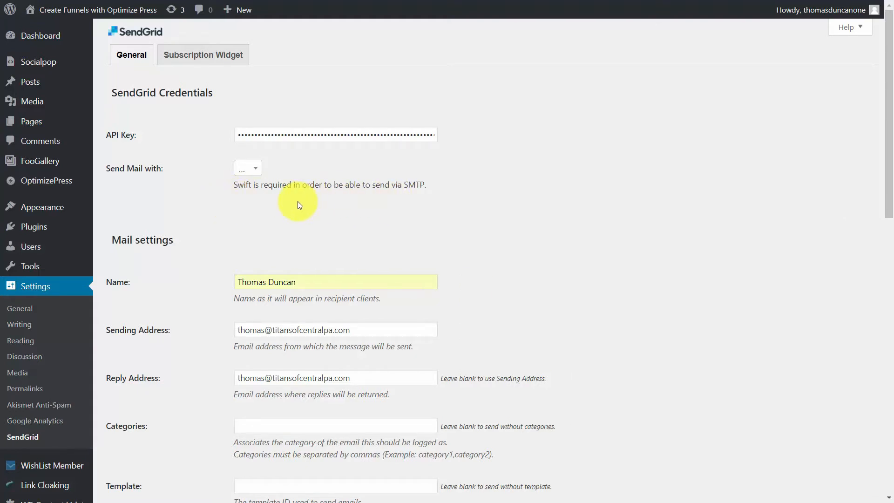
# Step: Find the Swift Mailer plugin by searching for "swift mailer", and install and activate it
pyautogui.moveTo(54, 230)
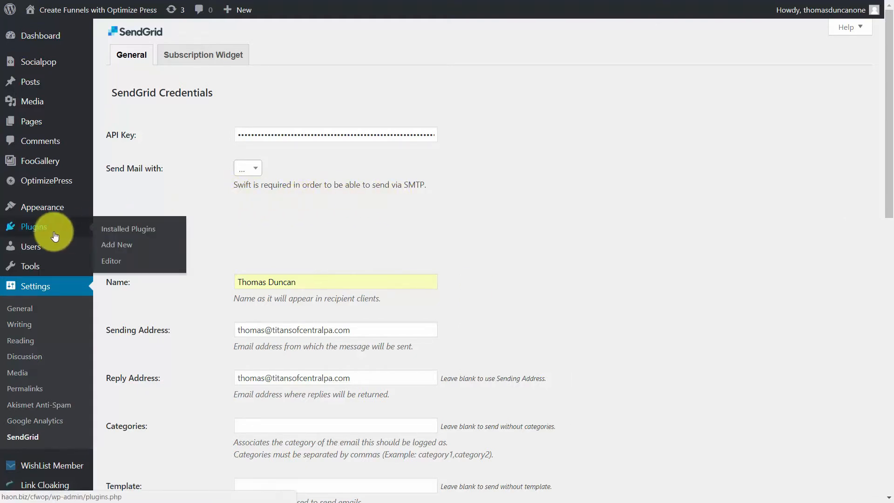
pyautogui.click(113, 247)
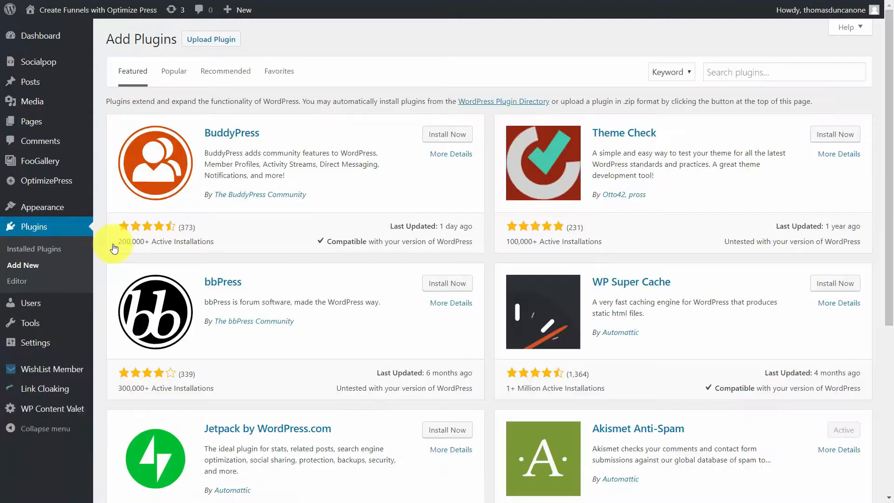
pyautogui.click(721, 71)
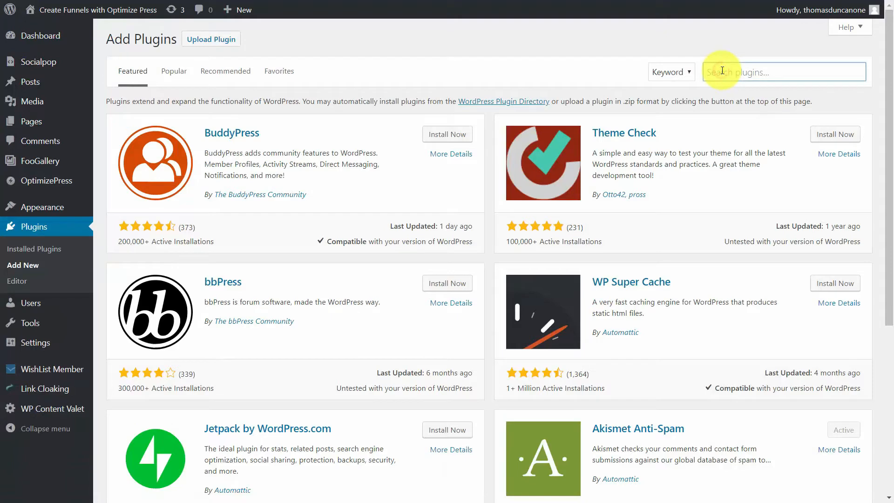
pyautogui.write('swift')
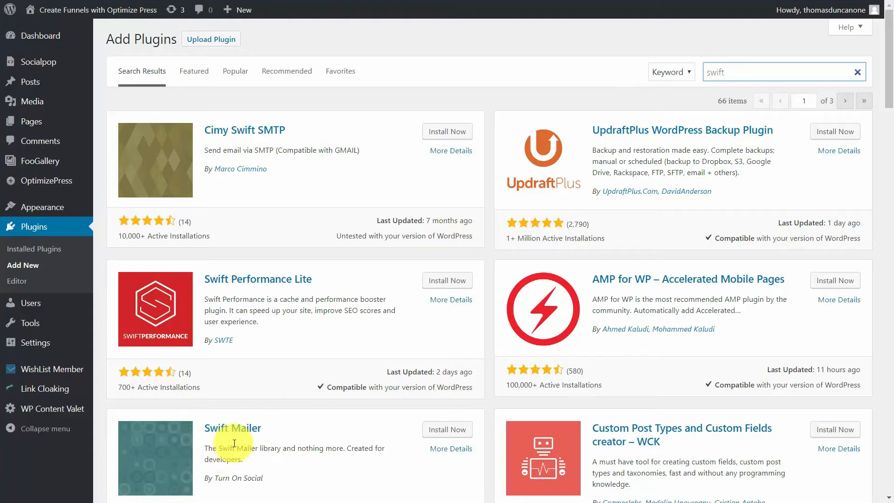
pyautogui.write('mailer')
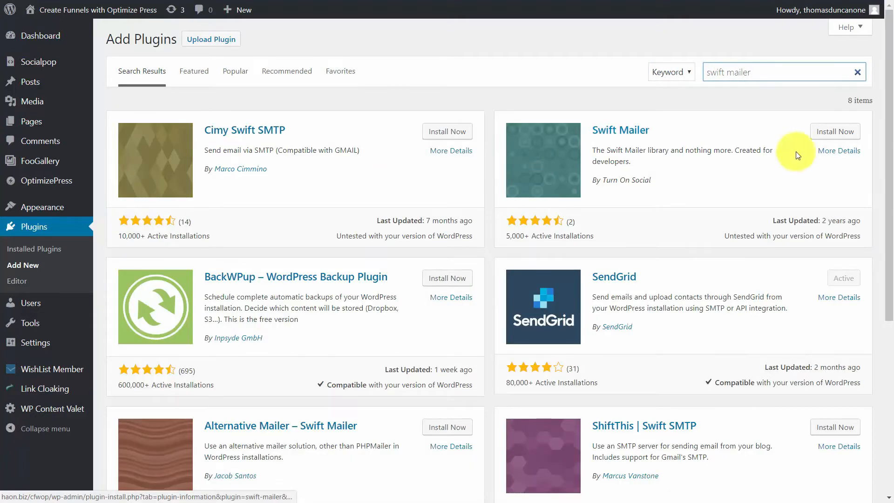
pyautogui.click(828, 132)
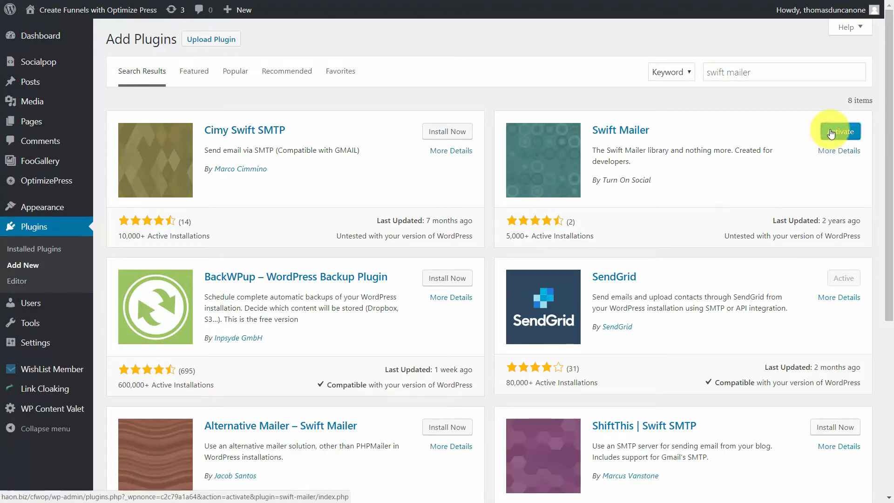
pyautogui.click(831, 133)
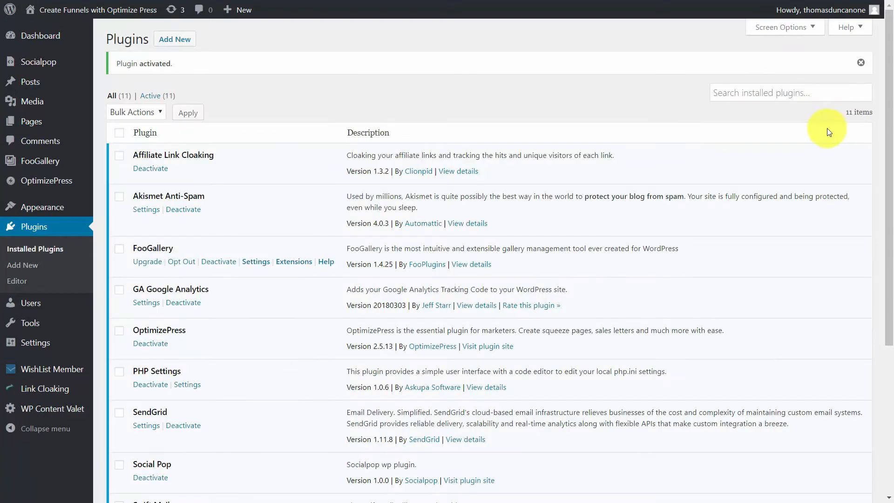
pyautogui.scroll(-4, 664, 200)
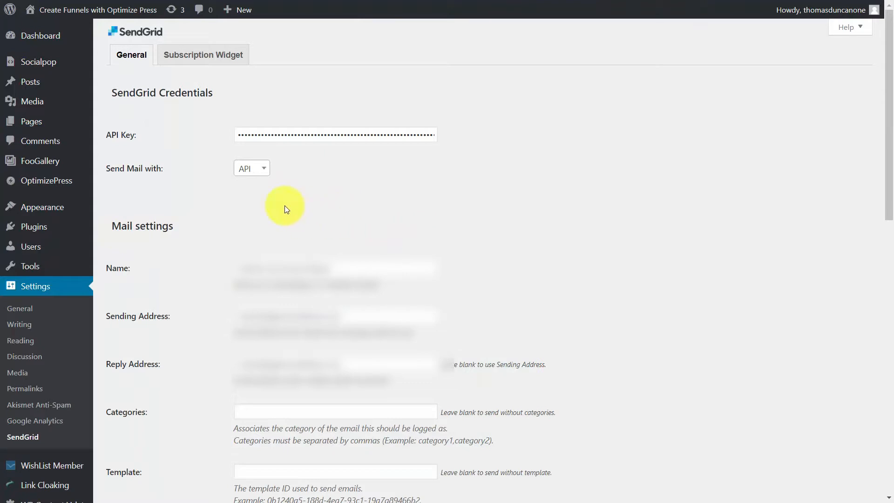
# Step: Examine the API and SMTP choices for sending mail in the SendGrid plugin's credentials settings
pyautogui.click(263, 173)
pyautogui.click(263, 174)
pyautogui.click(263, 175)
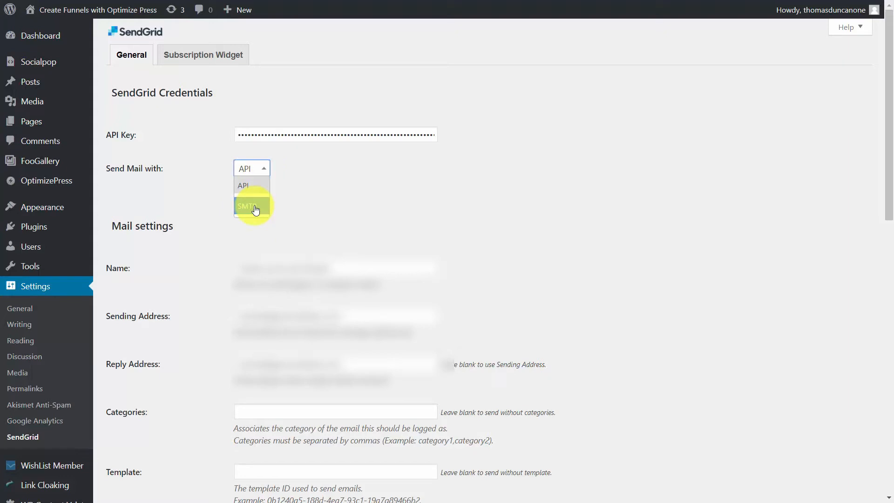
pyautogui.click(394, 189)
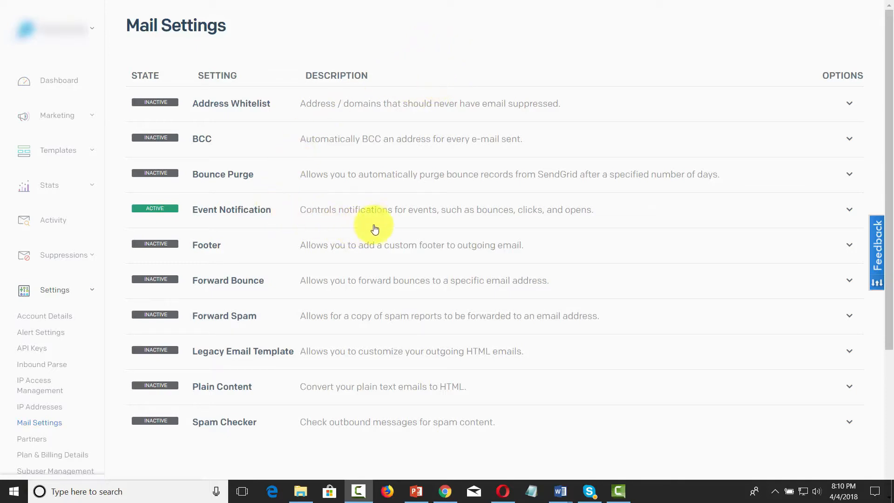
# Step: Switch to SendGrid to check the Event Notification mail setting and the other account's email activity dashboard
pyautogui.click(387, 215)
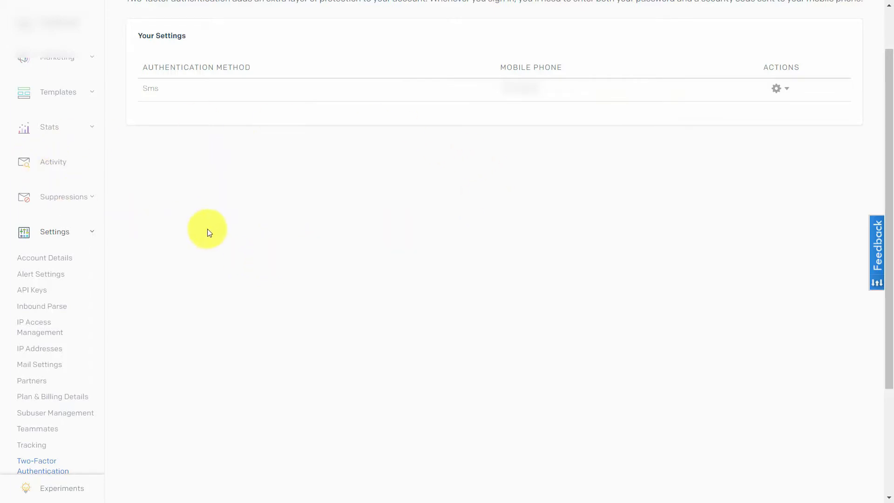
pyautogui.hotkey('ctrl', 'Tab')
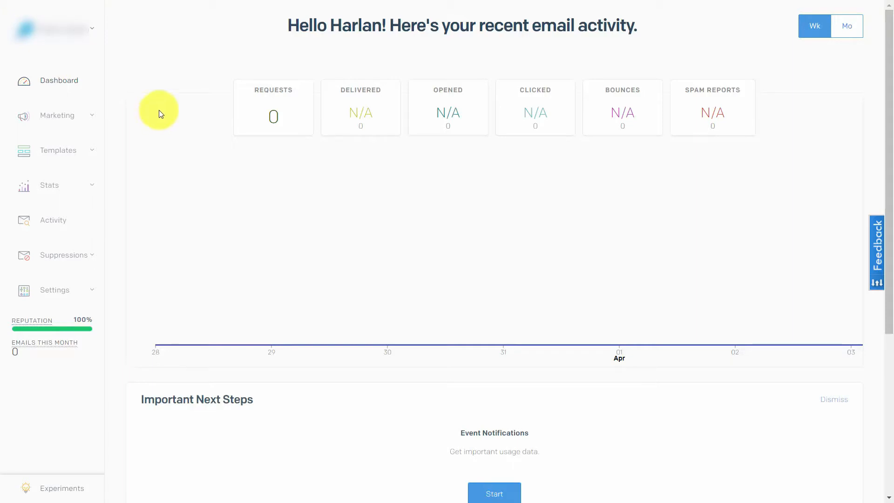
pyautogui.moveTo(161, 199)
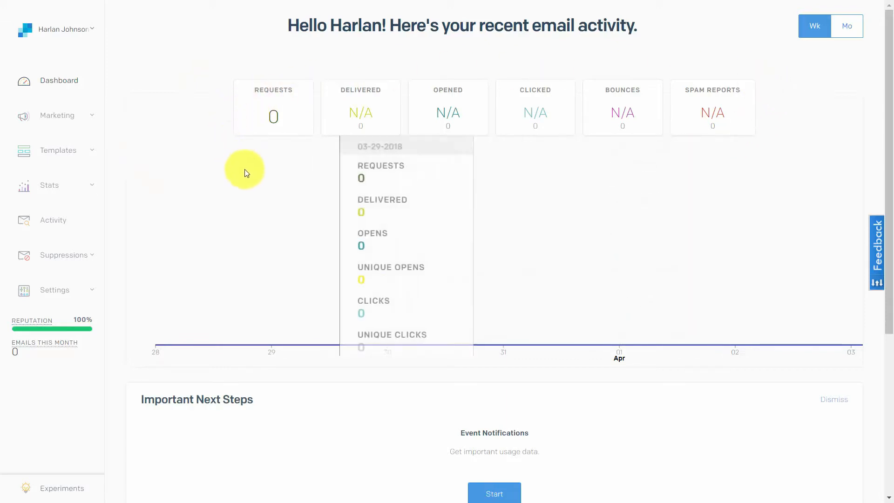
# Step: Switch from the plugin settings to SendGrid and open the account's API Keys page
pyautogui.moveTo(337, 202)
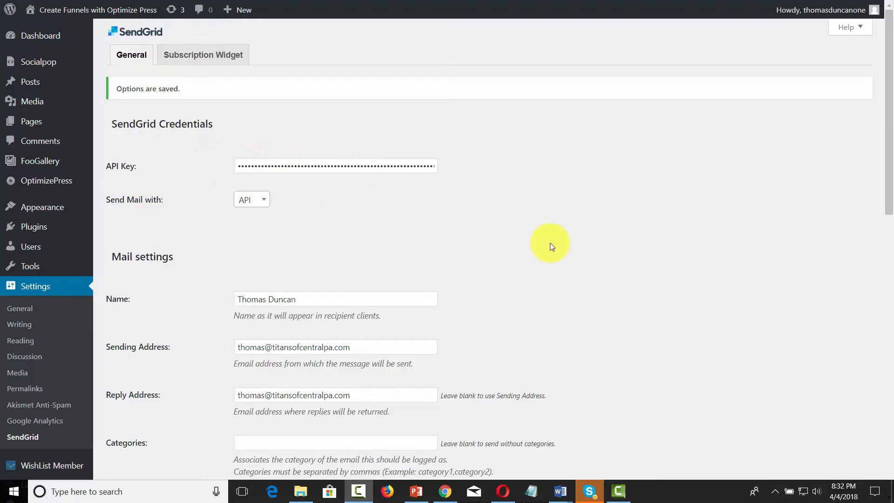
pyautogui.scroll(-10, 551, 243)
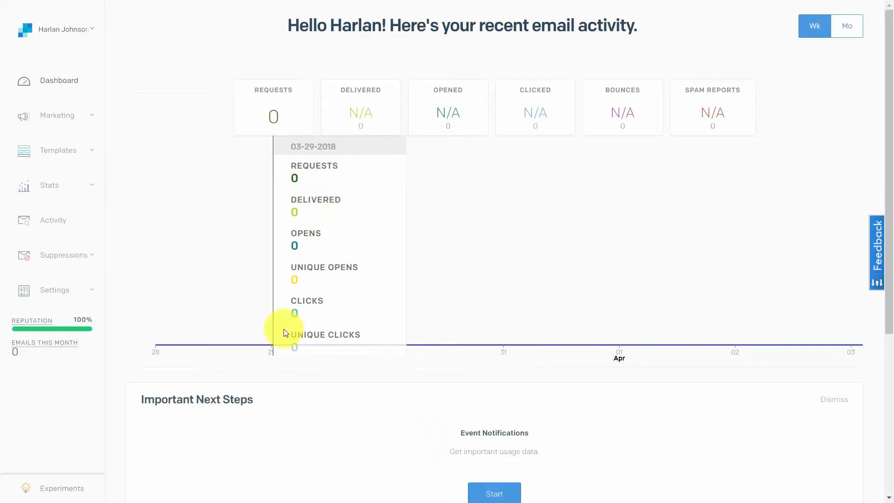
pyautogui.click(91, 292)
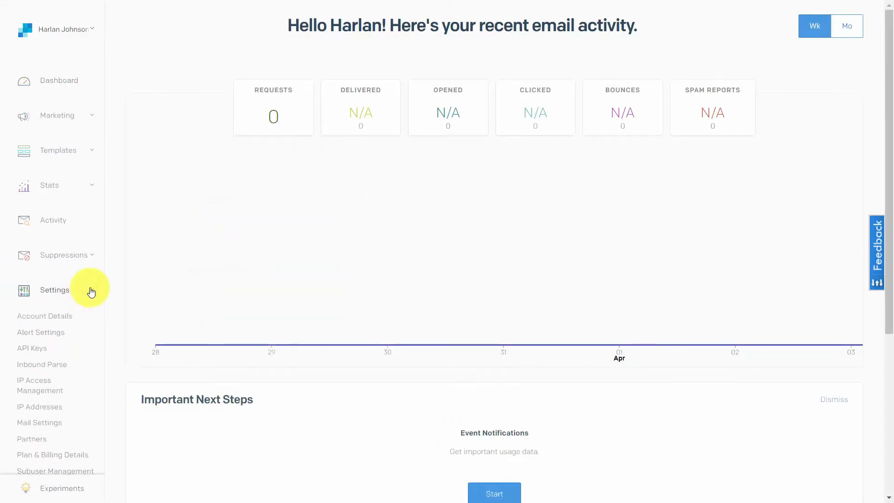
pyautogui.scroll(-1, 88, 292)
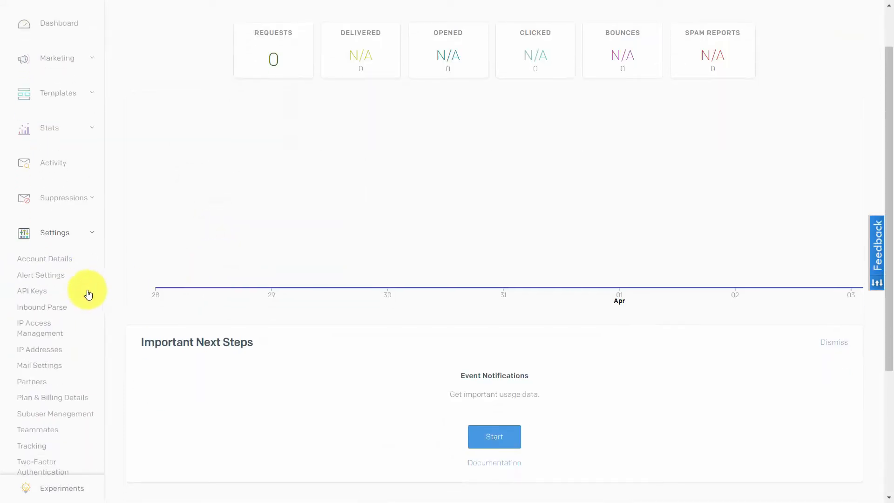
pyautogui.click(28, 291)
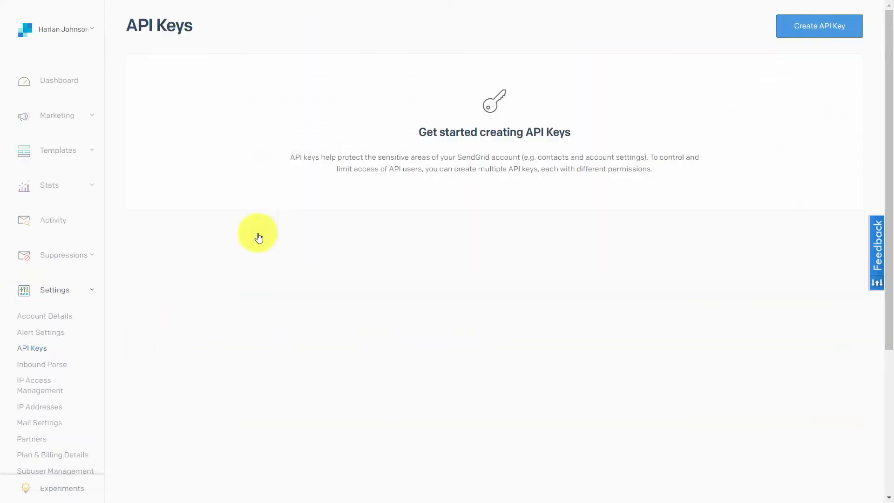
# Step: Create a Full Access API key named "Titans of Central PA" and copy the generated key
pyautogui.click(799, 32)
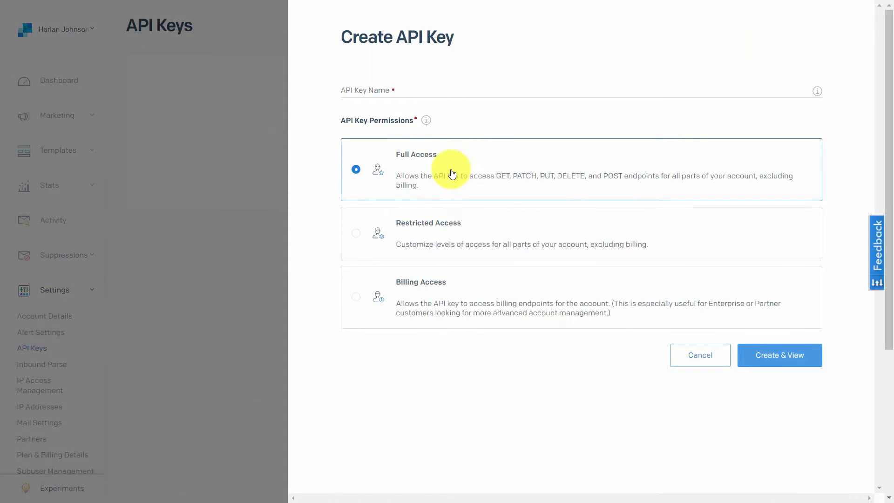
pyautogui.click(394, 87)
pyautogui.hotkey('ctrl', 'v')
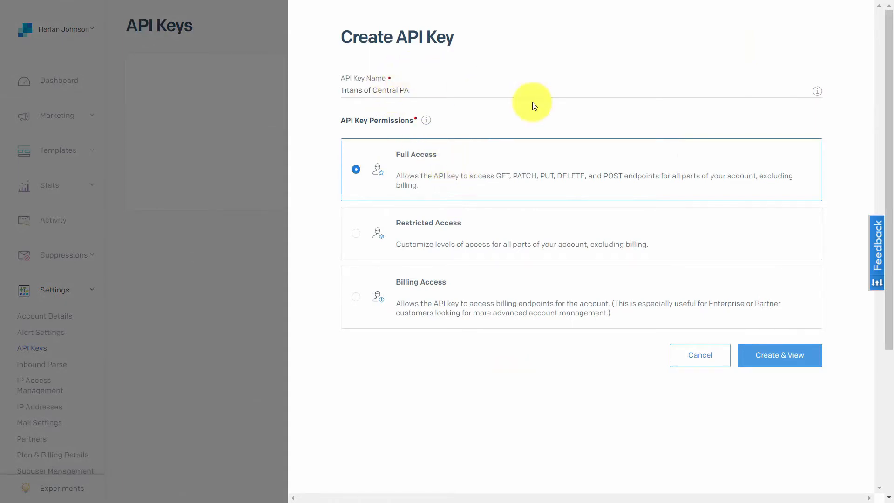
pyautogui.click(774, 357)
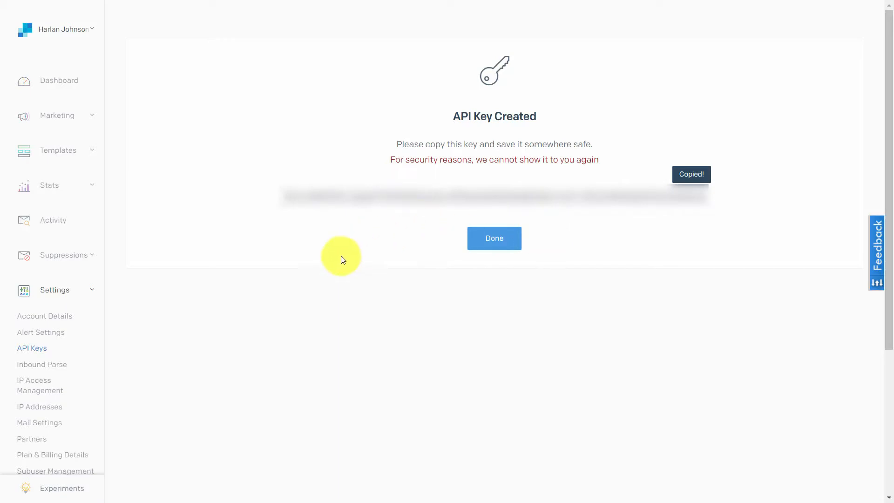
pyautogui.click(493, 243)
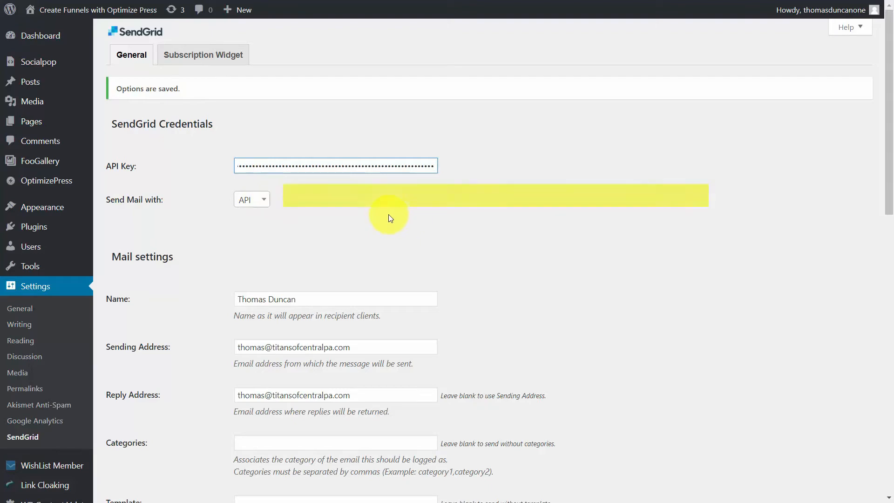
# Step: In WordPress, paste the new API key into the SendGrid plugin's credentials, keep sending by API, and save the settings
pyautogui.click(355, 208)
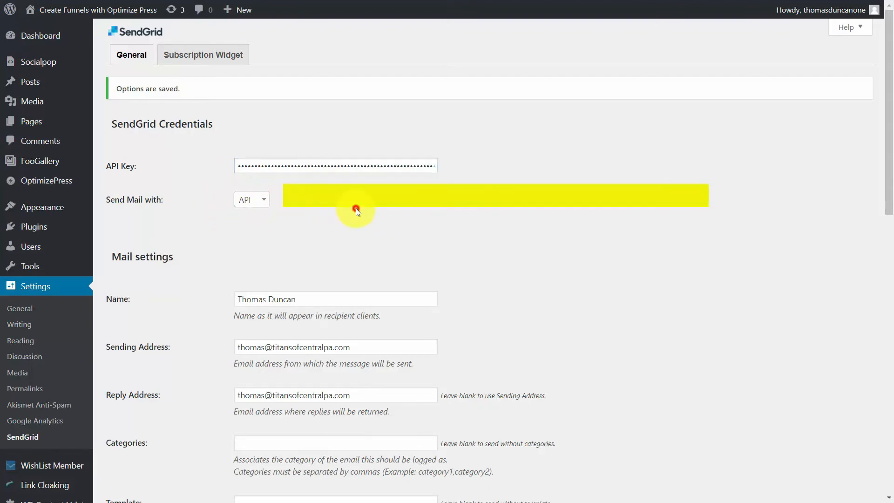
pyautogui.scroll(-6, 355, 208)
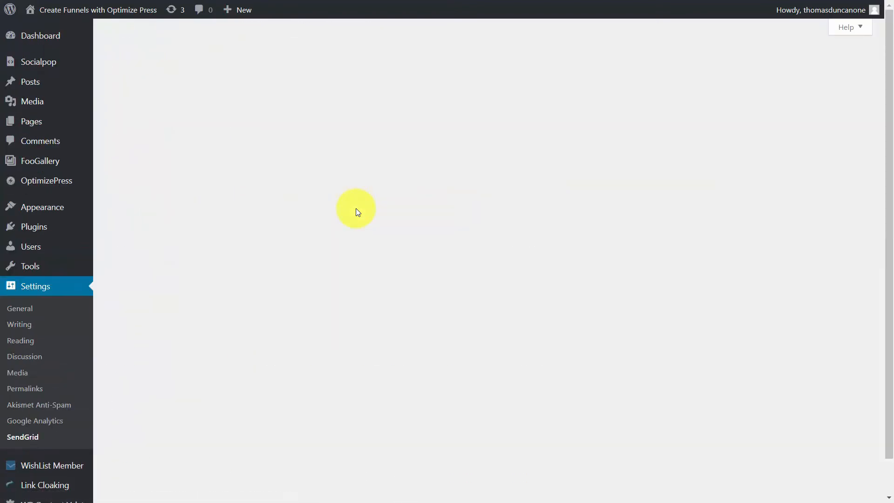
pyautogui.scroll(-12, 356, 208)
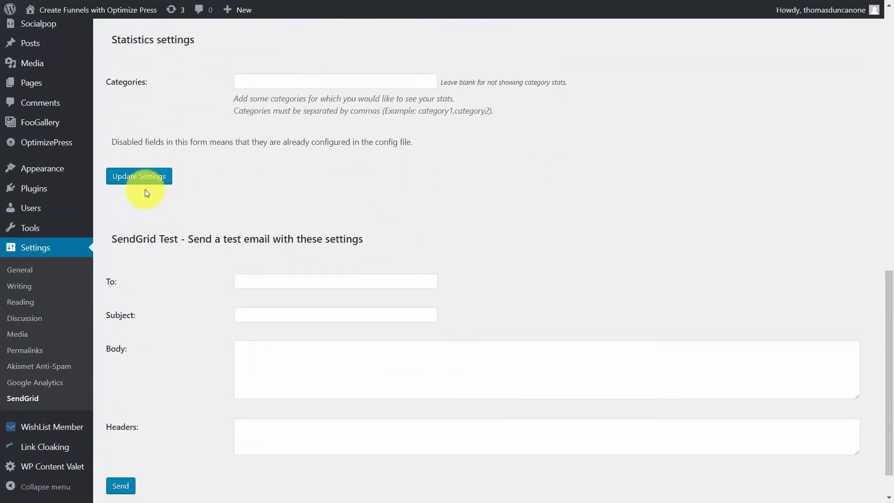
pyautogui.scroll(-1, 144, 189)
pyautogui.click(144, 139)
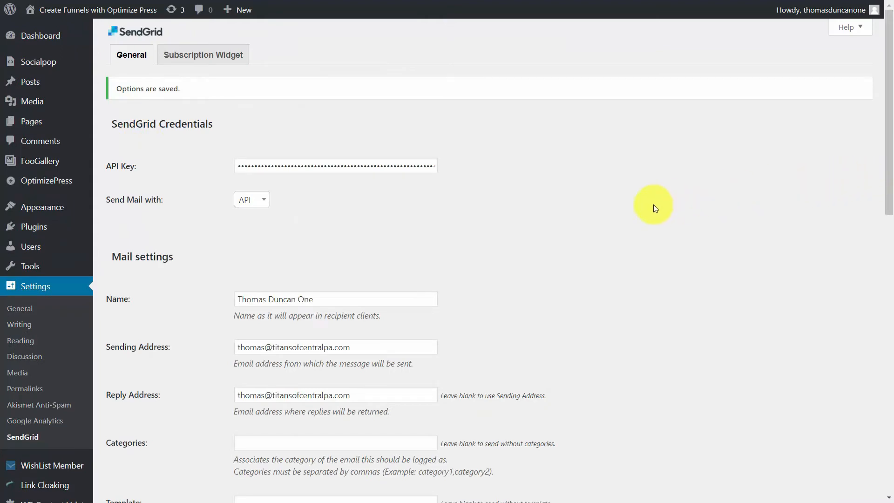
# Step: Send a test email with the subject "Now Is The Time Product" and a thank-you body, and open the received message in Gmail
pyautogui.scroll(-14, 616, 216)
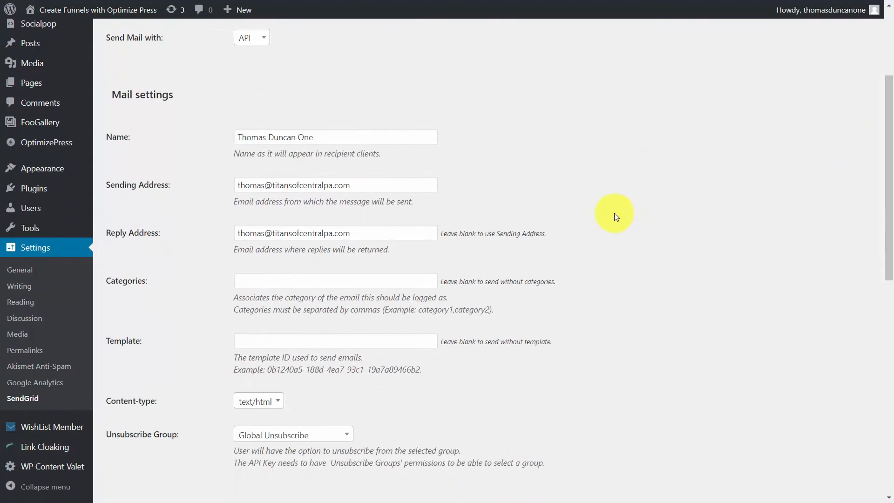
pyautogui.scroll(-4, 616, 216)
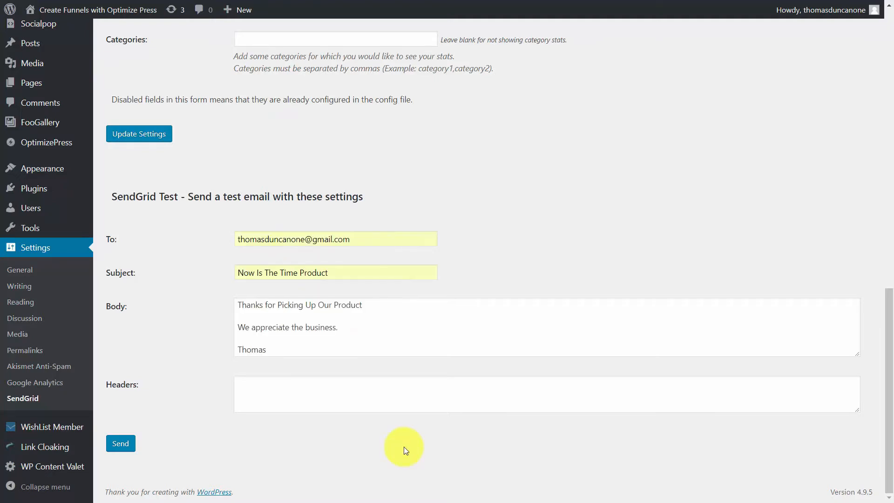
pyautogui.click(119, 443)
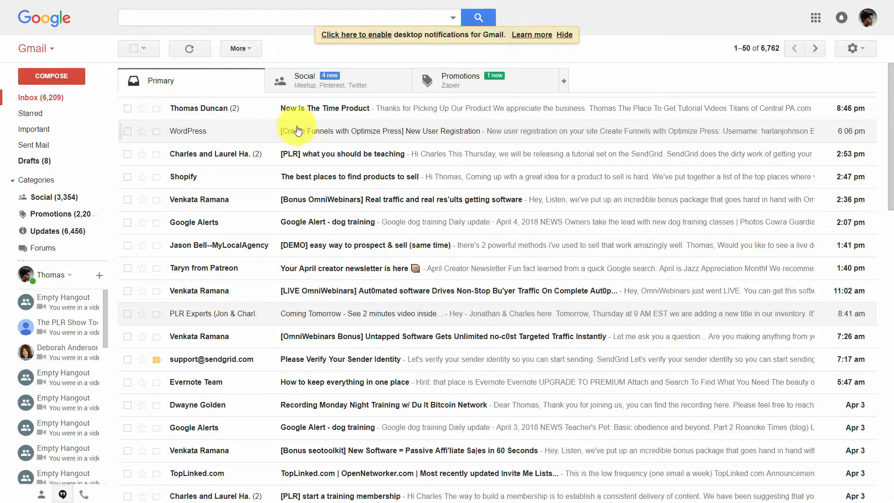
pyautogui.click(330, 111)
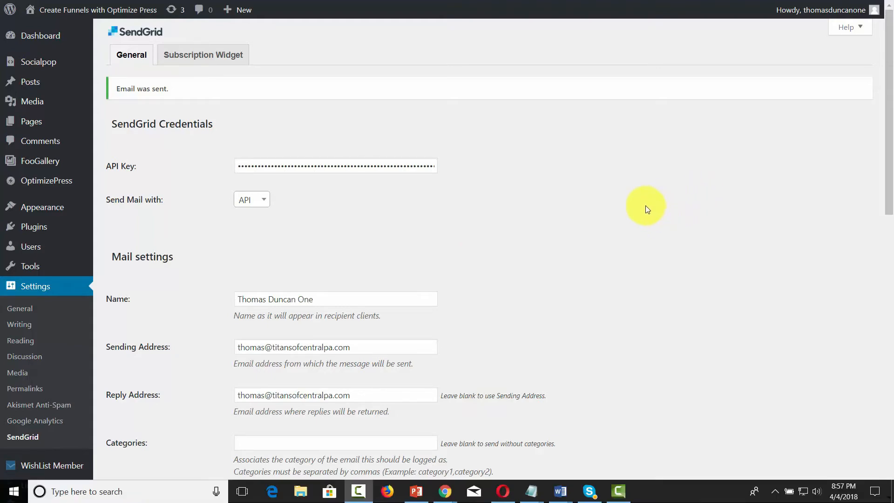
# Step: In SendGrid, create and save a transactional template named "Titans of Central Pa"
pyautogui.scroll(-6, 642, 203)
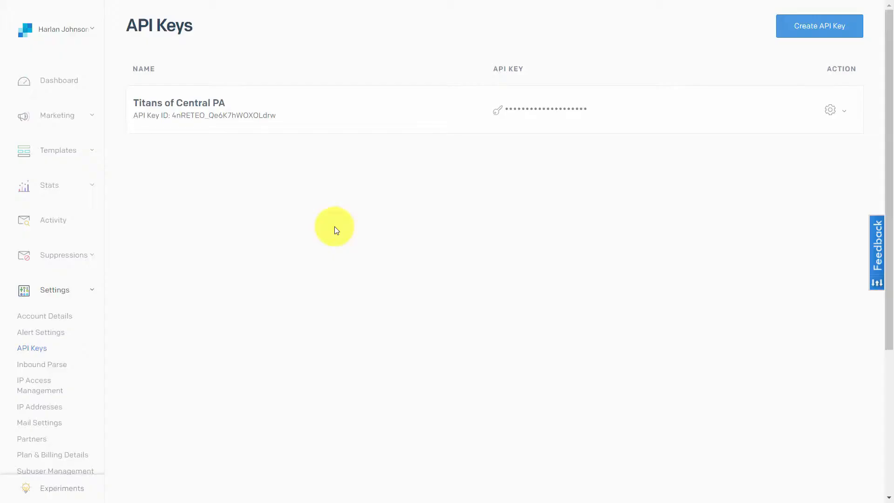
pyautogui.click(92, 151)
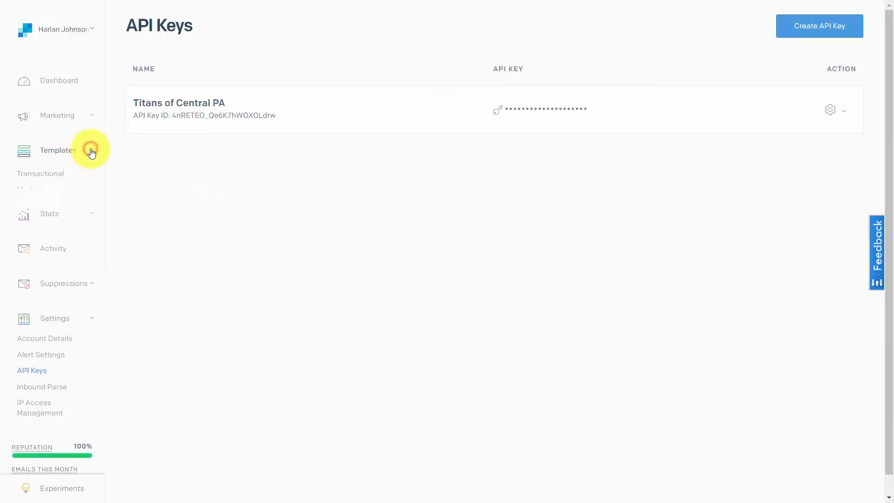
pyautogui.click(60, 178)
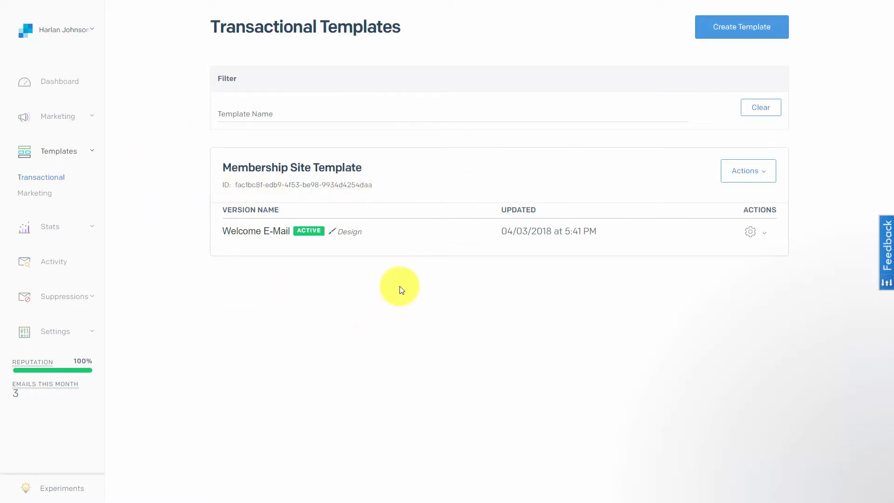
pyautogui.click(718, 27)
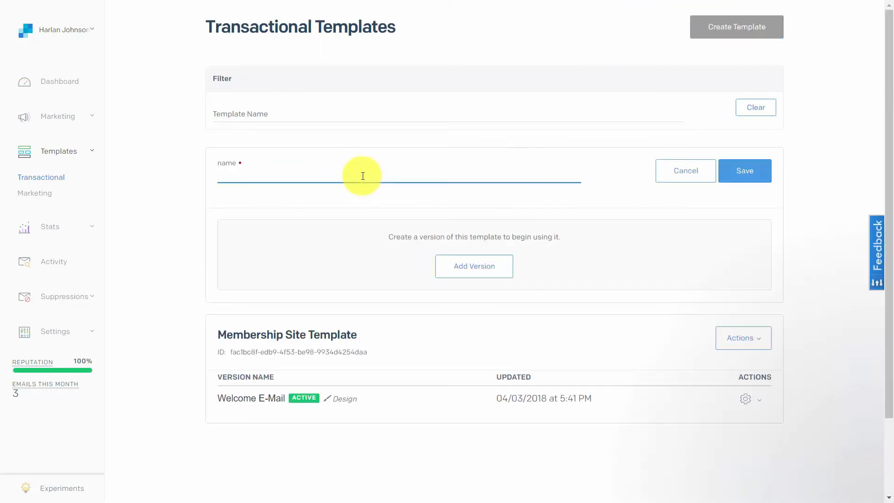
pyautogui.write('Titans of Central Pa')
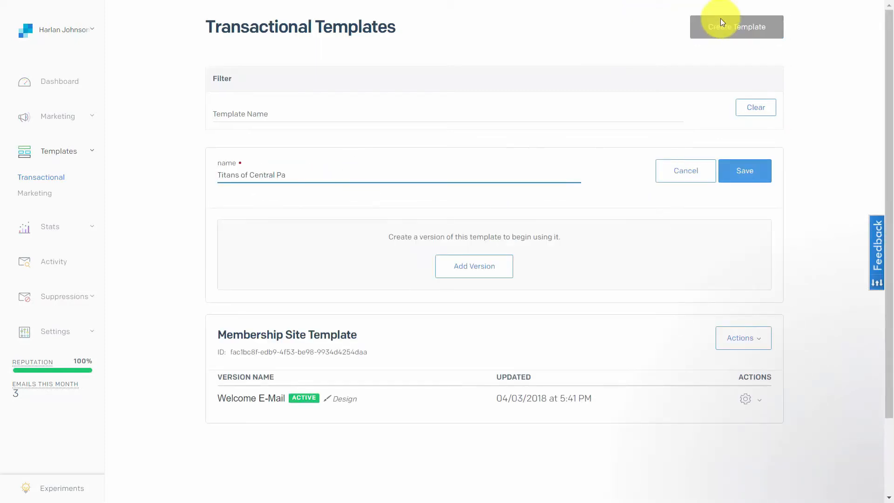
pyautogui.click(743, 172)
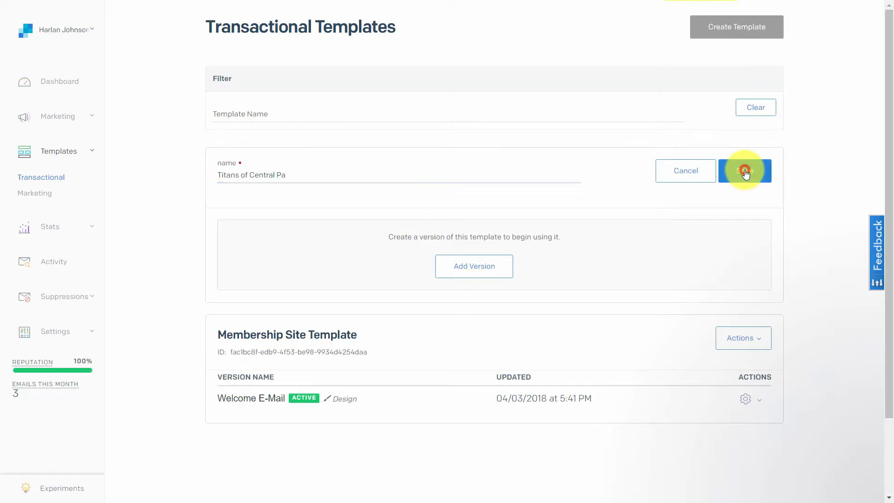
# Step: Add a Design Editor version "Titans of Central PA" with subject "<%Titans of Central PA Update%>" and preheader "Today's Update for the Titans", and save it
pyautogui.click(474, 262)
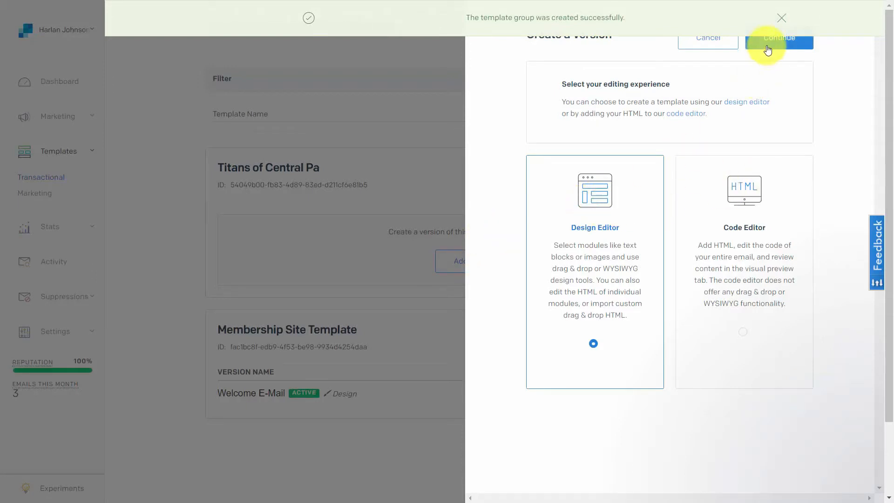
pyautogui.click(769, 42)
pyautogui.click(131, 207)
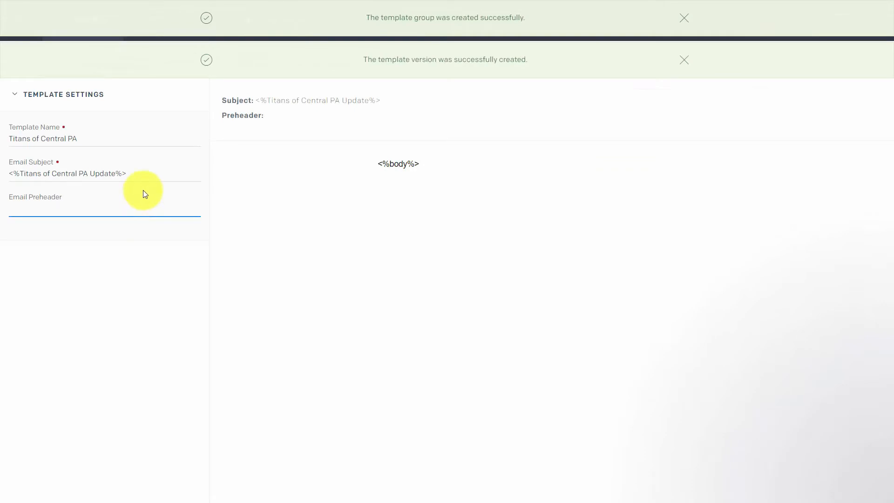
pyautogui.write("Today's Update for the Titans")
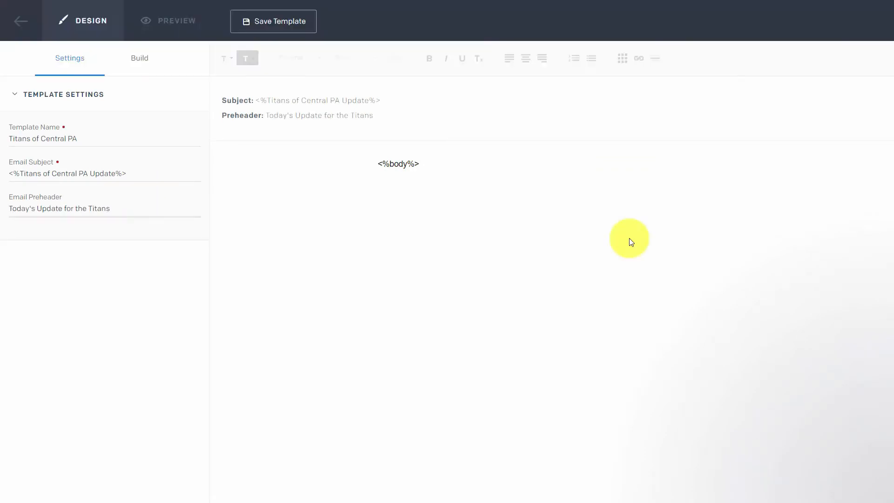
pyautogui.click(272, 24)
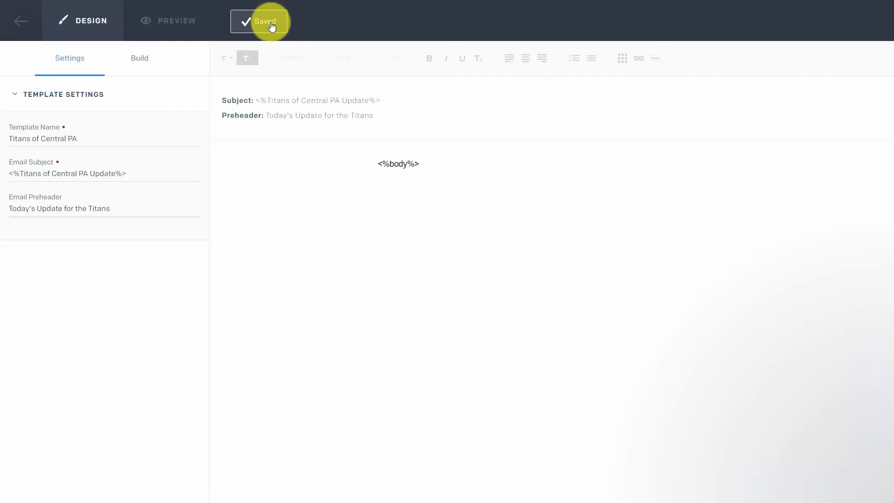
# Step: Add a "See the Latest Post" button and an unsubscribe footer below the template body, save it, and return to the template list
pyautogui.click(139, 57)
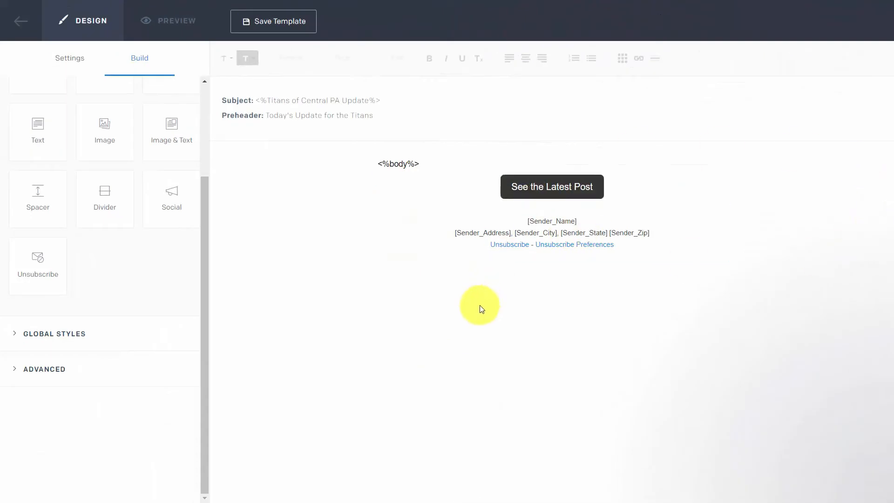
pyautogui.click(262, 21)
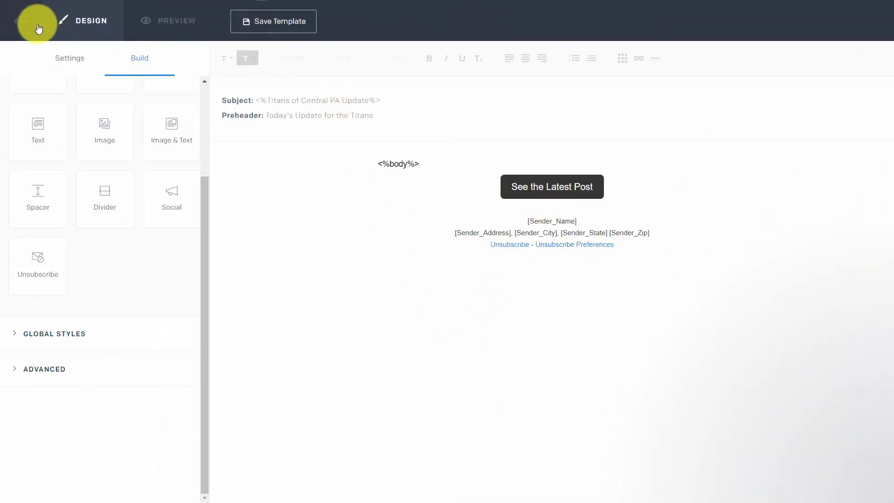
pyautogui.click(23, 21)
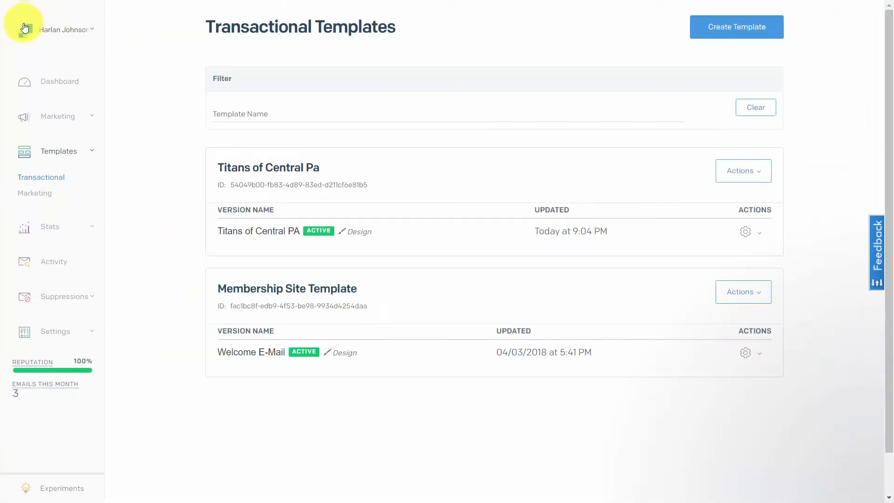
# Step: Copy the "Titans of Central Pa" template ID into the WordPress SendGrid plugin's Template setting and save the settings
pyautogui.doubleClick(250, 185)
pyautogui.hotkey('ctrl', 'c')
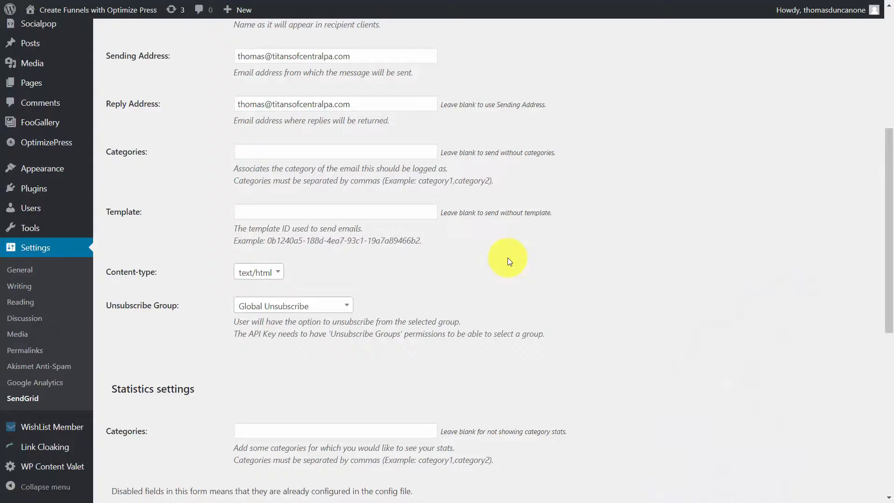
pyautogui.click(269, 213)
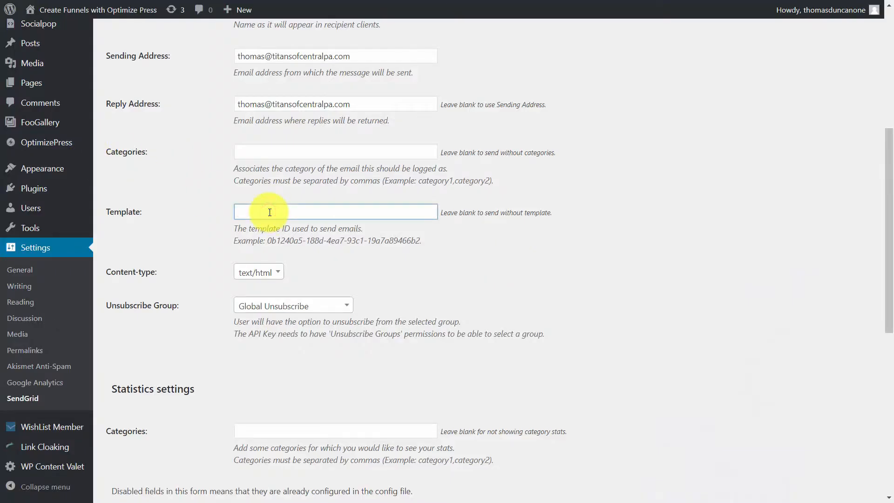
pyautogui.hotkey('ctrl', 'v')
pyautogui.scroll(-5, 325, 260)
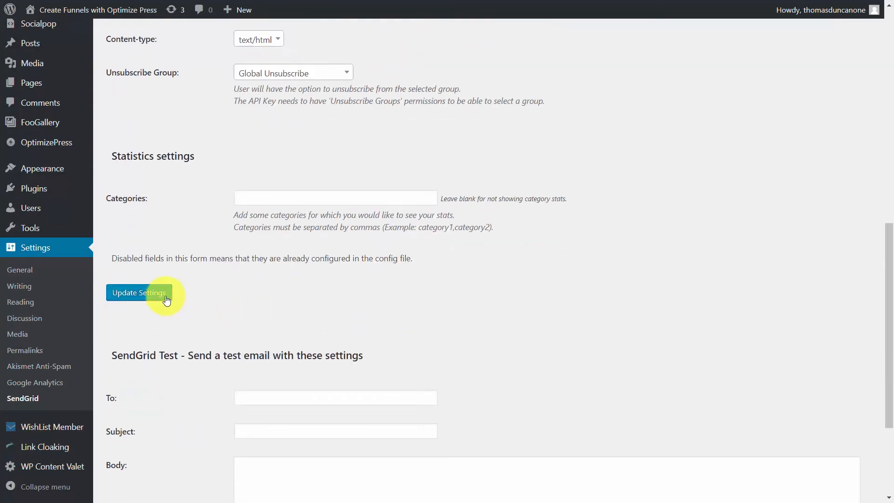
pyautogui.click(166, 299)
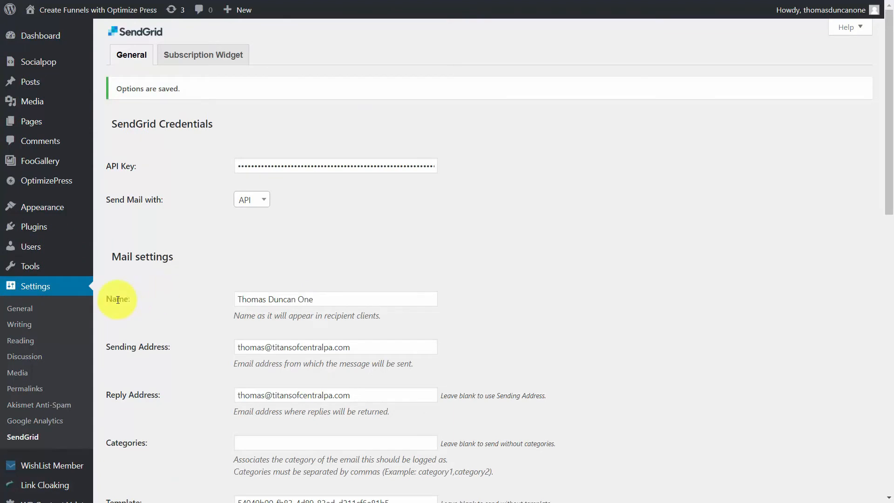
# Step: Send a SendGrid test email with the subject "Now Is The Time Product" and the product access message
pyautogui.scroll(-10, 185, 334)
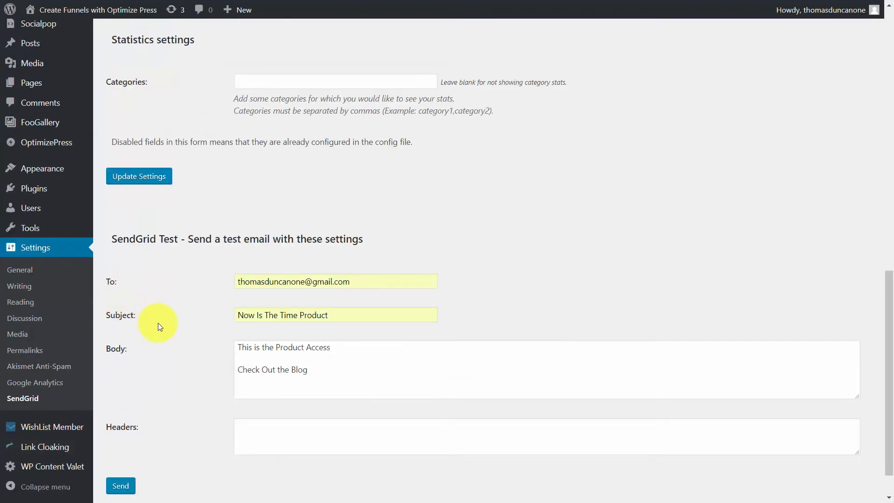
pyautogui.scroll(-1, 160, 326)
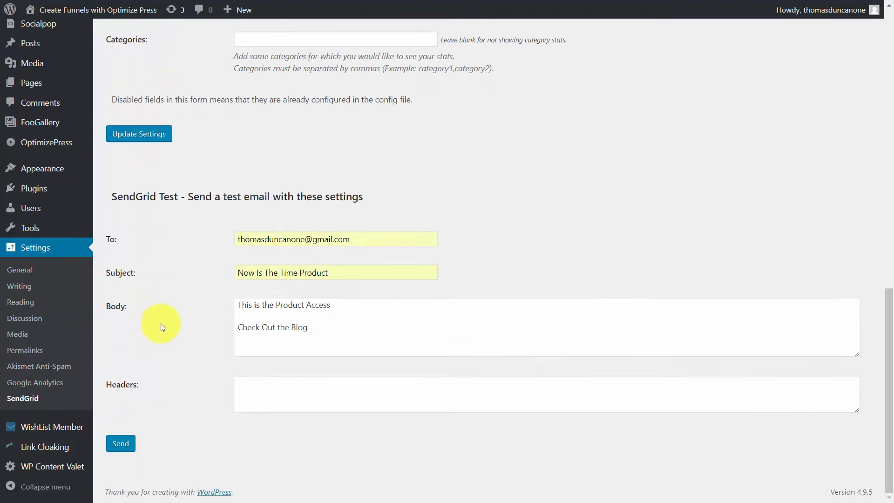
pyautogui.click(120, 443)
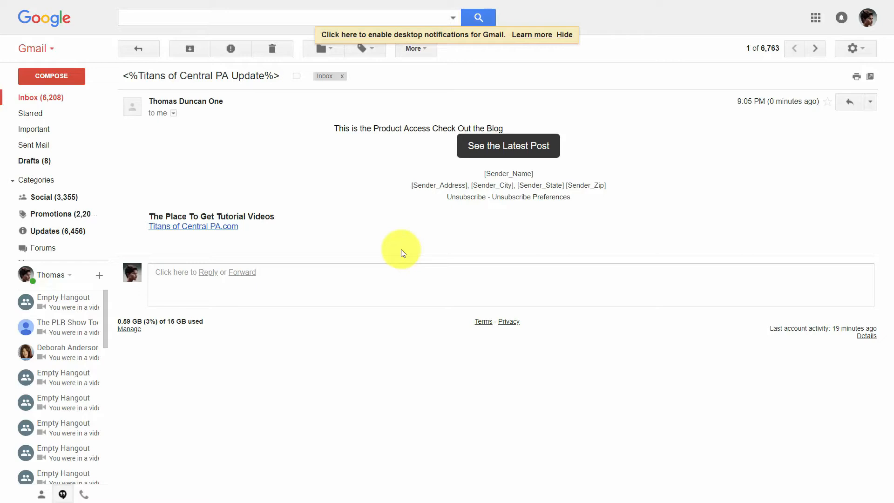
# Step: In Gmail, open the "Now Is The Time Product" conversation and check the latest message's sender, mailed-by and signed-by details
pyautogui.press('j')
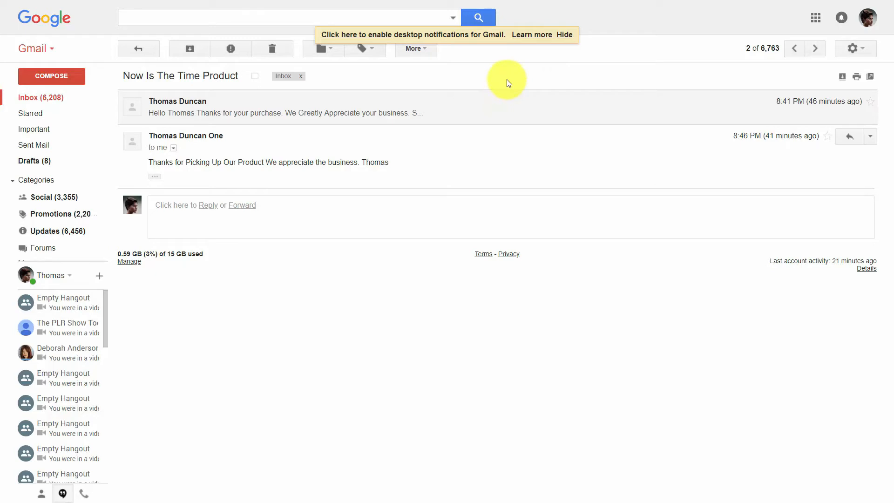
pyautogui.click(172, 148)
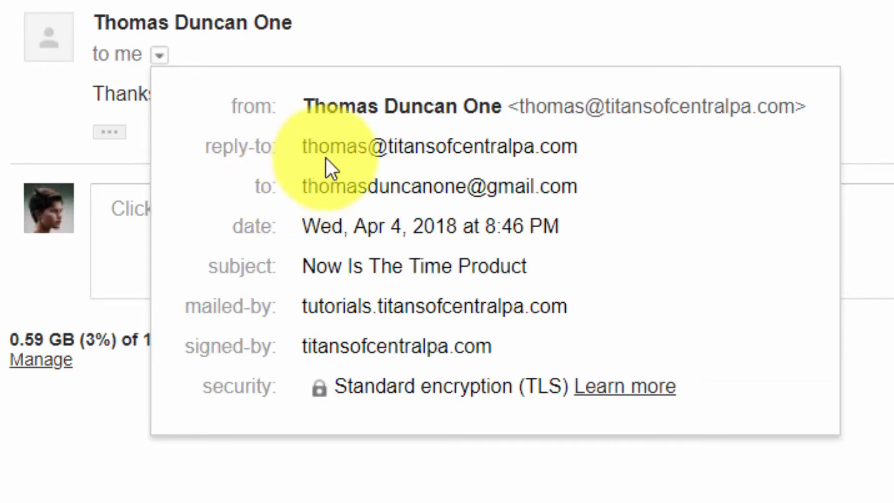
pyautogui.moveTo(489, 153)
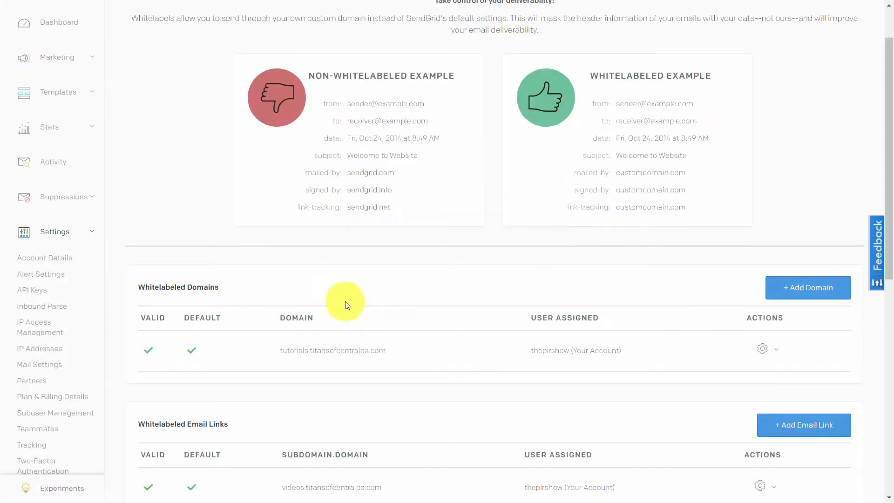
# Step: In SendGrid, view the DNS record details of the whitelabeled domain tutorials.titansofcentralpa.com
pyautogui.click(775, 351)
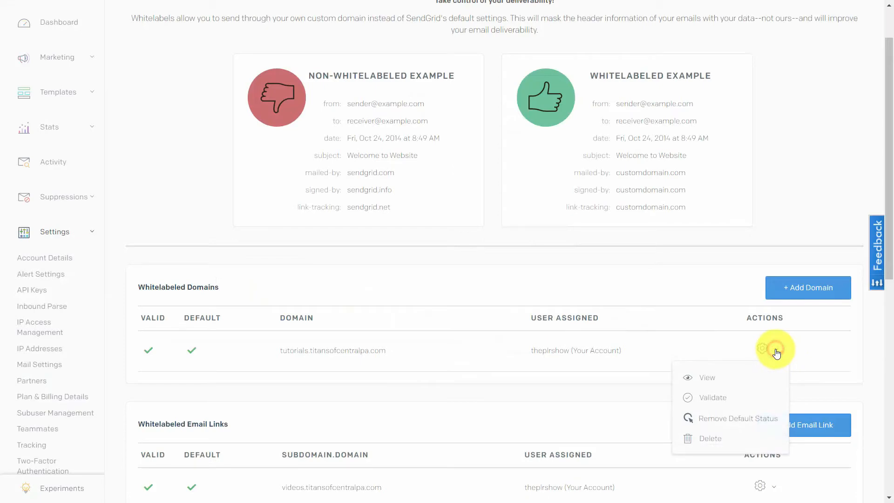
pyautogui.click(709, 375)
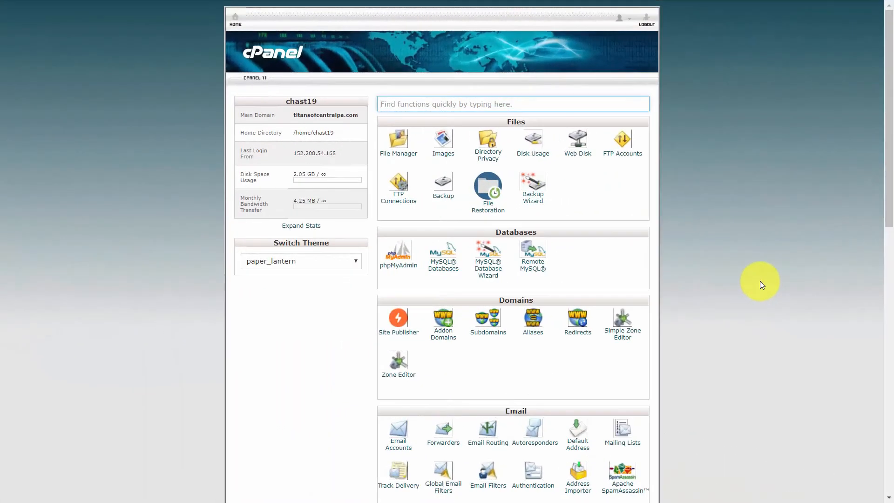
# Step: In cPanel, open the Zone Editor and start adding a CNAME record for titansofcentralpa.com
pyautogui.scroll(-6, 733, 283)
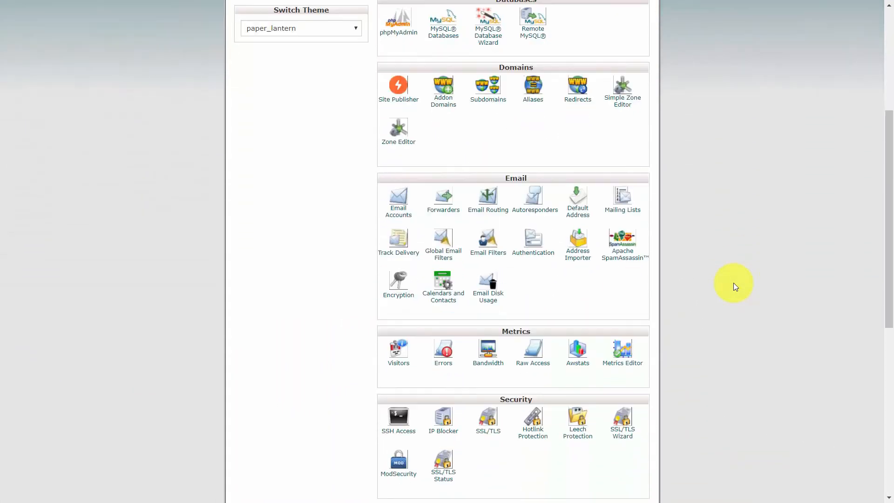
pyautogui.scroll(-2, 733, 283)
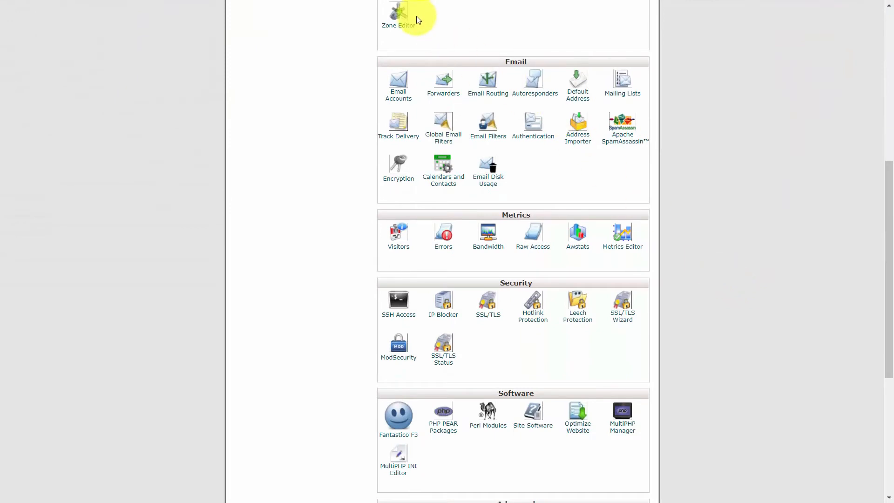
pyautogui.click(404, 26)
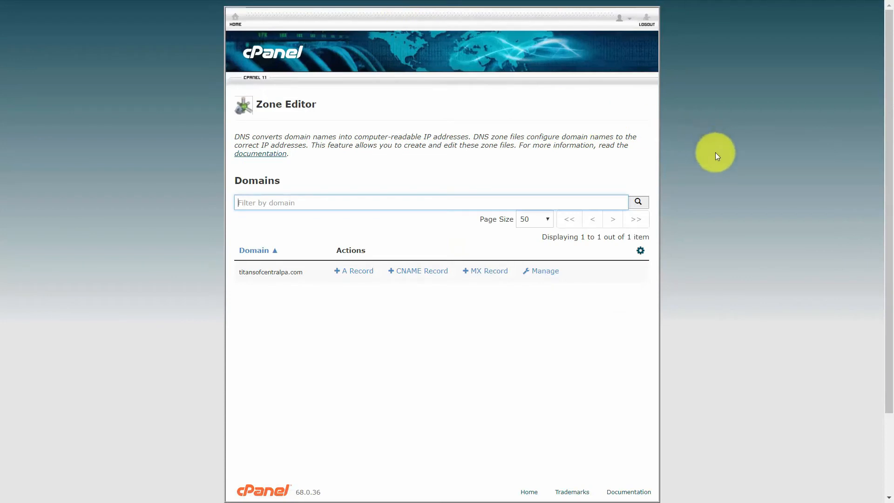
pyautogui.click(412, 272)
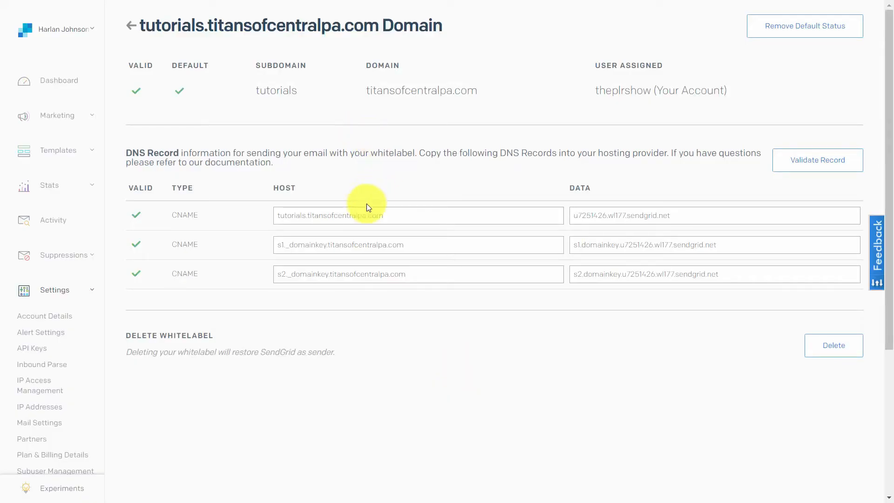
# Step: In SendGrid, examine the first CNAME record's host and data values that supply the DNS record's name and CNAME
pyautogui.moveTo(278, 216); pyautogui.dragTo(396, 215)
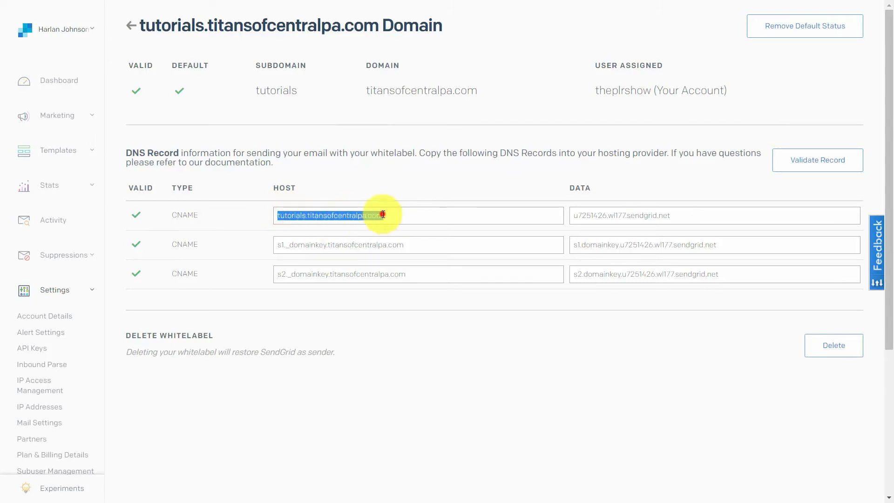
pyautogui.click(379, 214)
pyautogui.moveTo(275, 215); pyautogui.dragTo(387, 215)
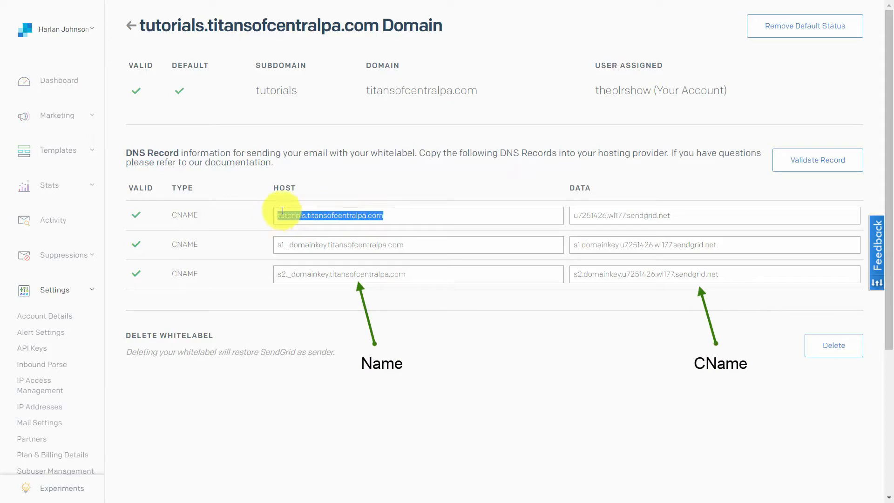
pyautogui.click(371, 186)
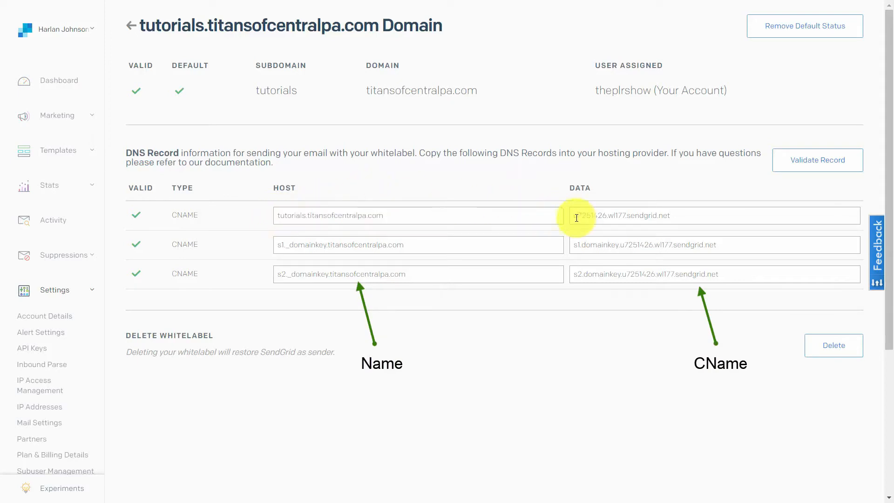
pyautogui.moveTo(575, 216); pyautogui.dragTo(675, 216)
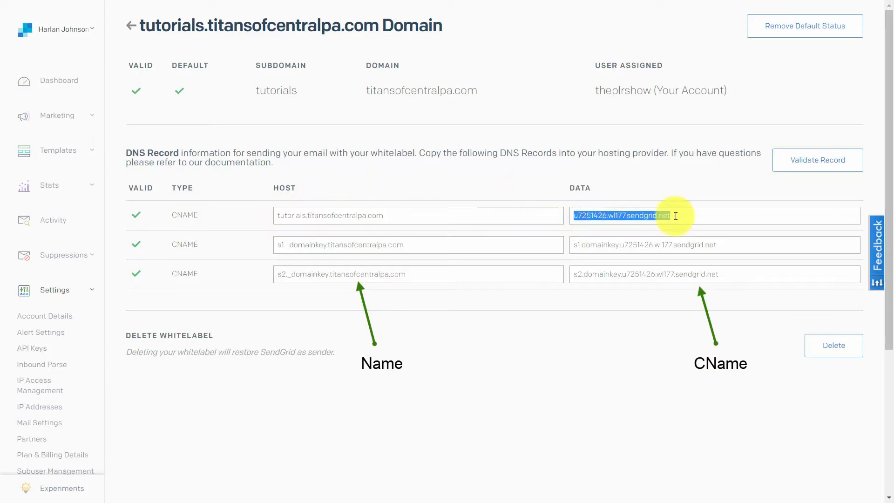
pyautogui.moveTo(279, 216); pyautogui.dragTo(391, 218)
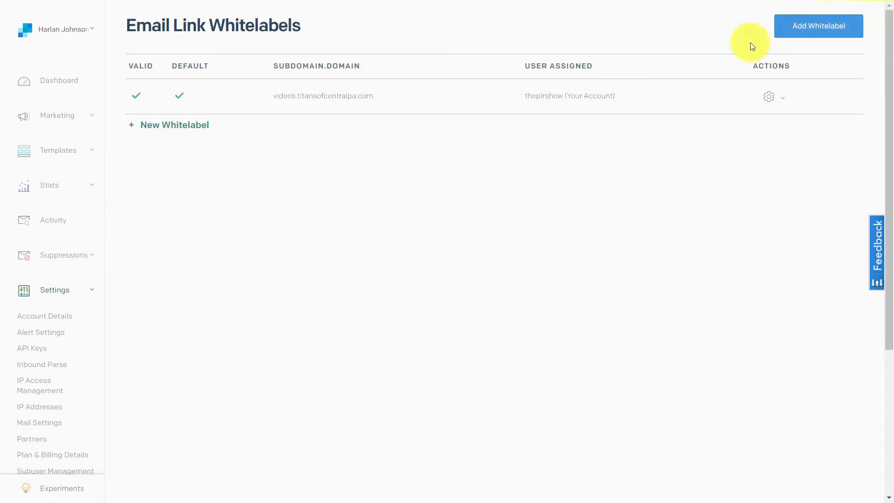
# Step: Open the form for a new email link whitelabel, and view the details of the existing videos.titansofcentralpa.com whitelabel
pyautogui.click(804, 29)
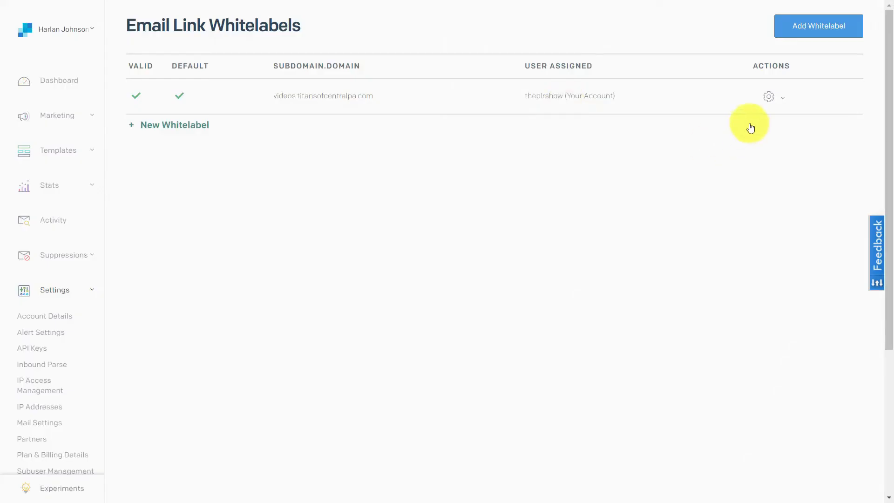
pyautogui.click(782, 96)
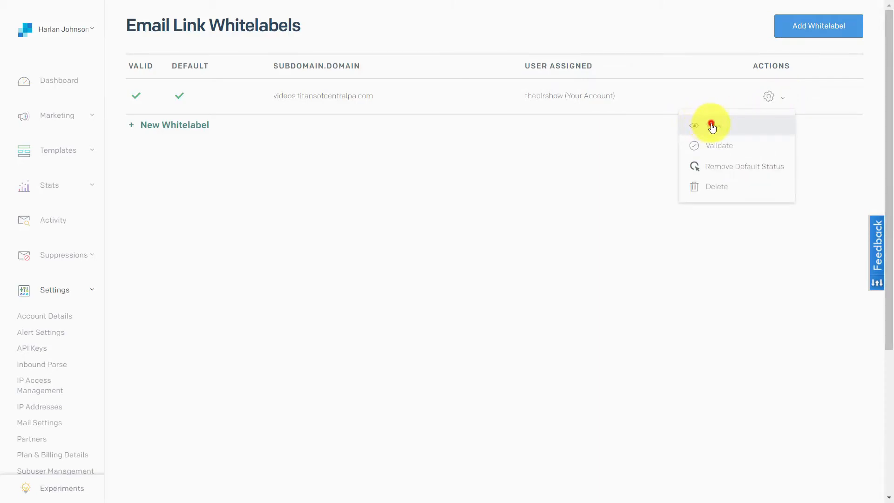
pyautogui.click(710, 124)
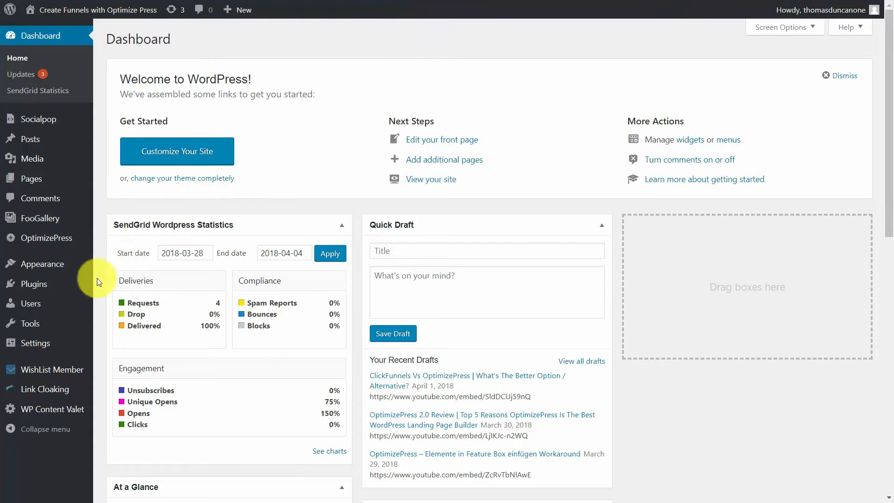
# Step: In WordPress, open the SendGrid plugin's Subscription Widget settings
pyautogui.moveTo(35, 345)
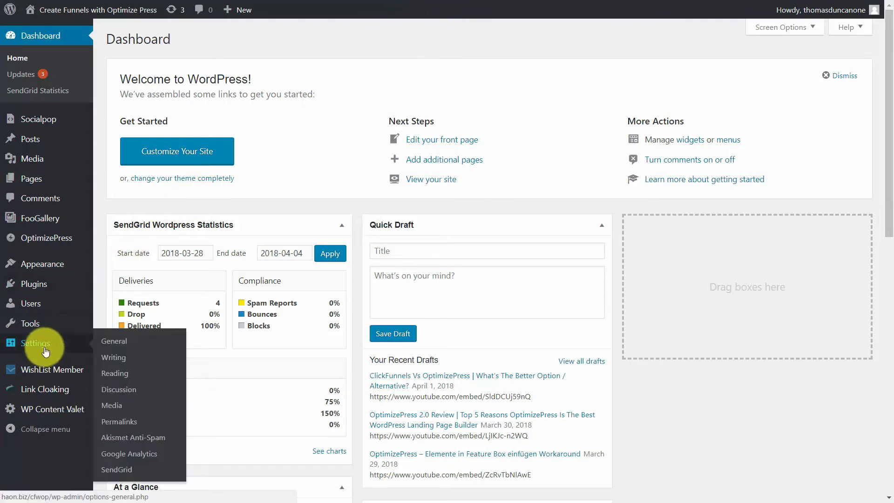
pyautogui.click(113, 473)
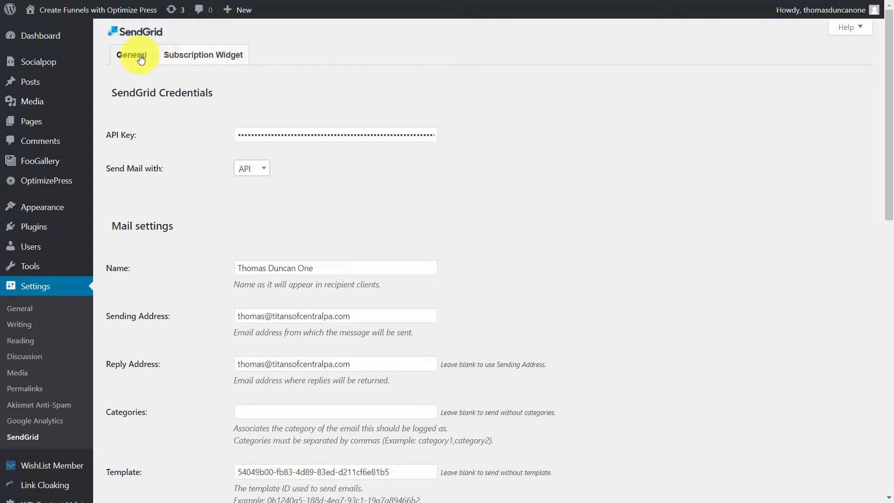
pyautogui.click(208, 55)
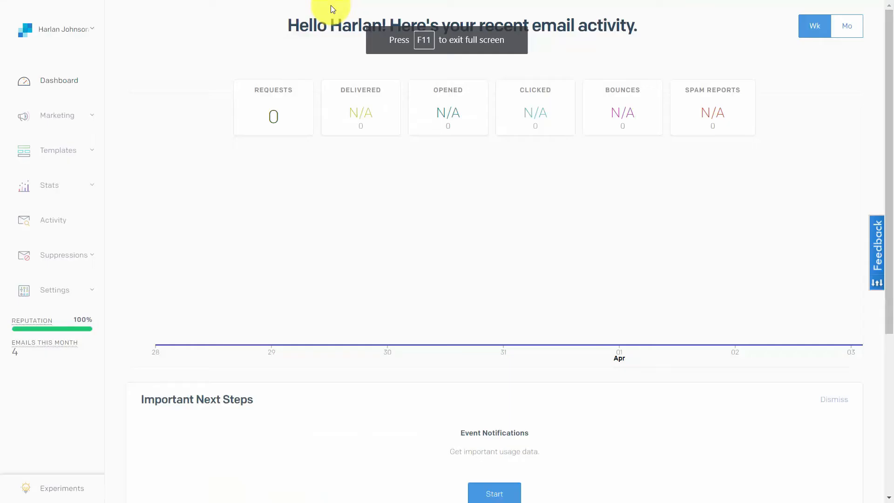
# Step: In SendGrid, create a Full Access API key named "Titans Collect E-Mail", copy the key and return to the key list
pyautogui.click(80, 300)
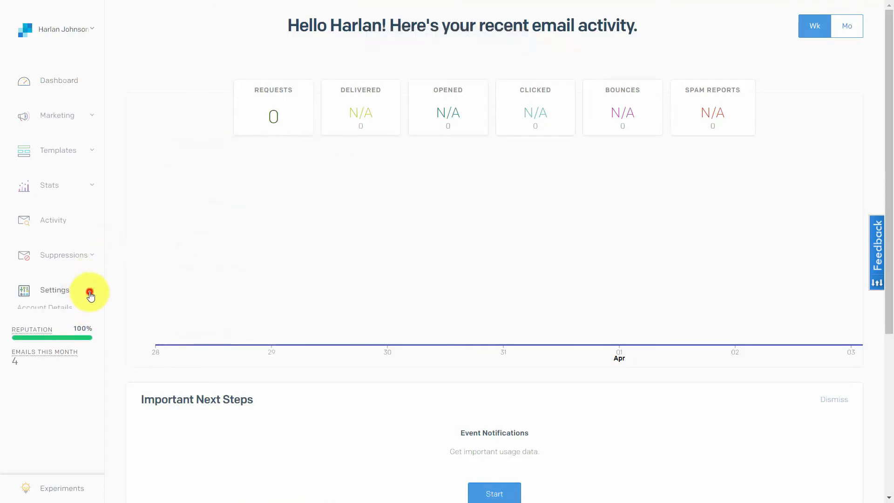
pyautogui.click(32, 348)
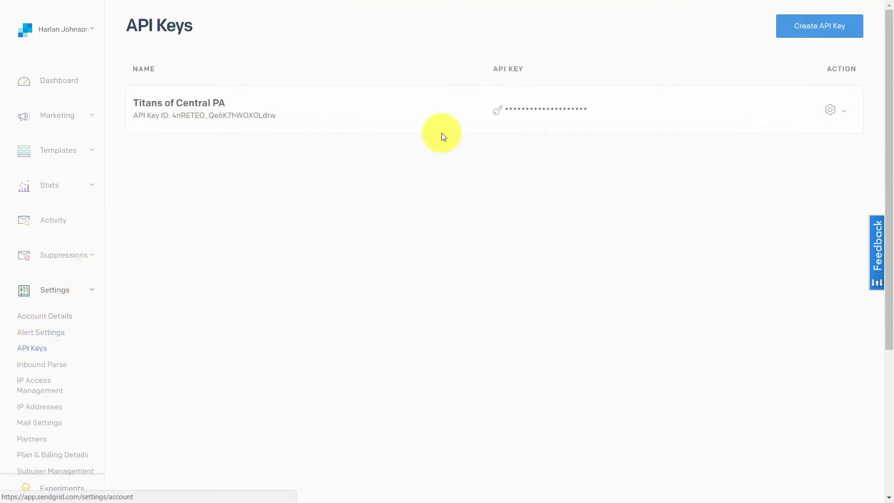
pyautogui.click(799, 29)
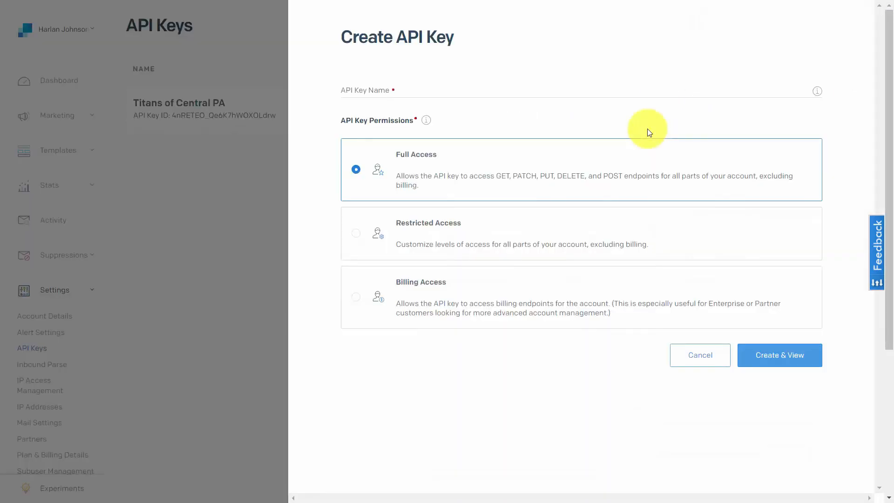
pyautogui.click(440, 86)
pyautogui.hotkey('ctrl', 'v')
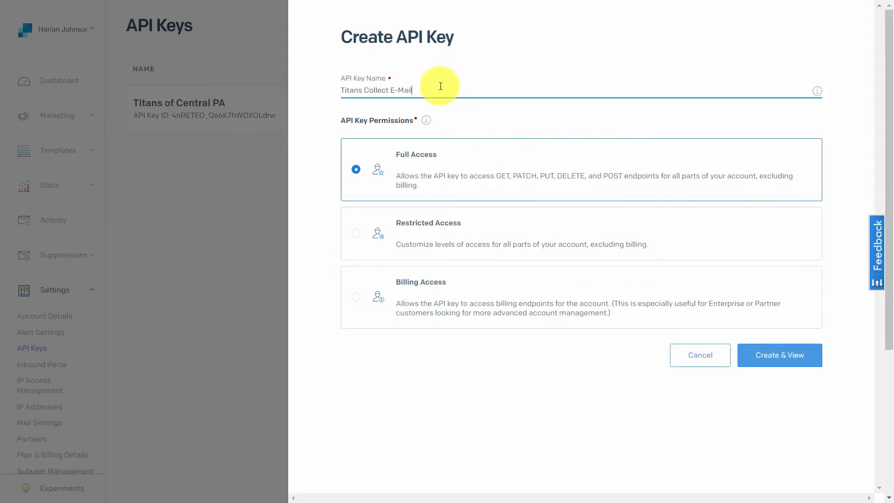
pyautogui.click(764, 360)
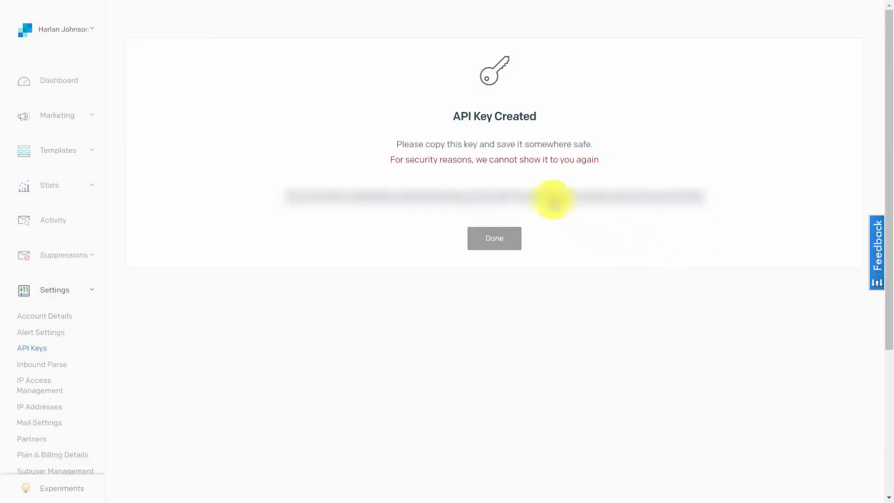
pyautogui.click(552, 199)
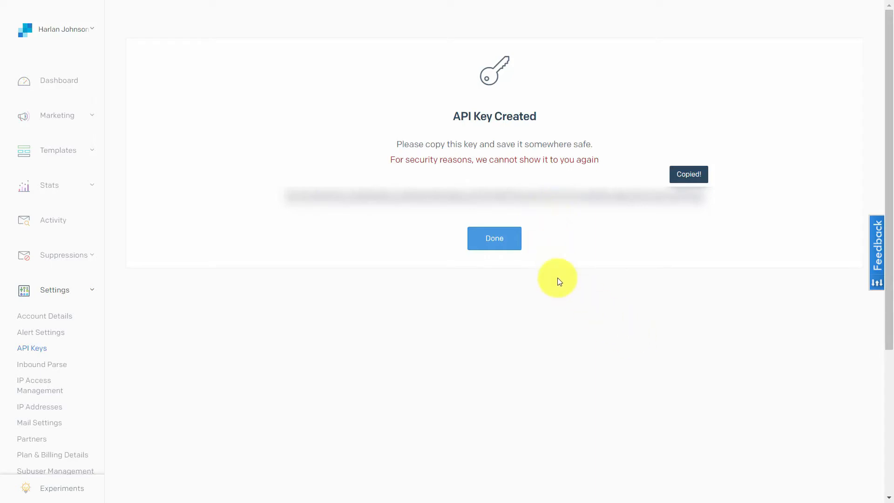
pyautogui.click(500, 244)
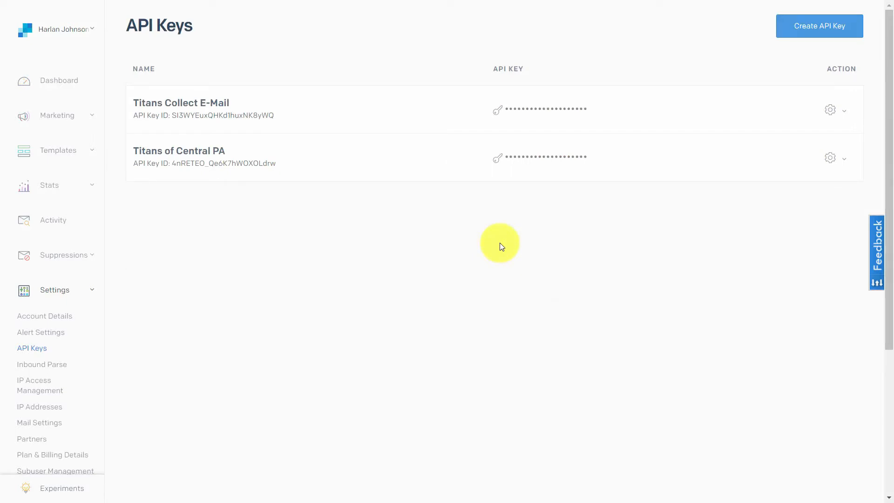
# Step: In the WordPress SendGrid subscription options, include the First and Last Name fields, make them required, and update the settings
pyautogui.hotkey('ctrl', 'Tab')
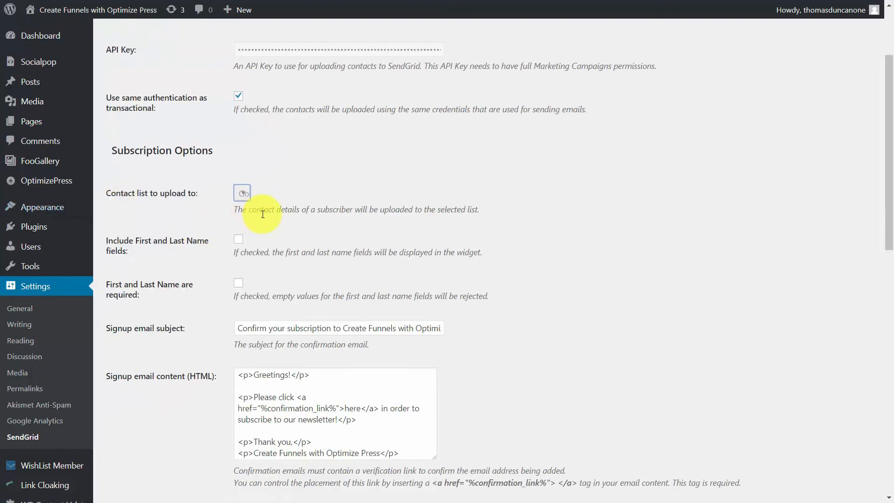
pyautogui.click(242, 241)
pyautogui.click(238, 284)
pyautogui.click(238, 239)
pyautogui.click(238, 239)
pyautogui.click(236, 282)
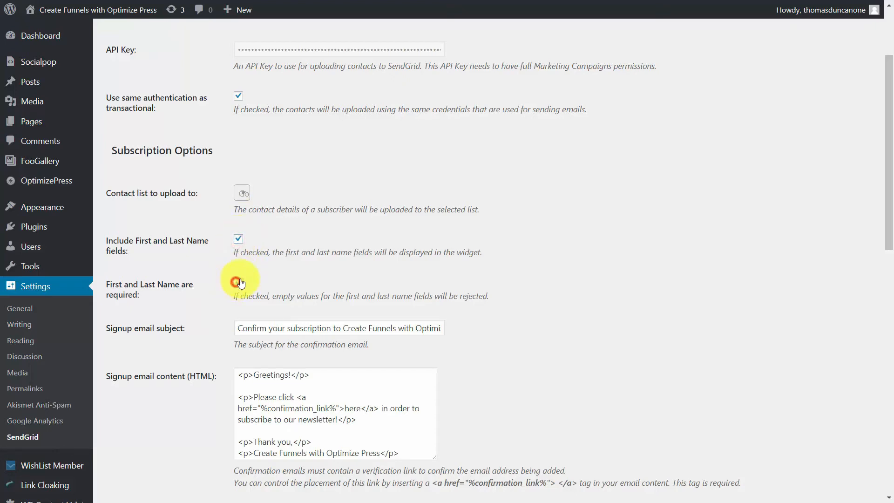
pyautogui.scroll(-3, 324, 246)
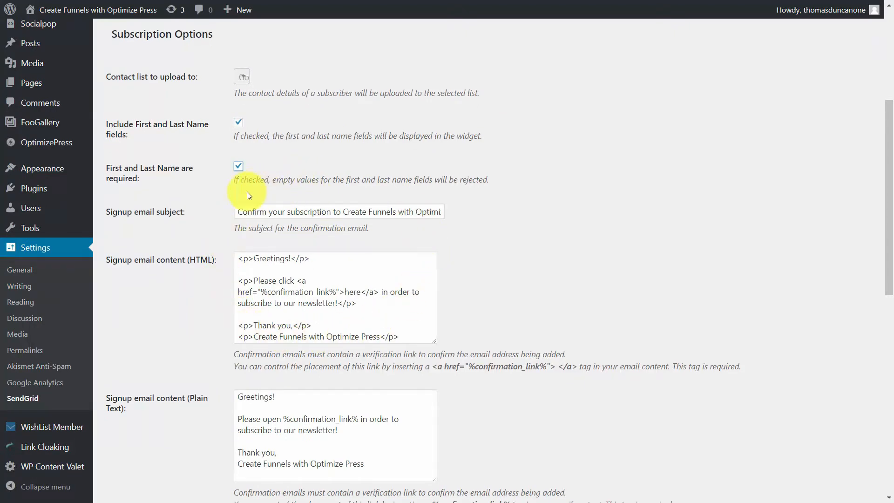
pyautogui.scroll(-7, 256, 278)
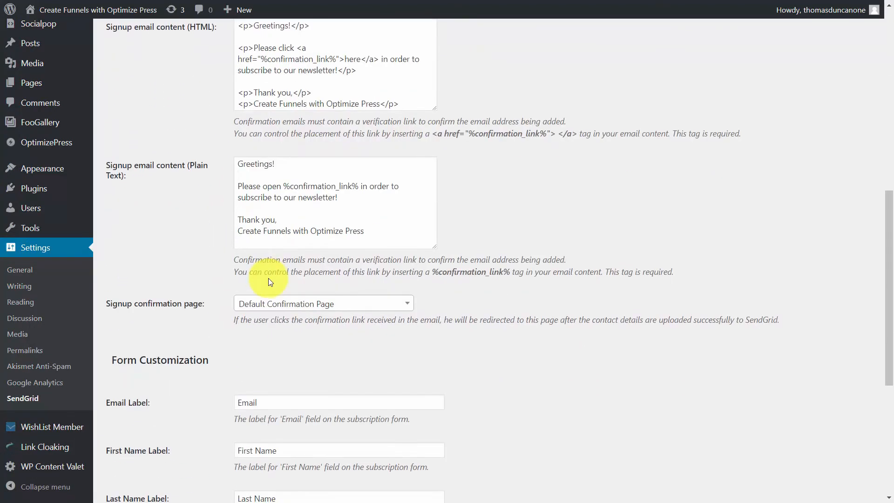
pyautogui.scroll(-3, 261, 282)
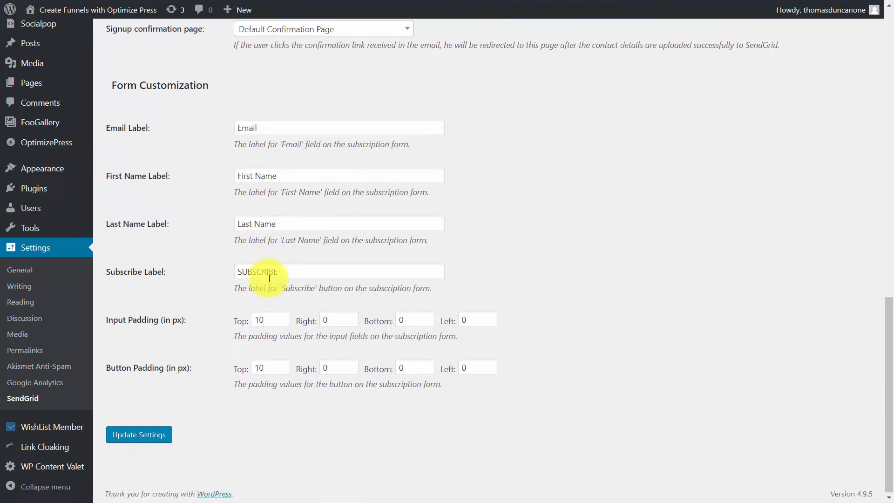
pyautogui.click(149, 438)
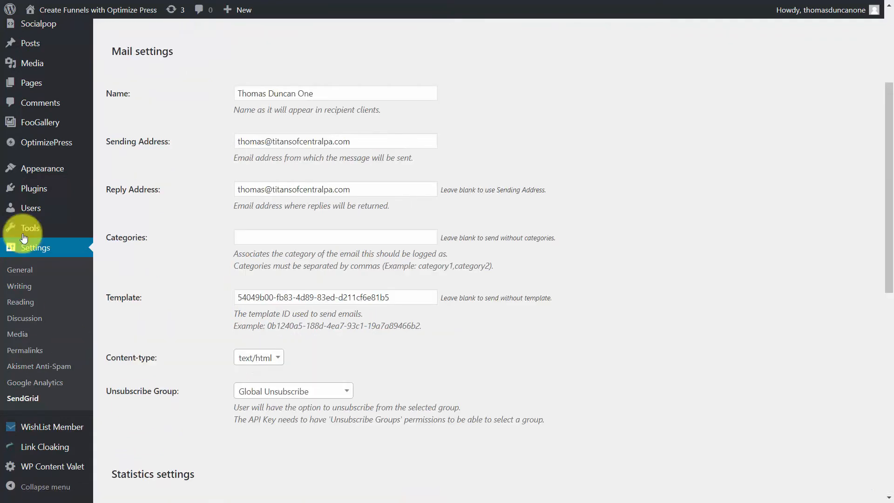
# Step: Add the SendGrid Subscription Widget above Search in the site's Widget Area with its default messages, and view it on the Opt In Page
pyautogui.moveTo(49, 171)
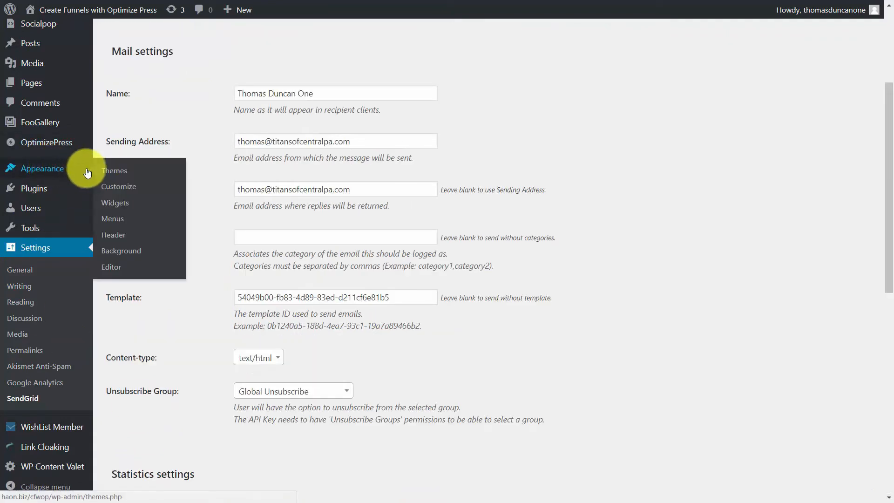
pyautogui.click(113, 203)
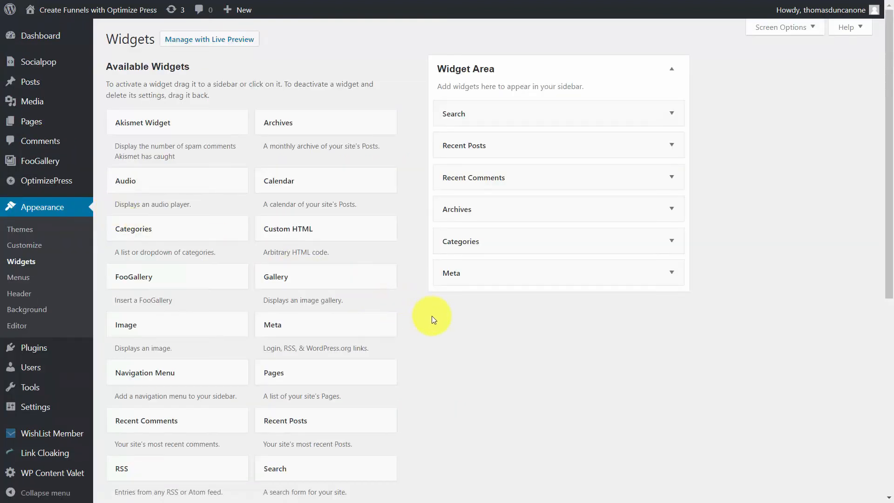
pyautogui.scroll(-2, 421, 290)
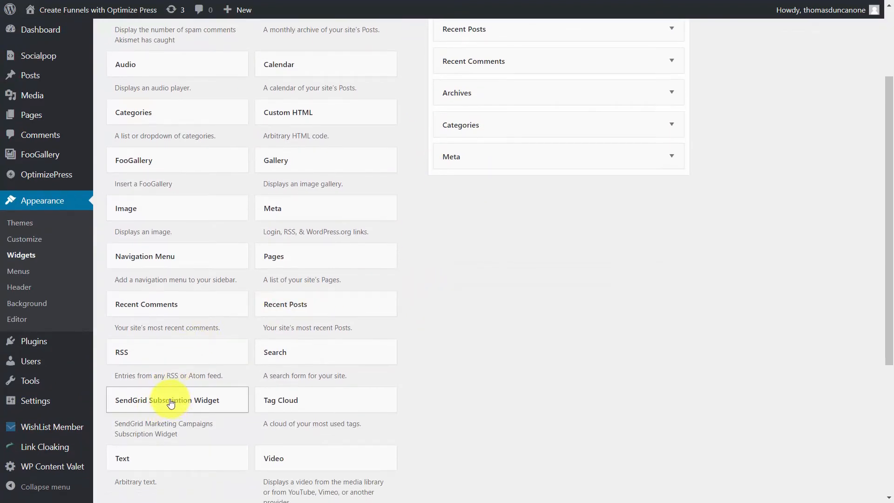
pyautogui.scroll(1, 169, 405)
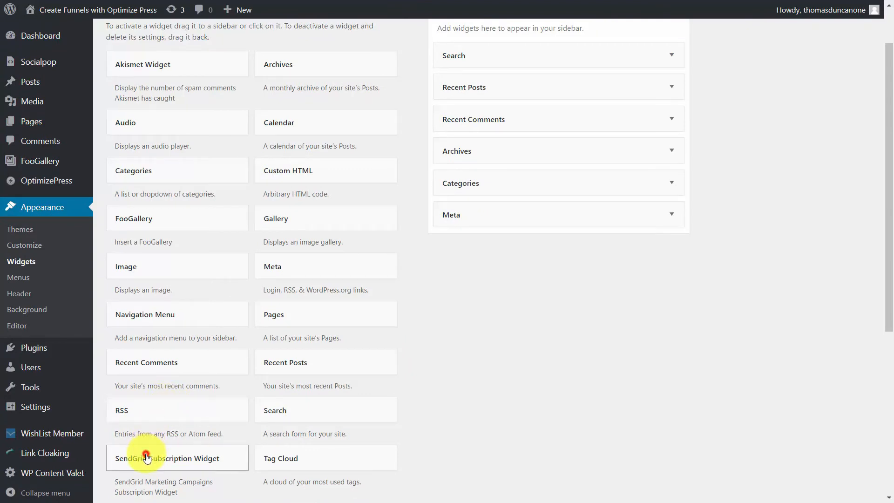
pyautogui.moveTo(146, 456); pyautogui.dragTo(486, 53)
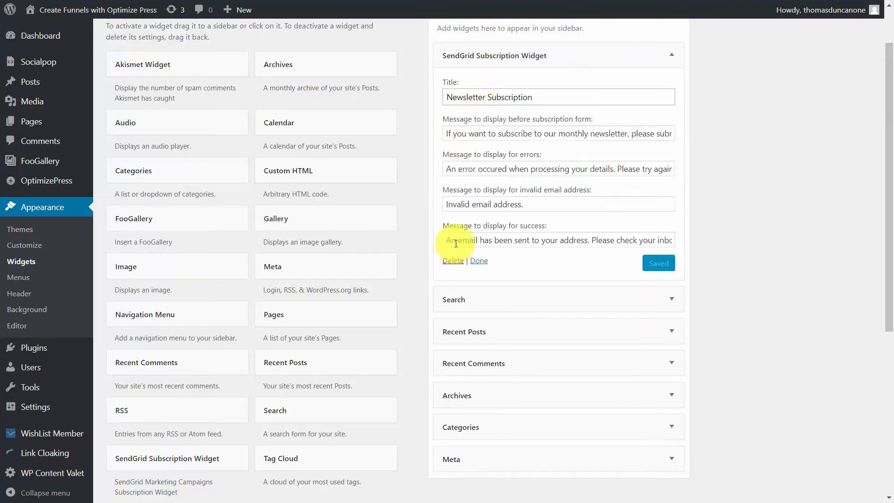
pyautogui.click(478, 261)
pyautogui.scroll(2, 486, 270)
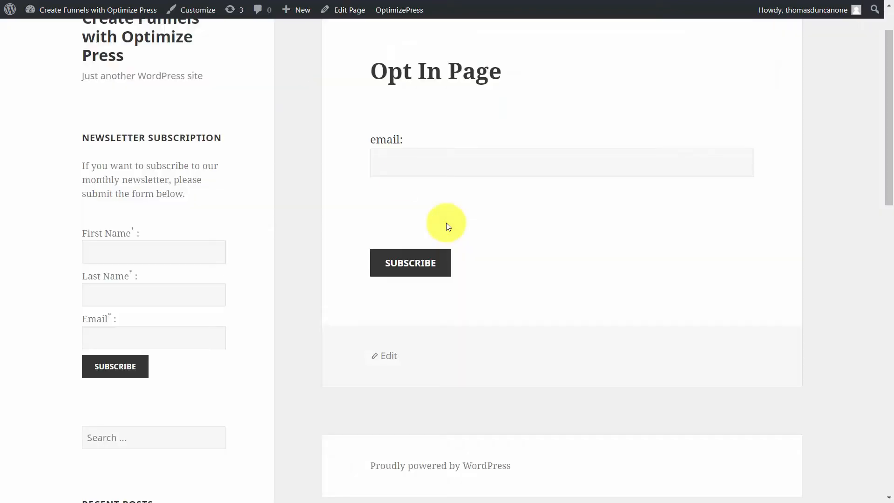
pyautogui.scroll(1, 372, 158)
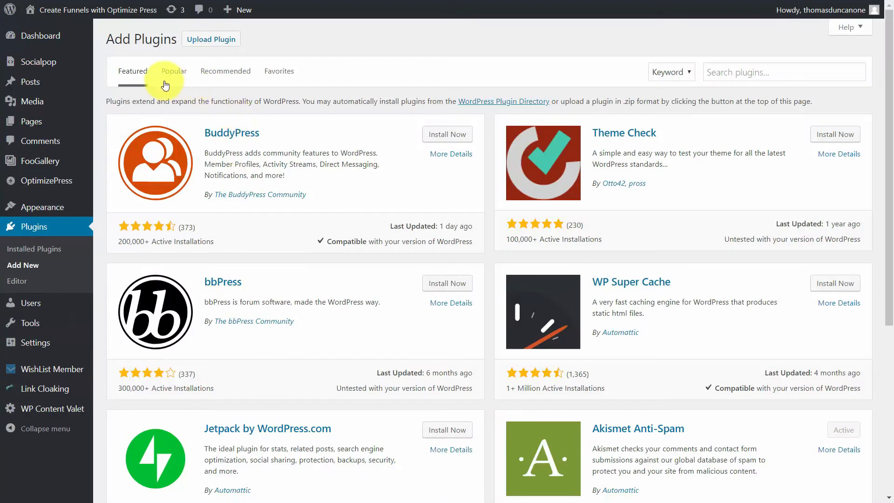
# Step: Search the WordPress plugins for "export users", and install and activate Export Users to CSV
pyautogui.click(755, 71)
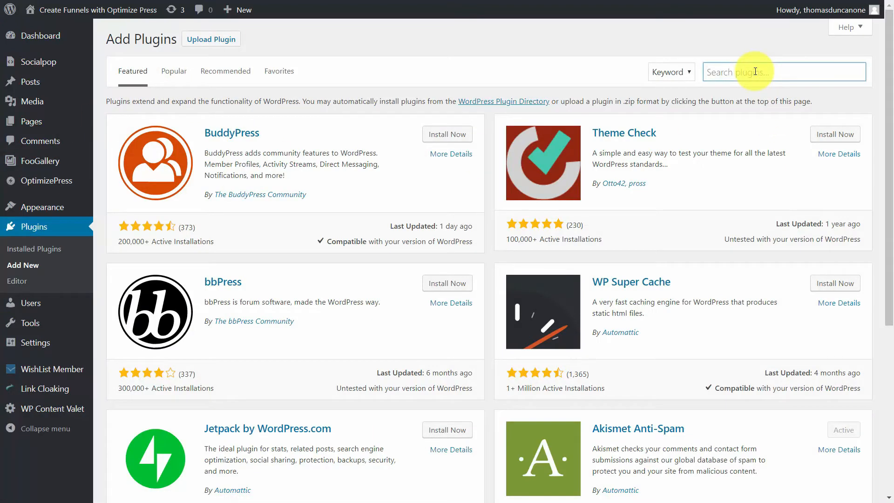
pyautogui.write('export users')
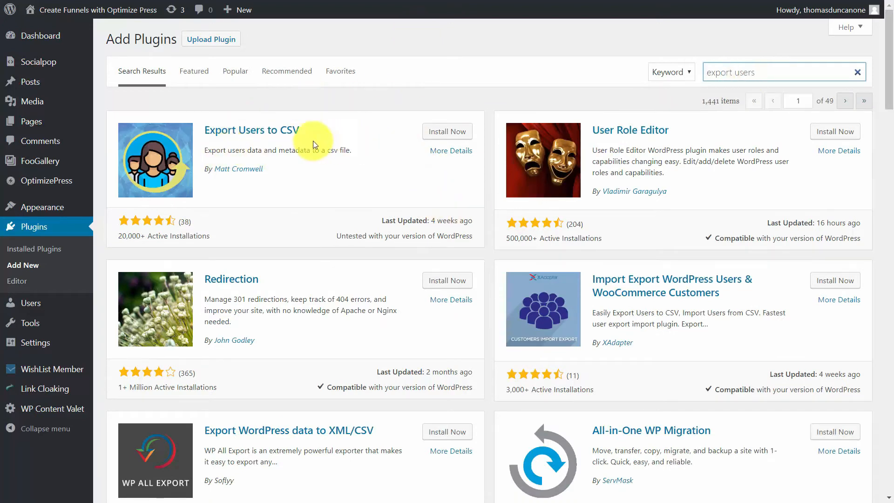
pyautogui.click(442, 137)
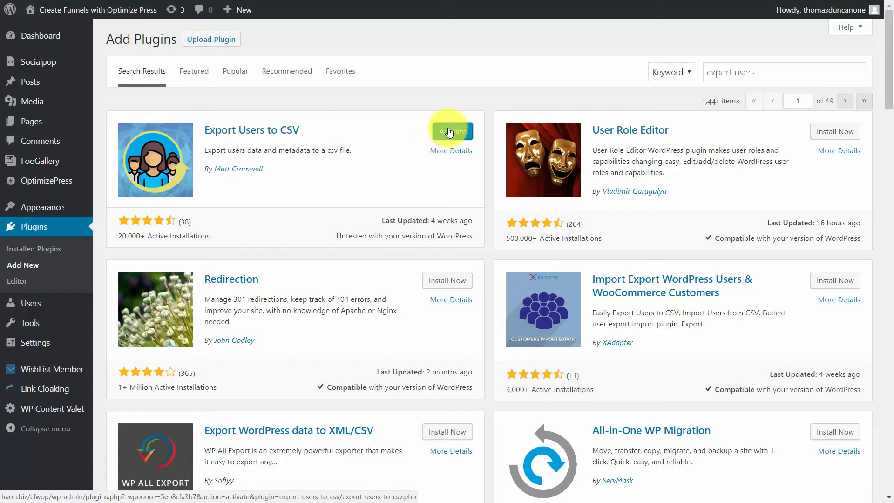
pyautogui.click(448, 131)
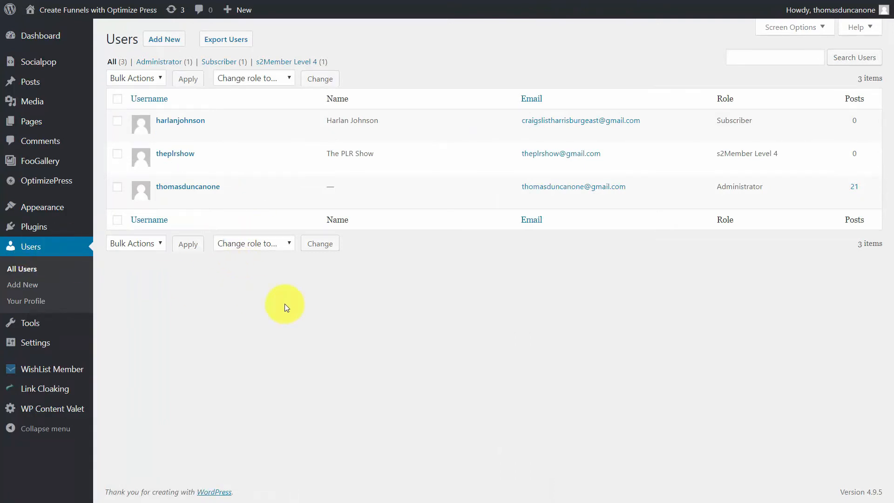
# Step: Select the Subscriber and s2Member Level 4 accounts in the users list and open the user export options
pyautogui.click(120, 122)
pyautogui.click(117, 153)
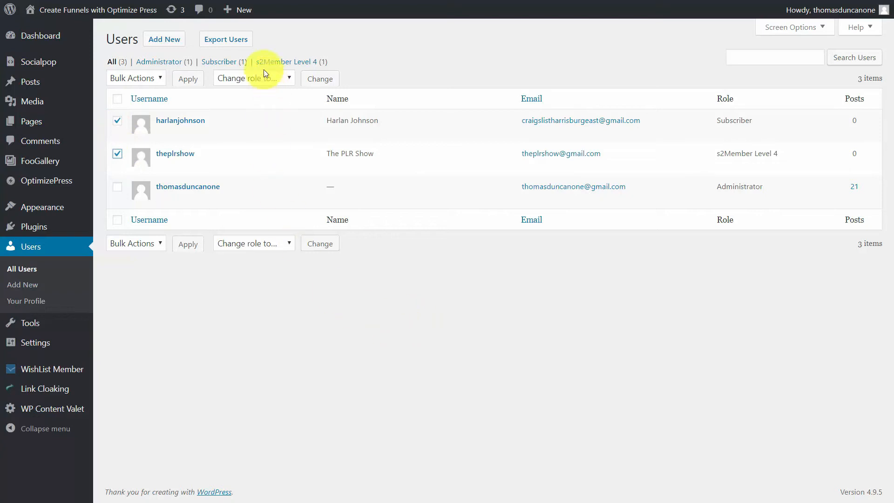
pyautogui.click(228, 43)
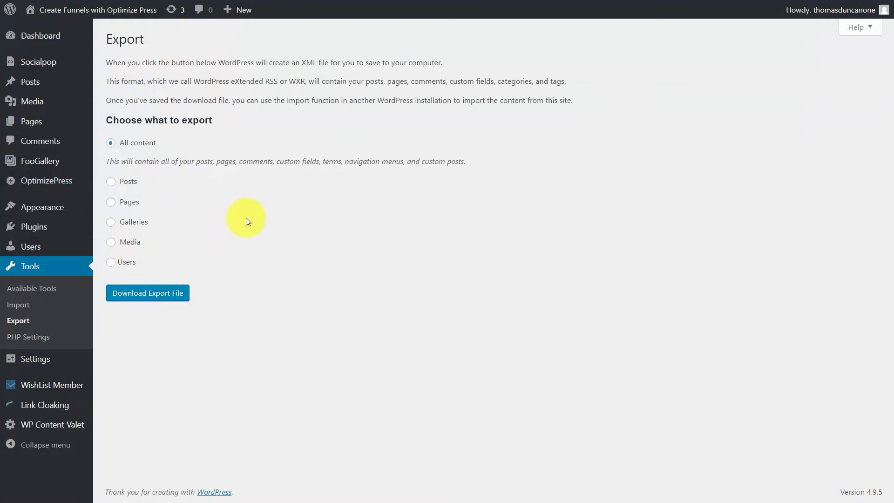
# Step: Export the users of every role for the date range July 2017 to April 2018 and download the file
pyautogui.click(110, 261)
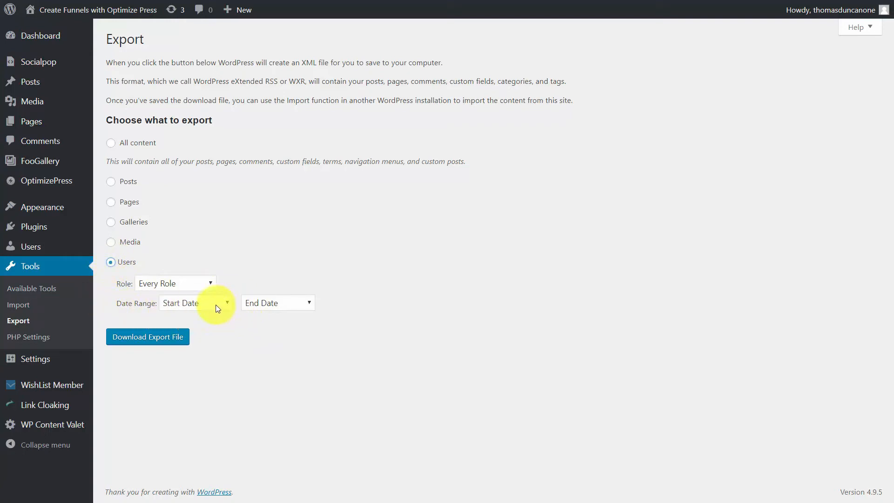
pyautogui.click(179, 307)
pyautogui.click(225, 343)
pyautogui.click(306, 300)
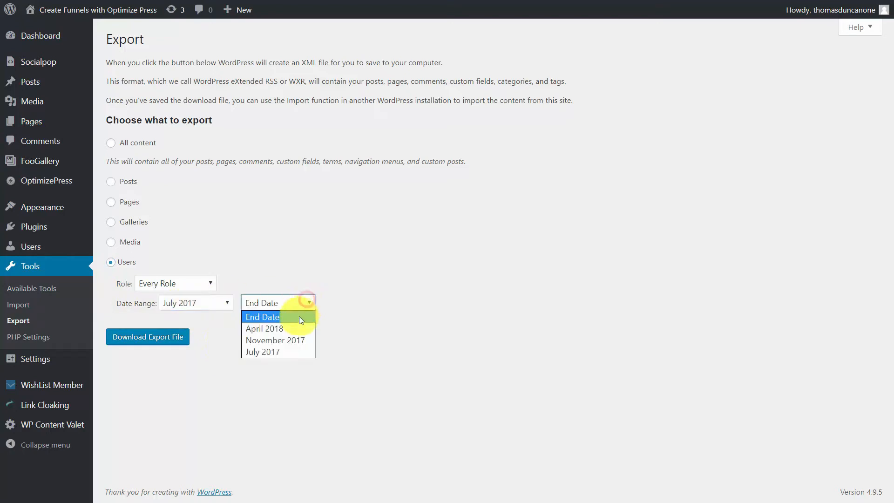
pyautogui.click(296, 328)
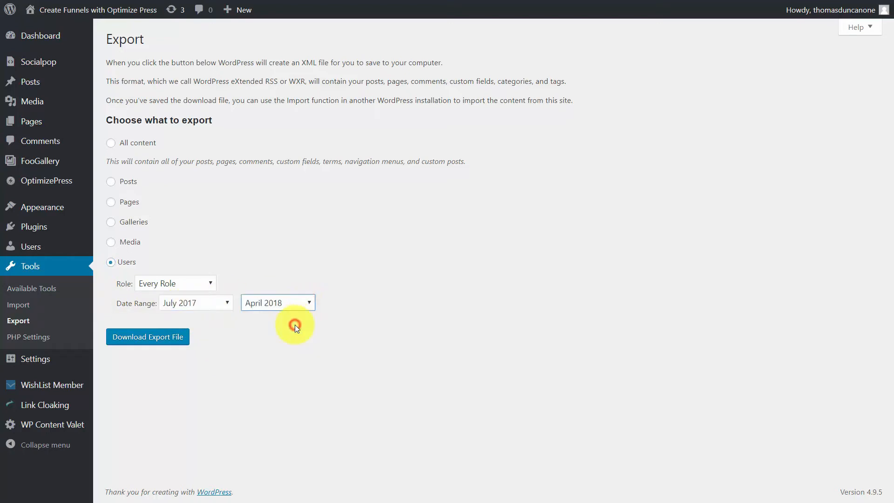
pyautogui.click(148, 337)
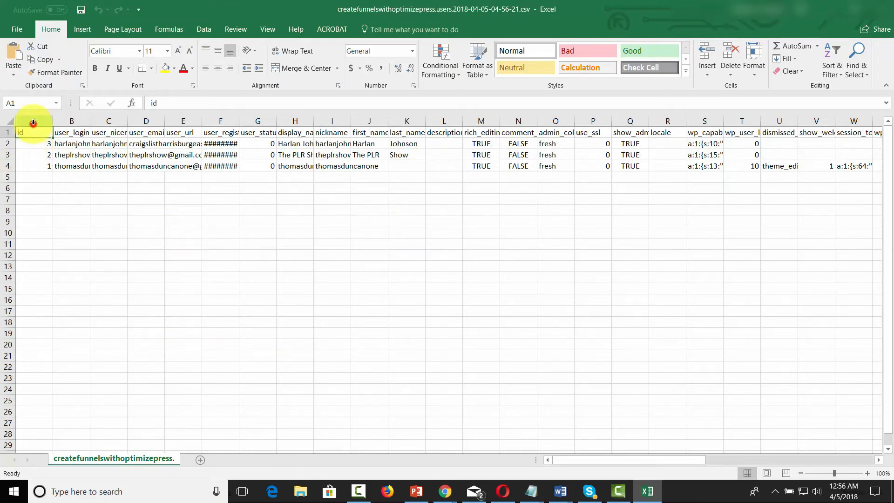
# Step: In Excel, reduce the exported users CSV to the user_email, first_name and last_name columns and save it
pyautogui.moveTo(33, 122); pyautogui.dragTo(100, 122)
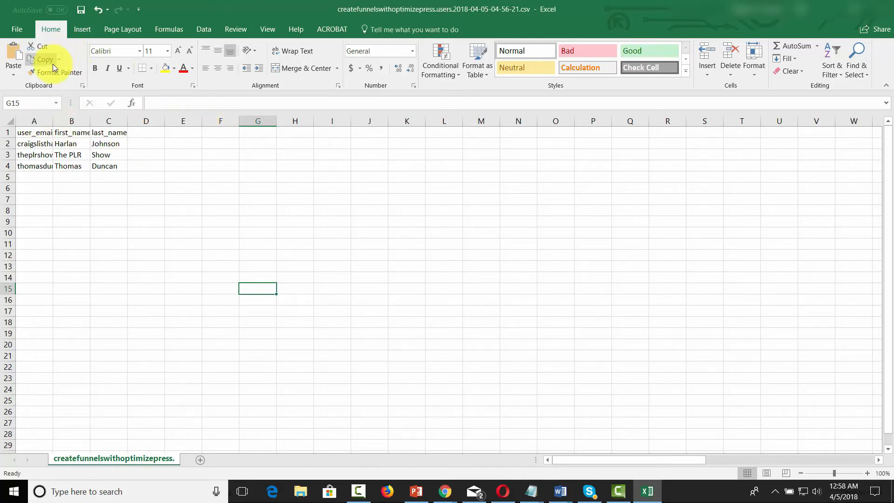
pyautogui.click(295, 230)
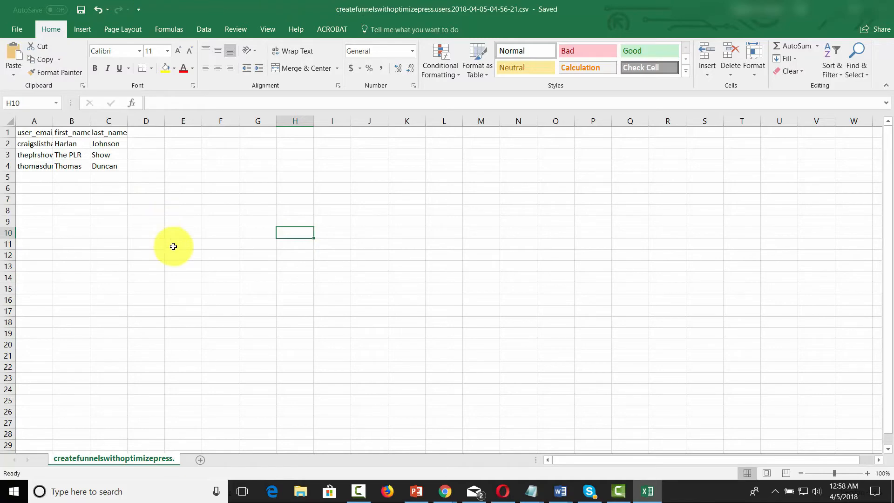
# Step: In SendGrid's marketing contacts, upload createfunnelswithoptimizepress.users.2018-04-05-04-56-21.csv with the Add contacts option and continue to field assignment
pyautogui.hotkey('alt', 'Tab')
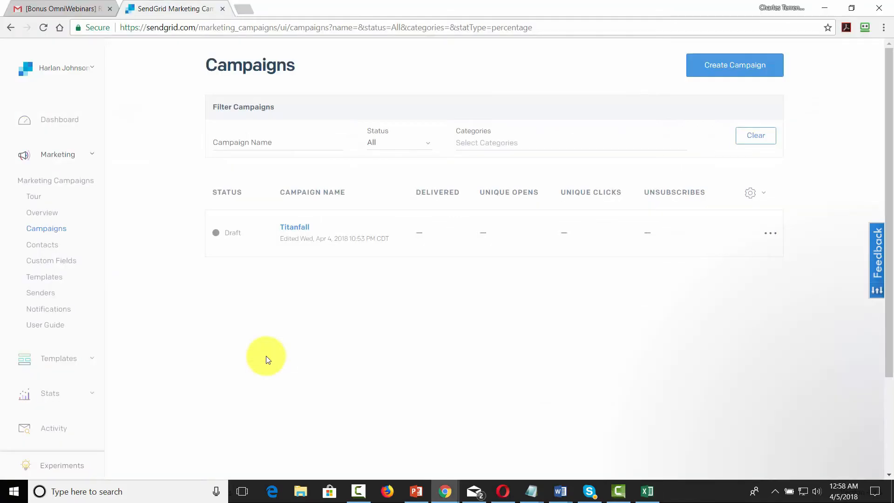
pyautogui.click(52, 248)
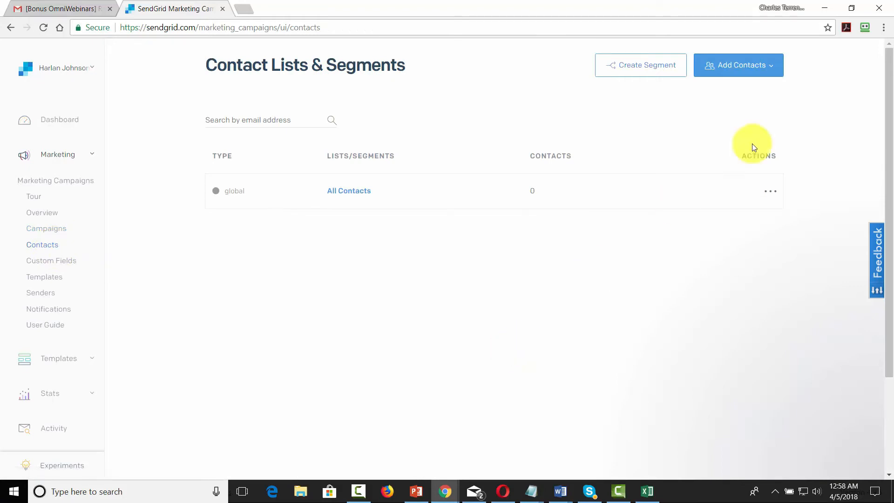
pyautogui.click(732, 67)
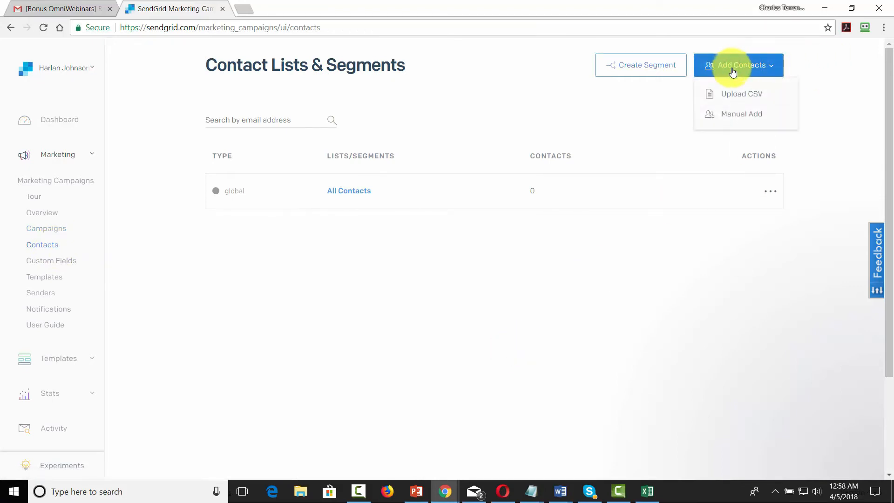
pyautogui.click(730, 97)
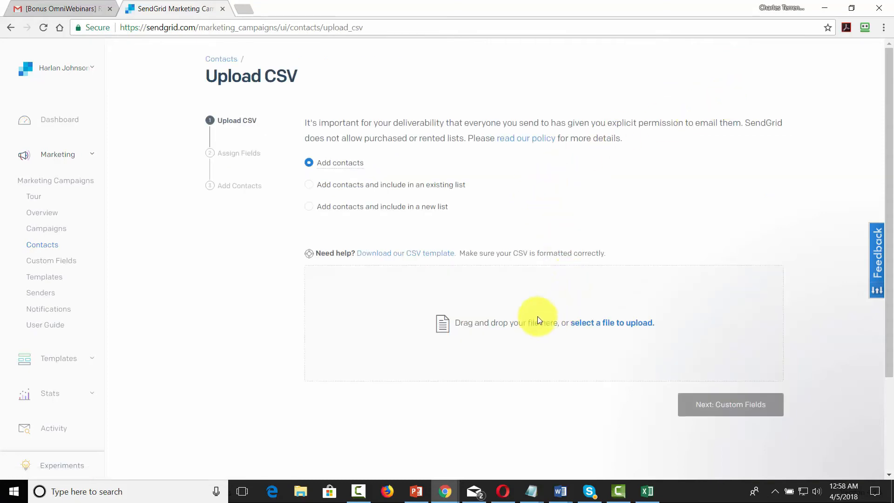
pyautogui.click(599, 327)
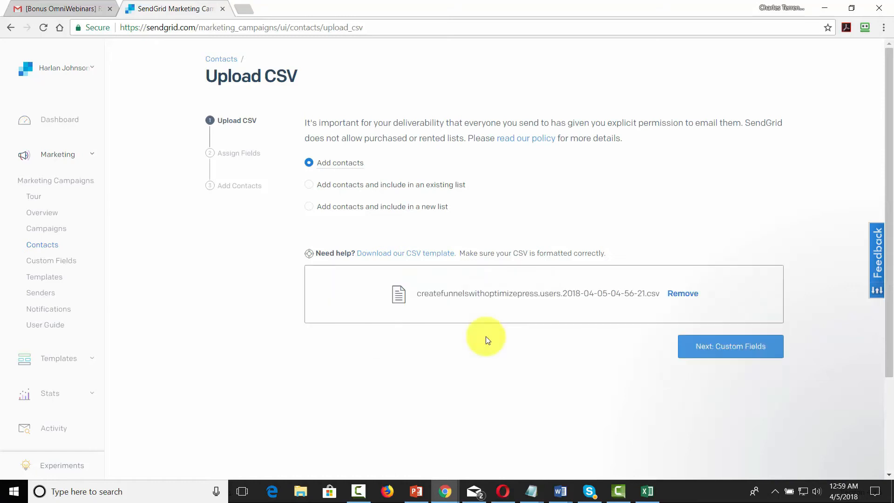
pyautogui.click(731, 353)
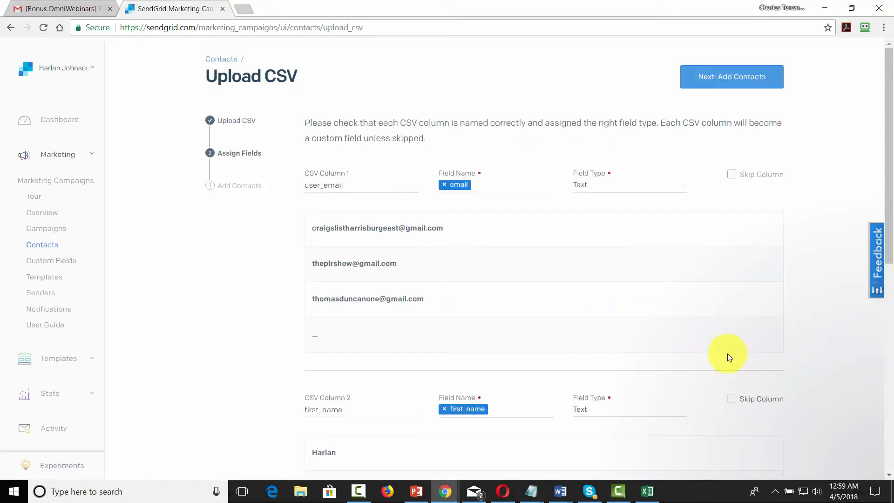
# Step: Check the email, first_name and last_name field assignments of the CSV columns, add the contacts, and show the contact lists in full screen
pyautogui.scroll(-9, 692, 341)
pyautogui.scroll(4, 708, 355)
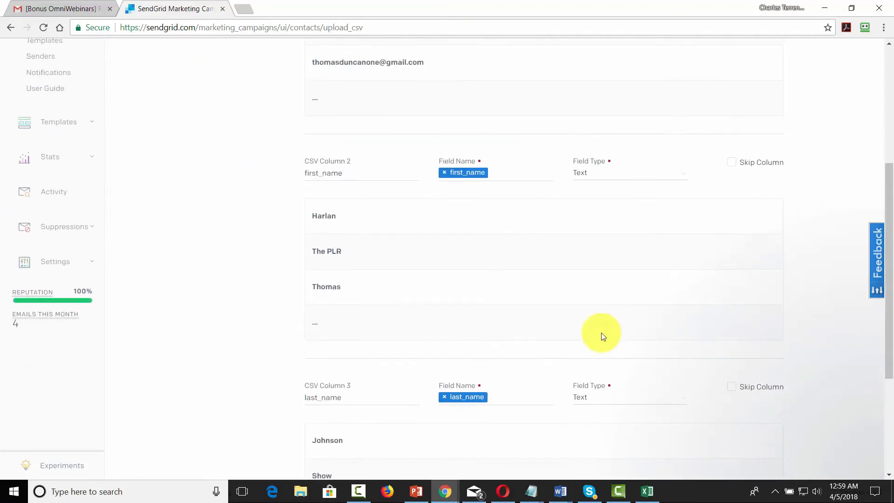
pyautogui.scroll(5, 521, 258)
pyautogui.scroll(-9, 512, 245)
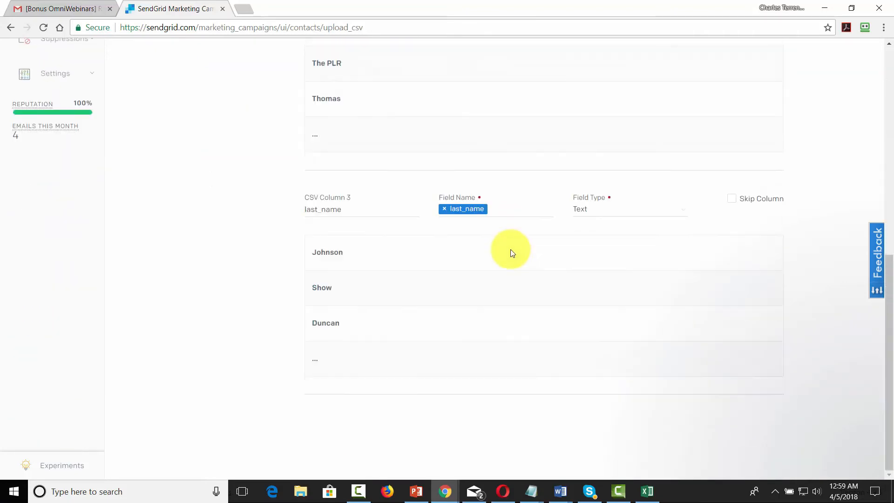
pyautogui.scroll(9, 512, 253)
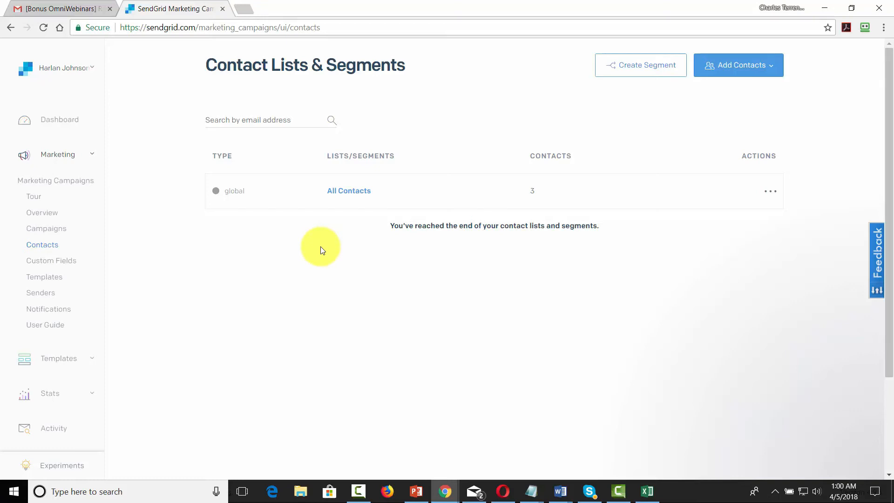
pyautogui.press('F11')
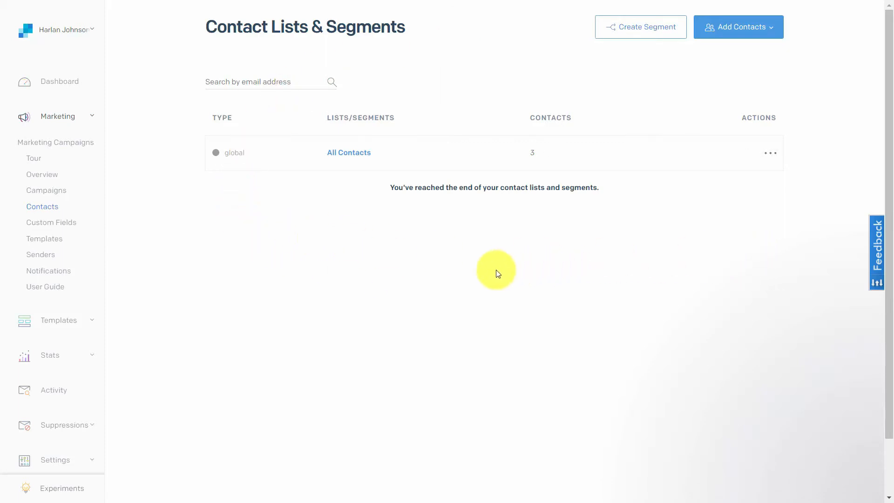
# Step: Create and save a segment of all contacts named Contributors with the condition Email contains word "plr", adding a second blank condition row
pyautogui.click(628, 29)
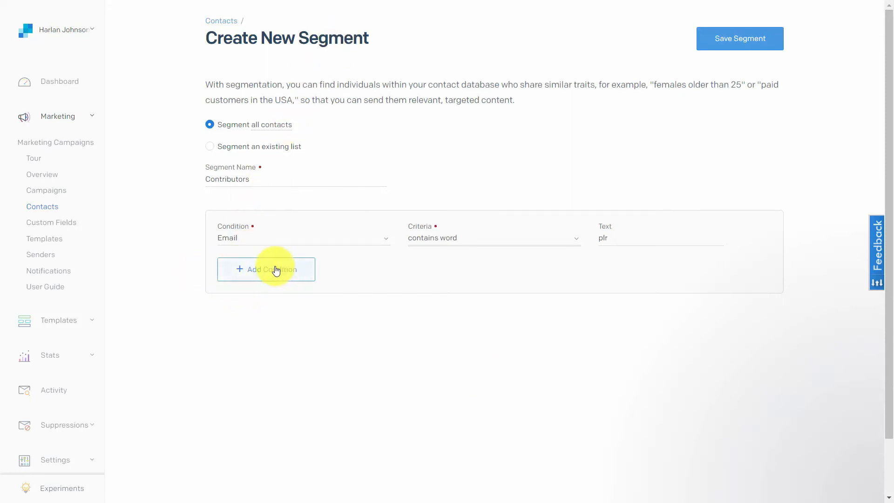
pyautogui.click(255, 273)
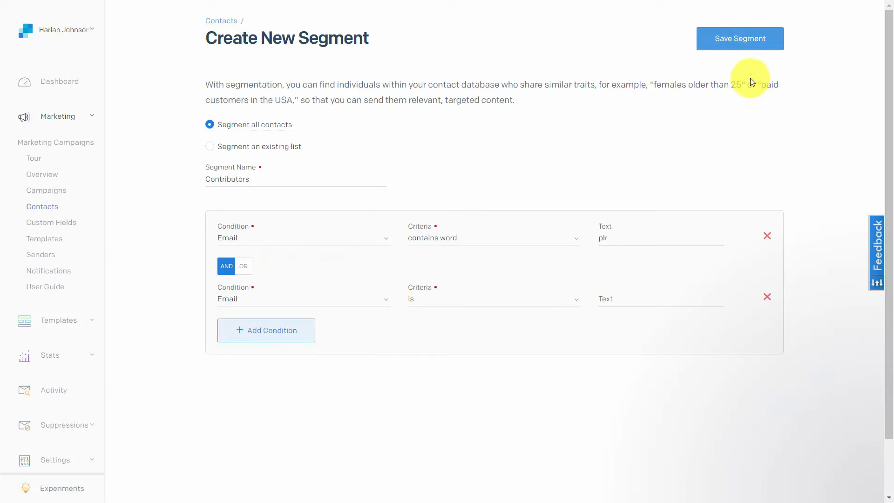
pyautogui.click(740, 38)
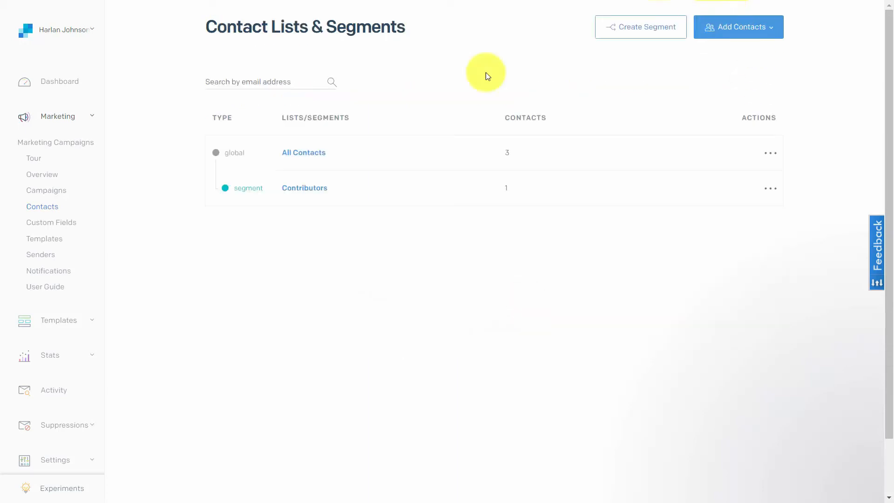
# Step: Create and save a segment of all contacts named Admins whose First Name is the administrator's first name, adding a second condition row
pyautogui.click(626, 29)
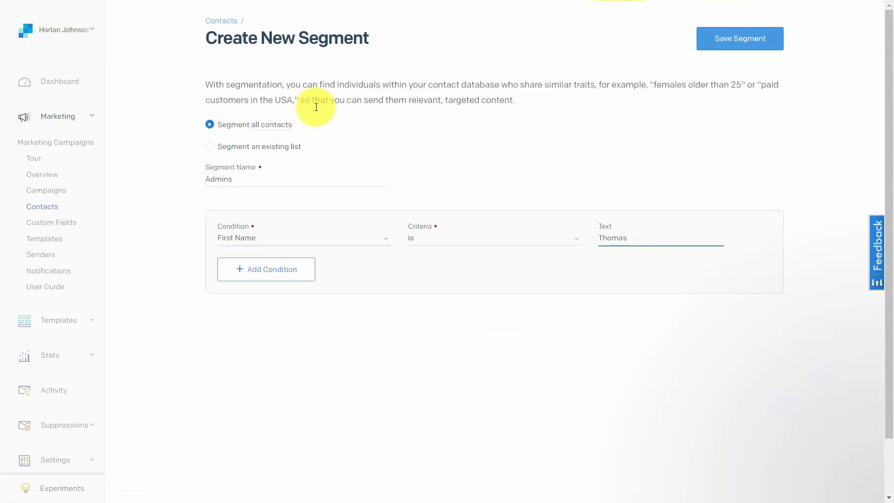
pyautogui.click(259, 270)
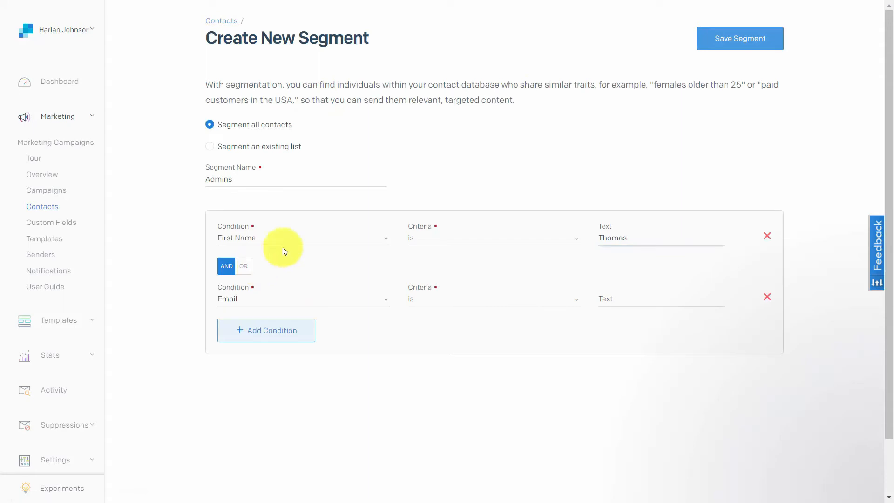
pyautogui.click(726, 39)
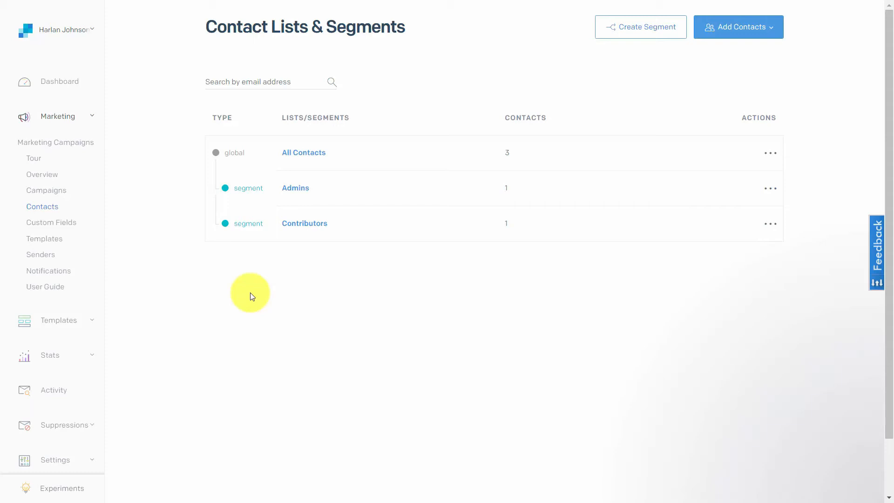
# Step: Create a new marketing campaign from the blank template using the Design Editor
pyautogui.click(56, 194)
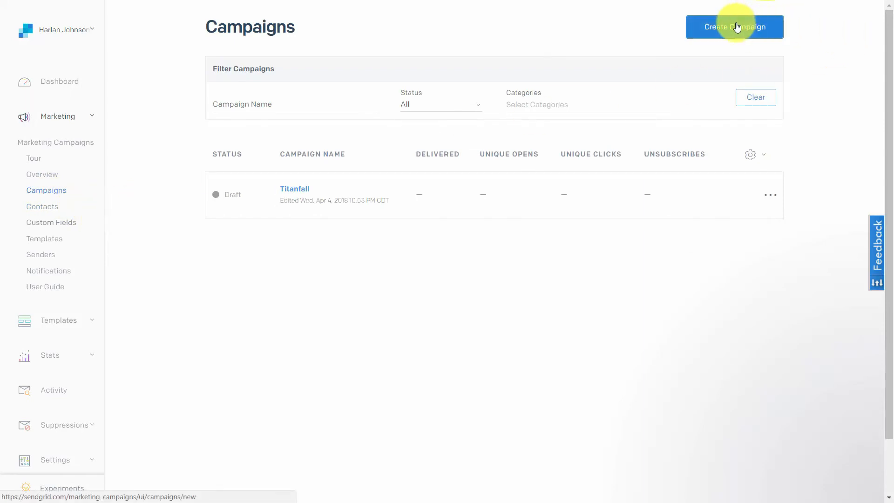
pyautogui.click(726, 34)
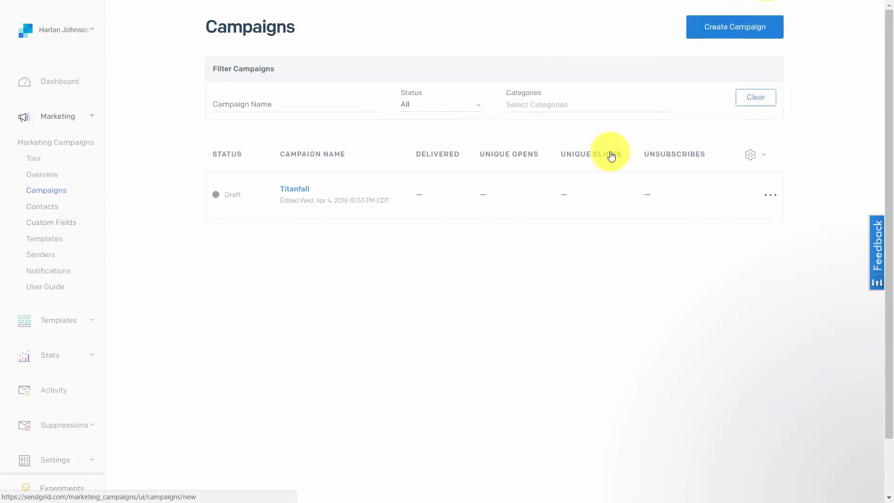
pyautogui.click(577, 160)
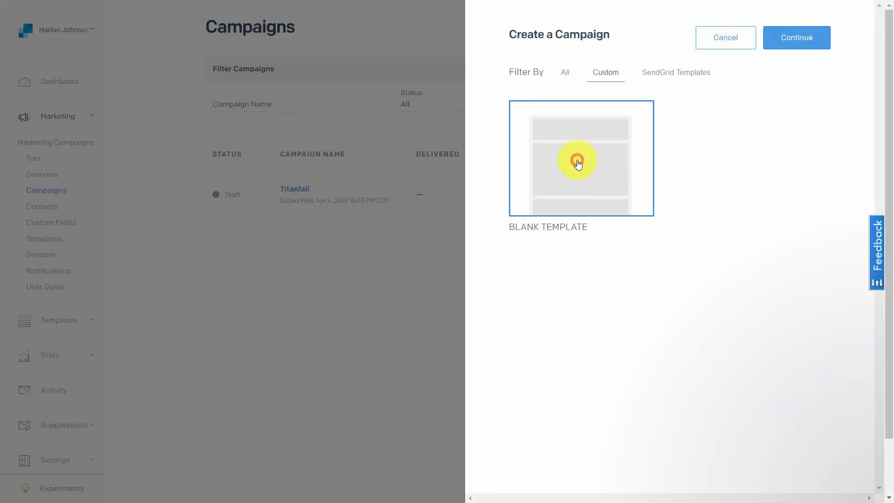
pyautogui.click(809, 41)
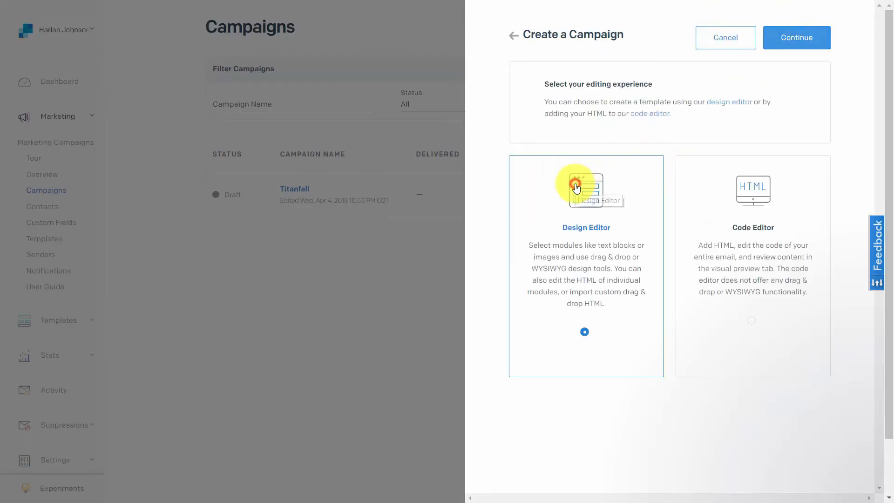
pyautogui.click(791, 40)
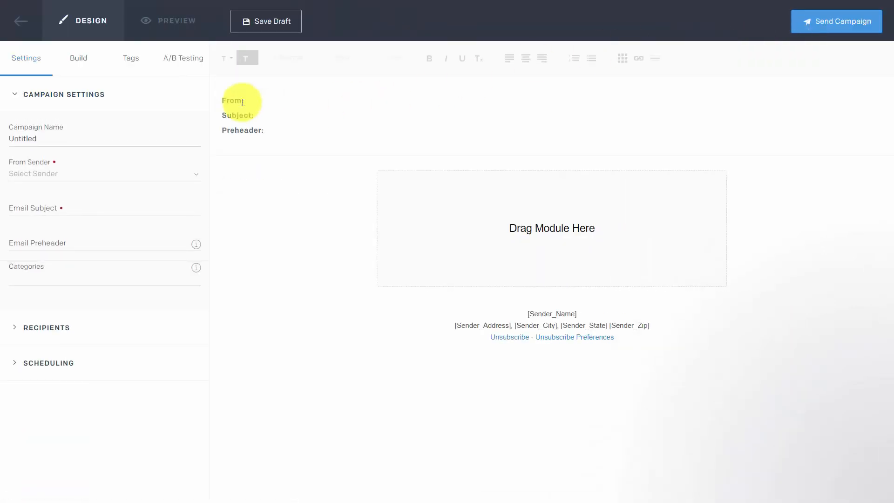
# Step: Name the campaign Tutorial Videos March, choose the sender, enter subject "What Did You Like About March" and preheader "Tell Us what You'd Like to See", and save the draft
pyautogui.click(45, 139)
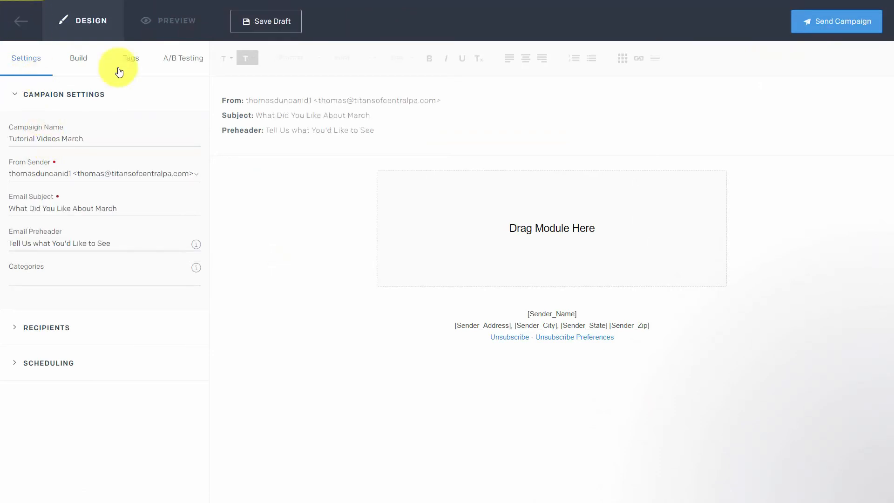
pyautogui.click(261, 21)
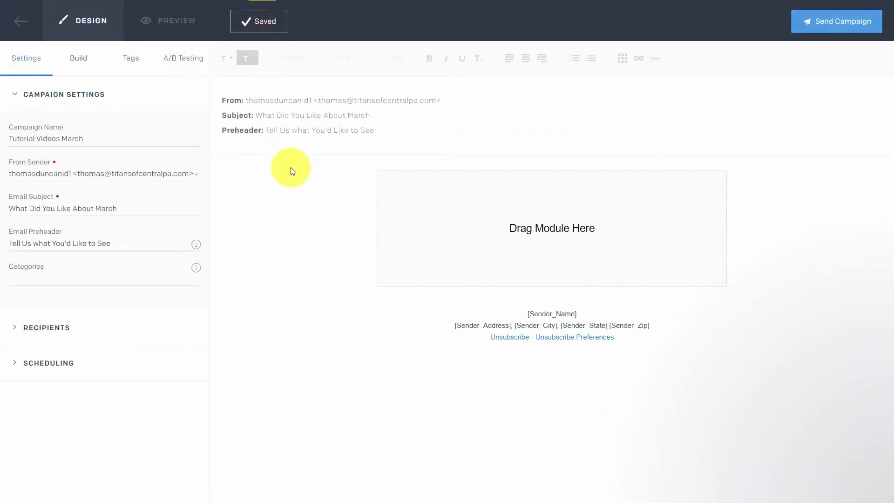
# Step: Activate A/B testing of the subject line, change version A's subject to "What Didn't You Like About March", and save the draft
pyautogui.click(182, 60)
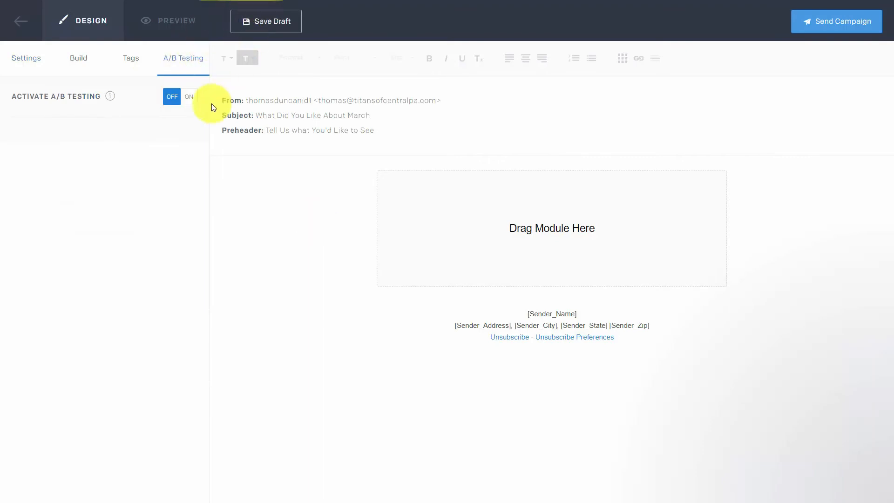
pyautogui.click(191, 97)
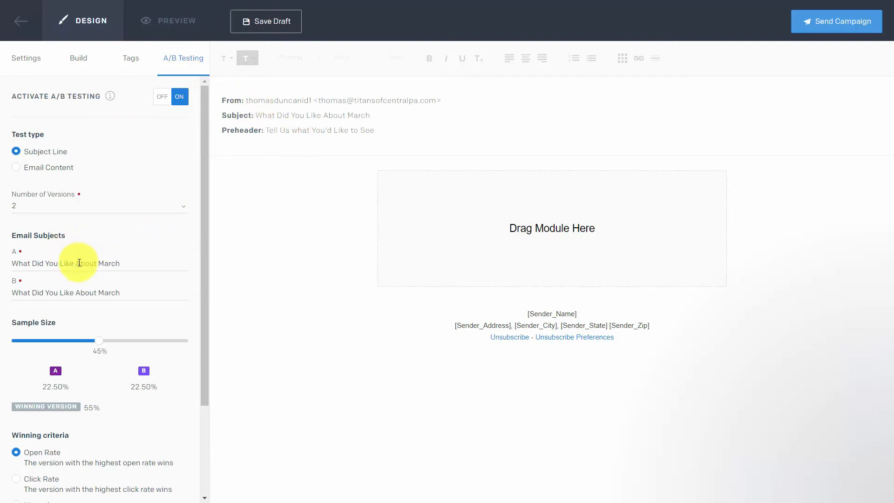
pyautogui.click(42, 262)
pyautogui.write("n't")
pyautogui.scroll(-3, 139, 261)
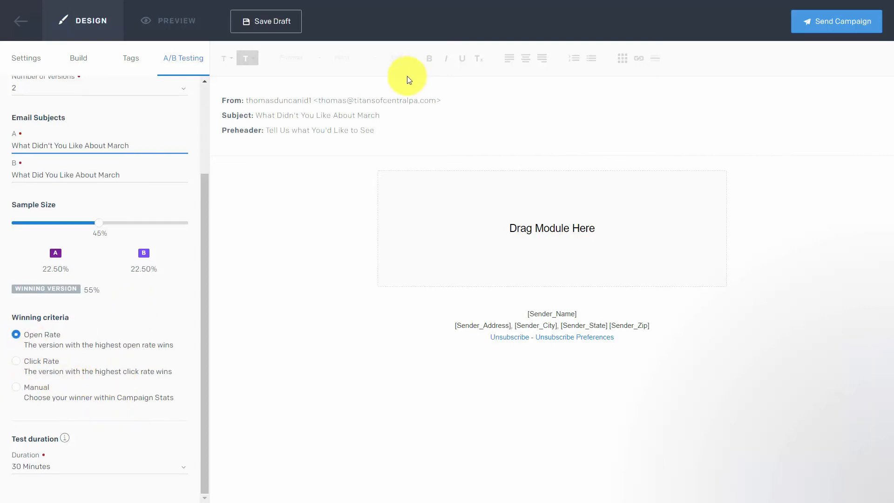
pyautogui.click(270, 24)
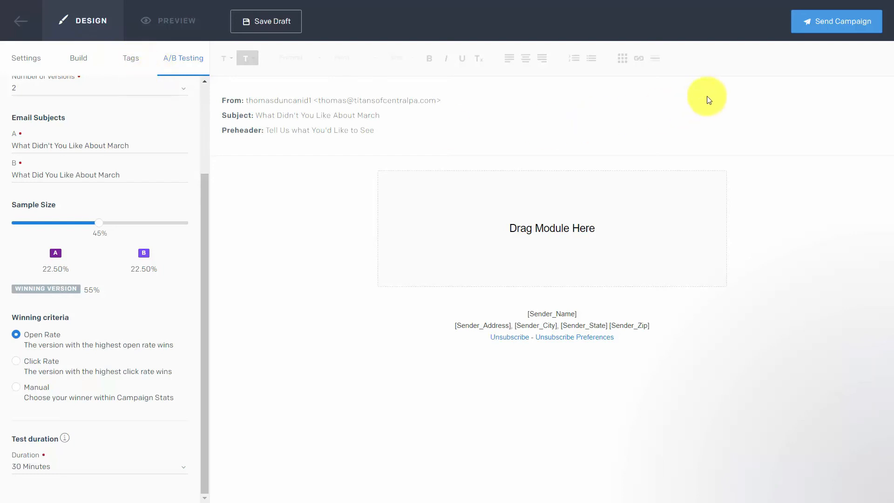
# Step: Try to send the campaign, set its recipients to the Admins segment, and save the draft
pyautogui.click(808, 24)
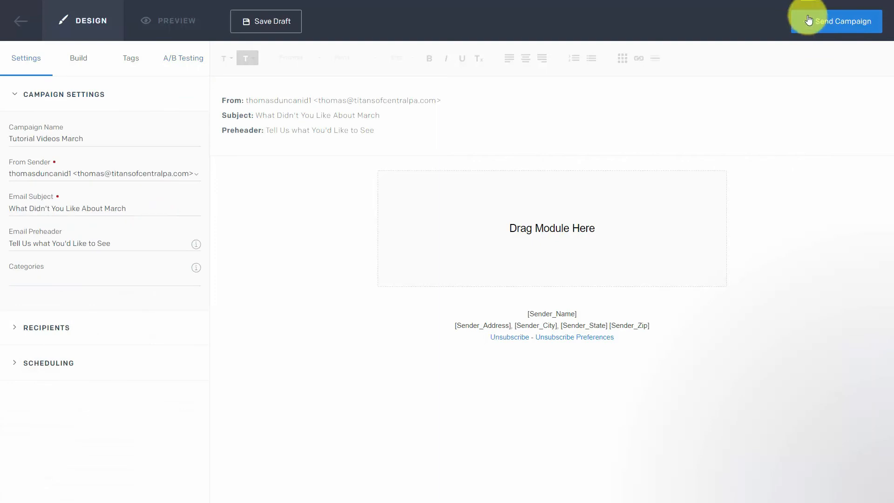
pyautogui.click(89, 333)
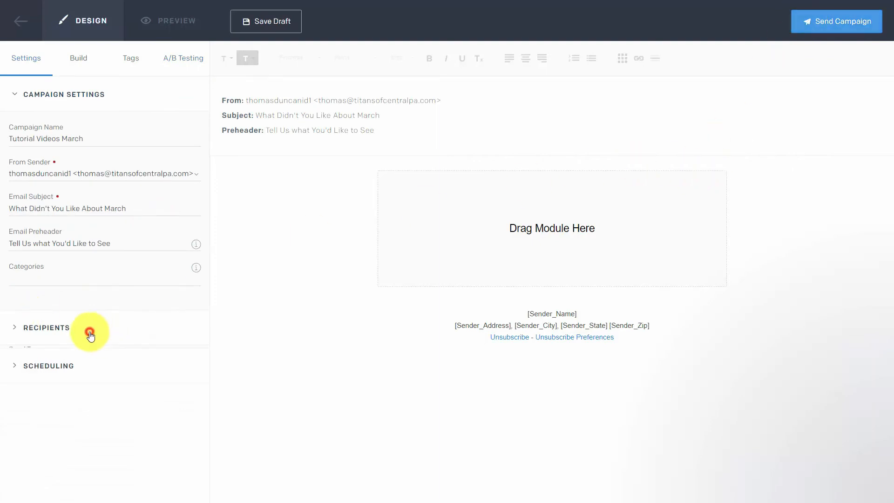
pyautogui.scroll(-3, 91, 335)
pyautogui.click(144, 253)
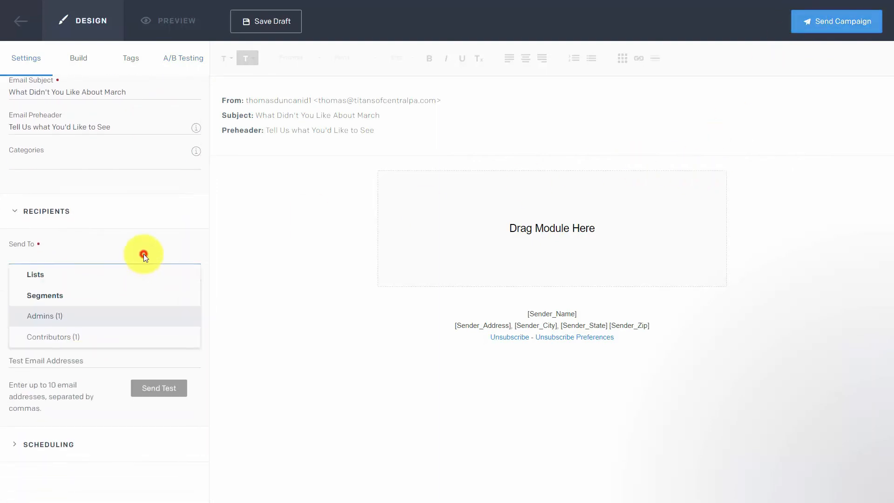
pyautogui.click(49, 296)
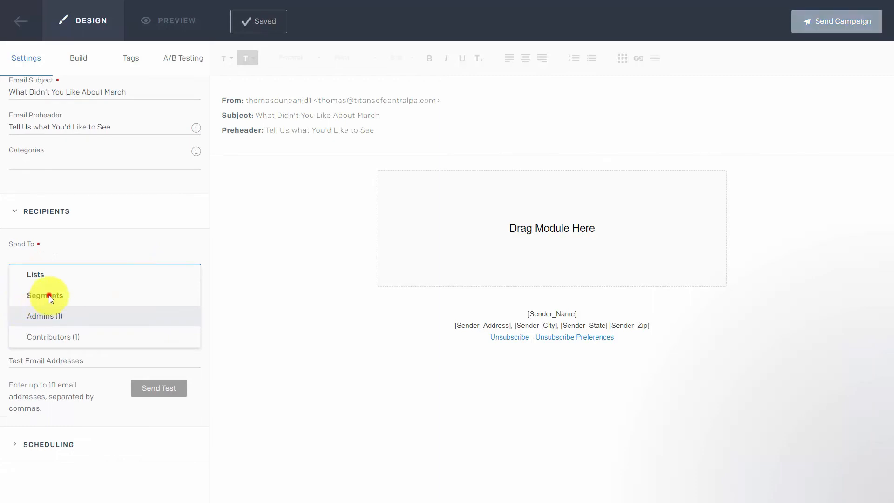
pyautogui.click(50, 318)
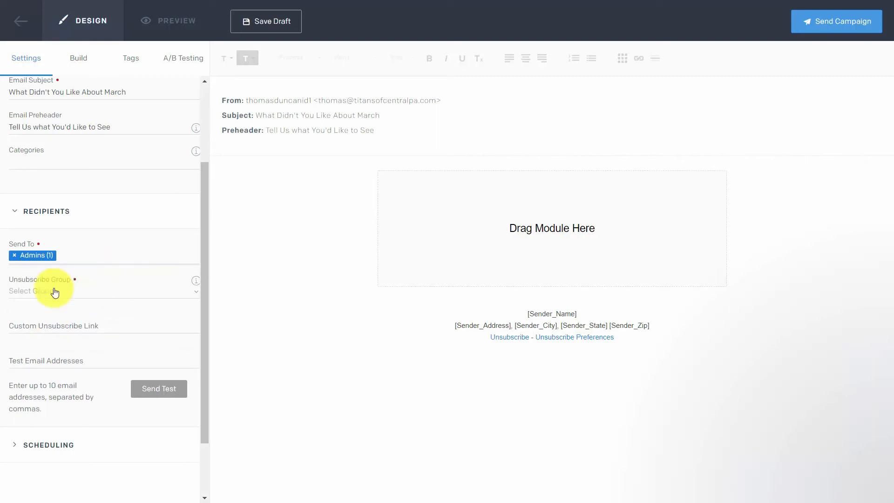
pyautogui.click(259, 24)
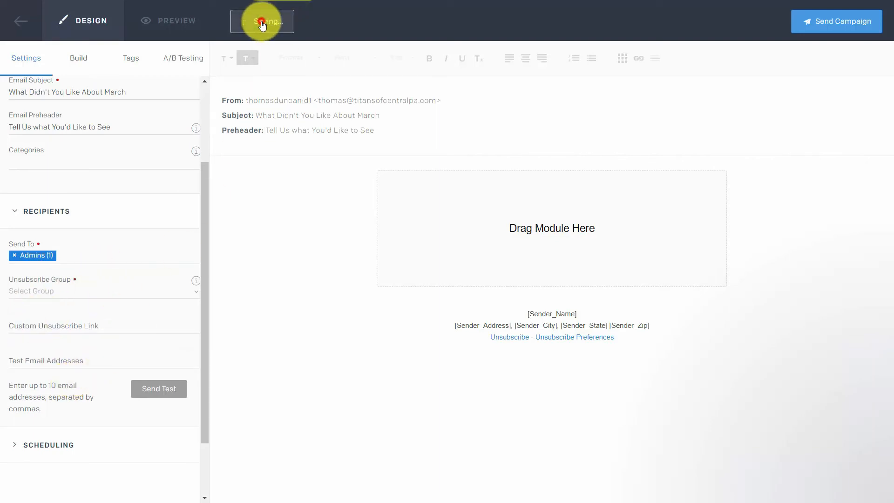
# Step: Examine the campaign's scheduling options and review the recipient settings
pyautogui.click(55, 442)
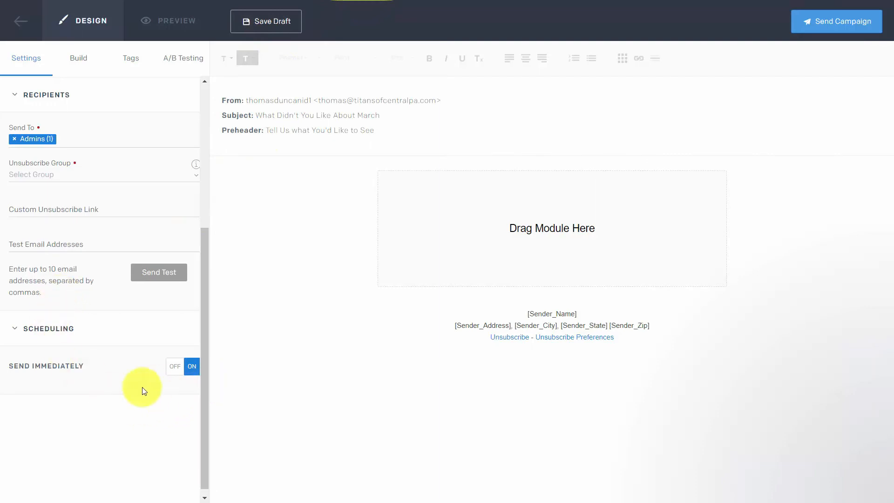
pyautogui.scroll(3, 133, 392)
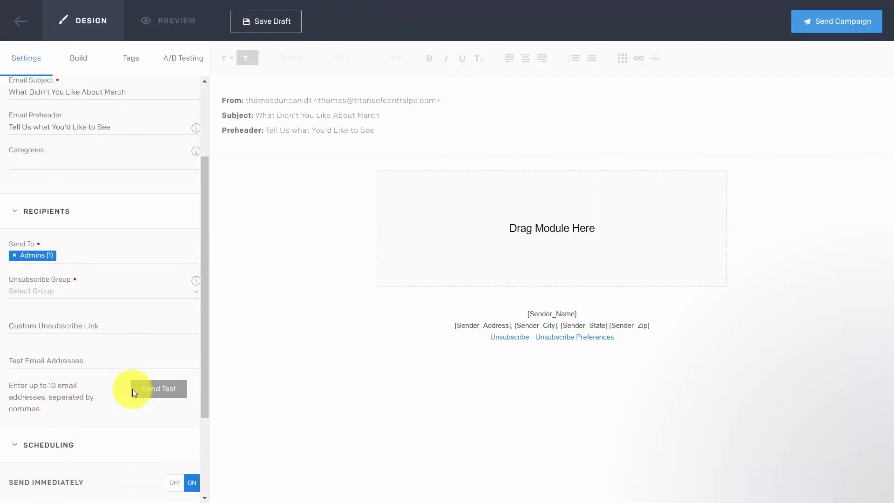
pyautogui.scroll(1, 133, 389)
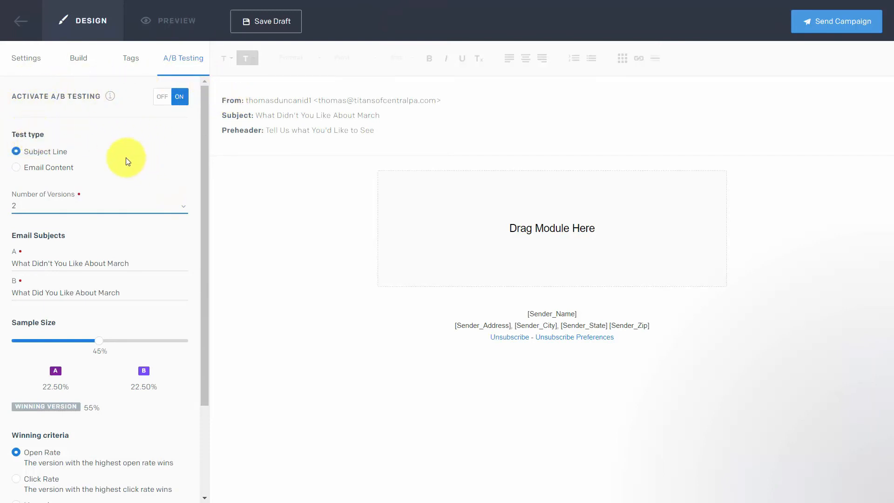
# Step: Switch the A/B test type to Email Content and set the number of versions to 4
pyautogui.click(17, 168)
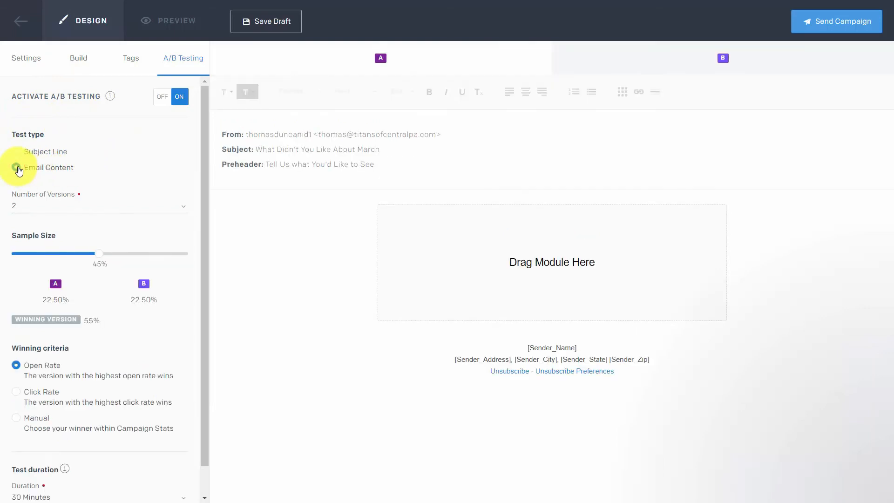
pyautogui.click(170, 207)
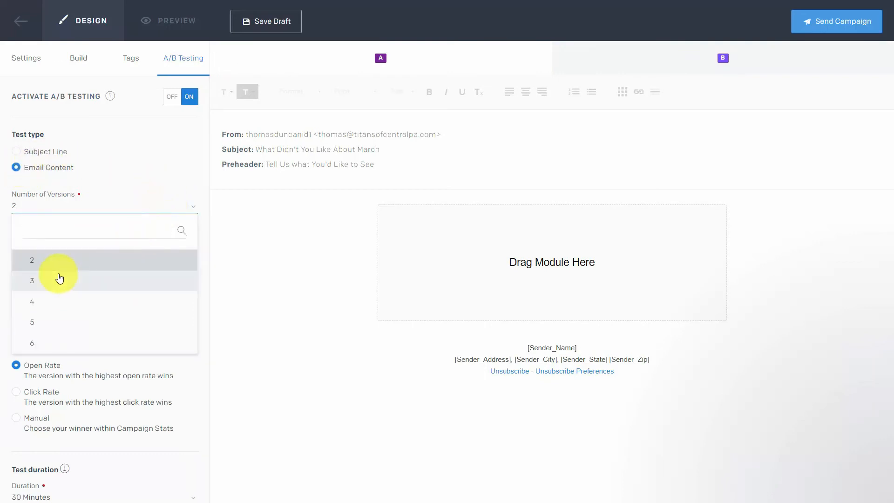
pyautogui.click(54, 301)
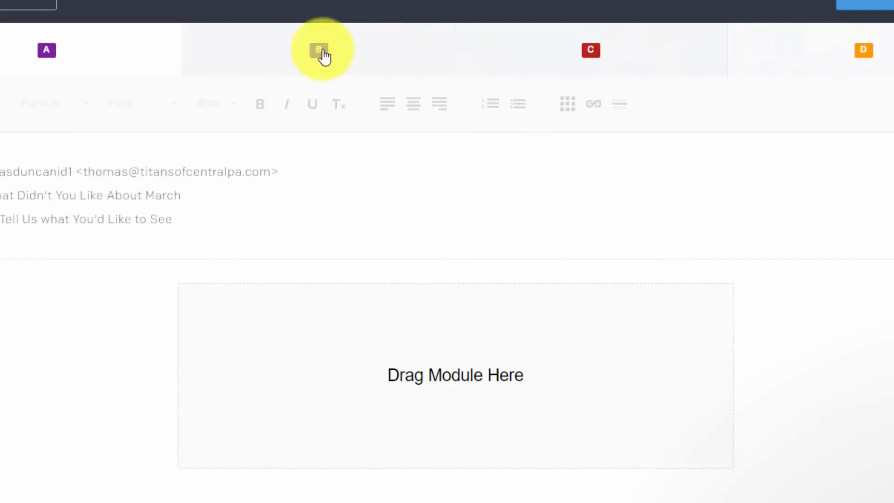
# Step: Look through the email content designs of test versions A, B, C and D
pyautogui.click(46, 46)
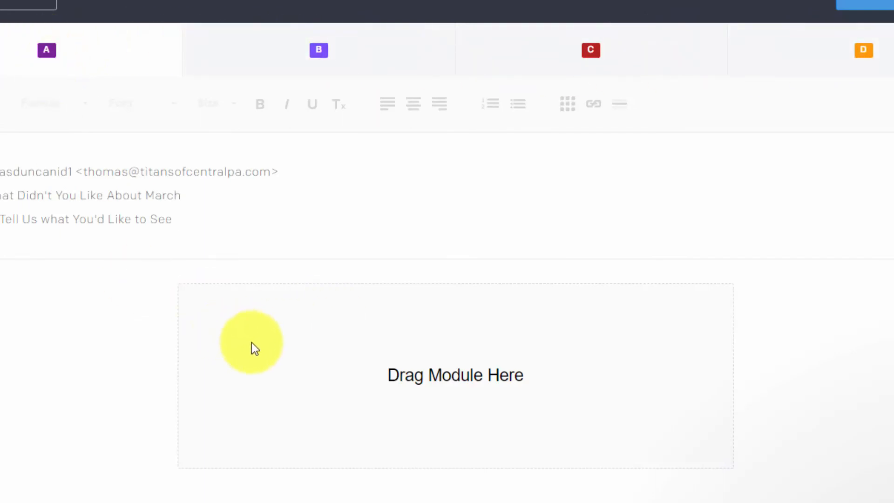
pyautogui.click(316, 51)
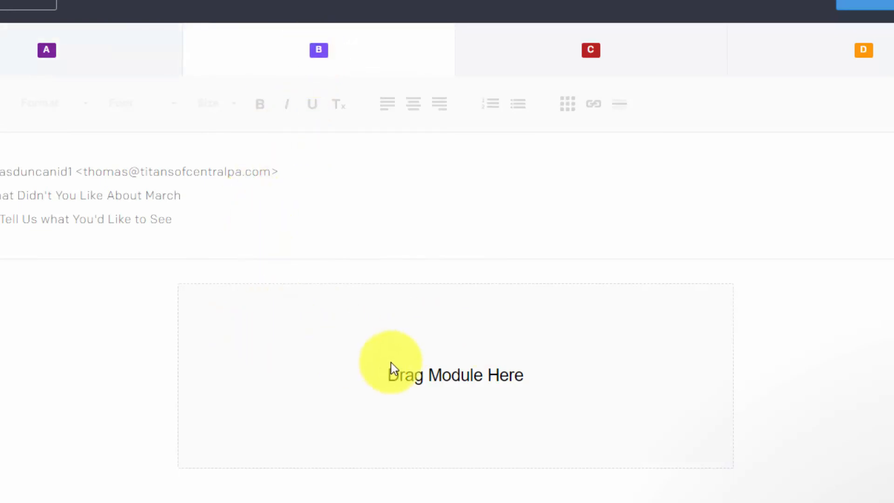
pyautogui.click(585, 49)
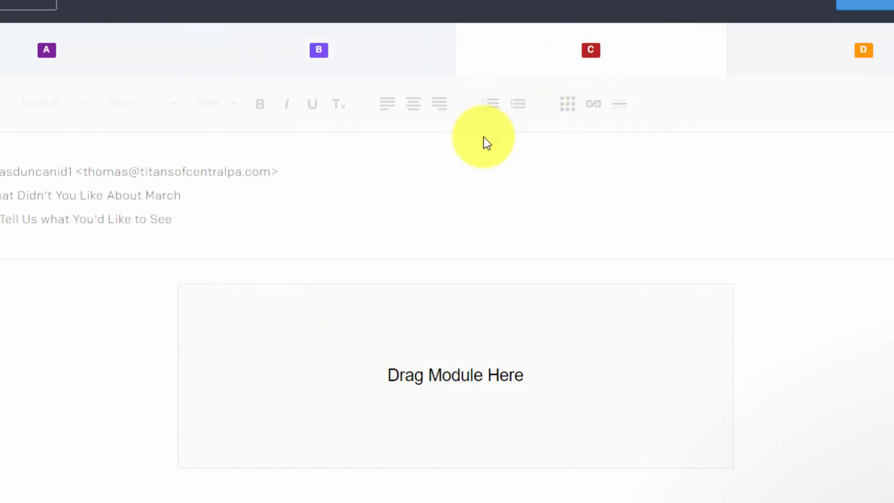
pyautogui.click(860, 51)
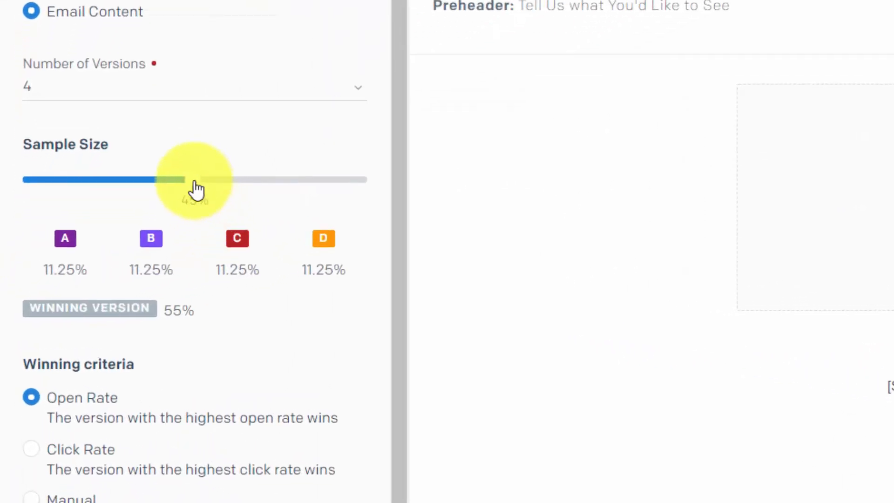
# Step: Increase the A/B test's sample size to 90% and review the winning criteria
pyautogui.moveTo(195, 188); pyautogui.dragTo(382, 183)
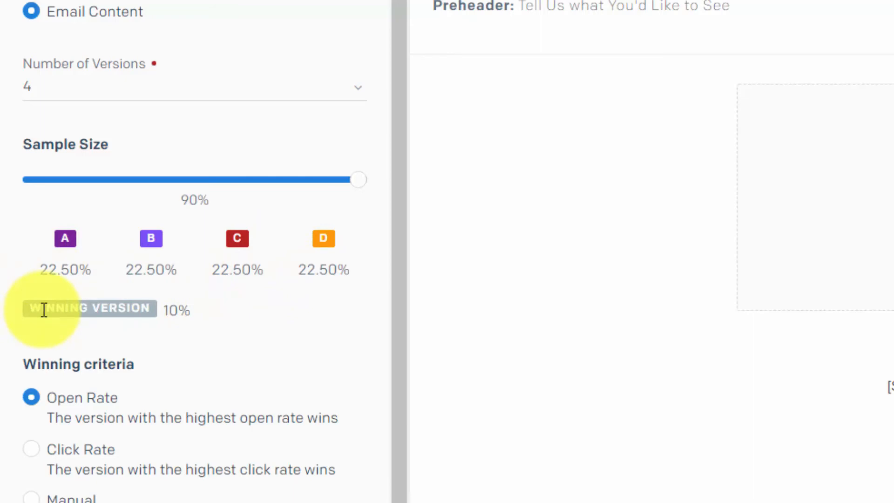
pyautogui.scroll(-1, 43, 309)
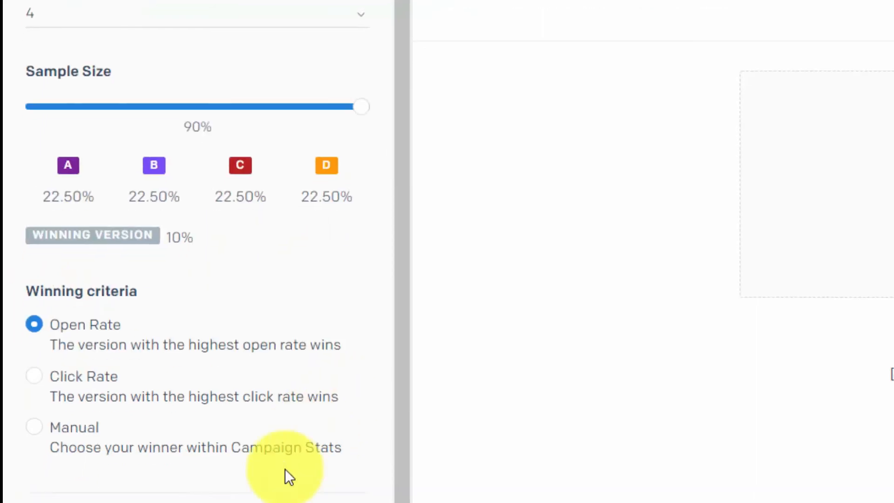
# Step: Set the A/B test duration to 24 Hours
pyautogui.click(369, 399)
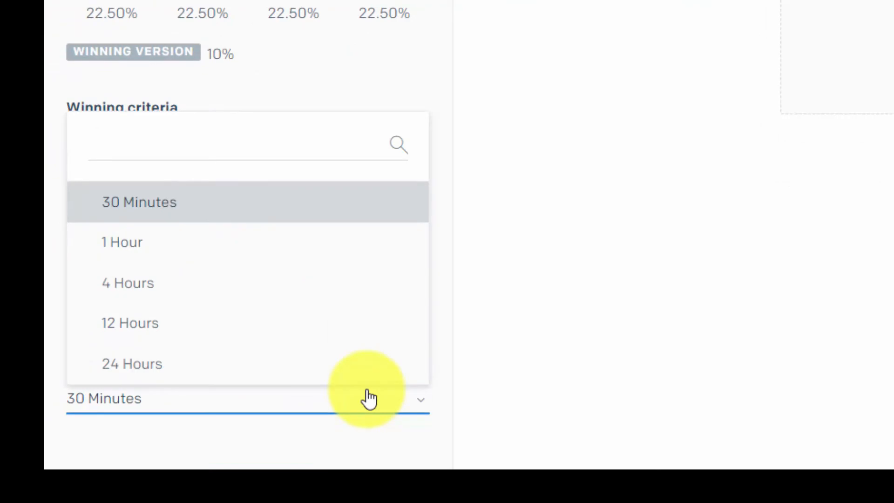
pyautogui.click(145, 366)
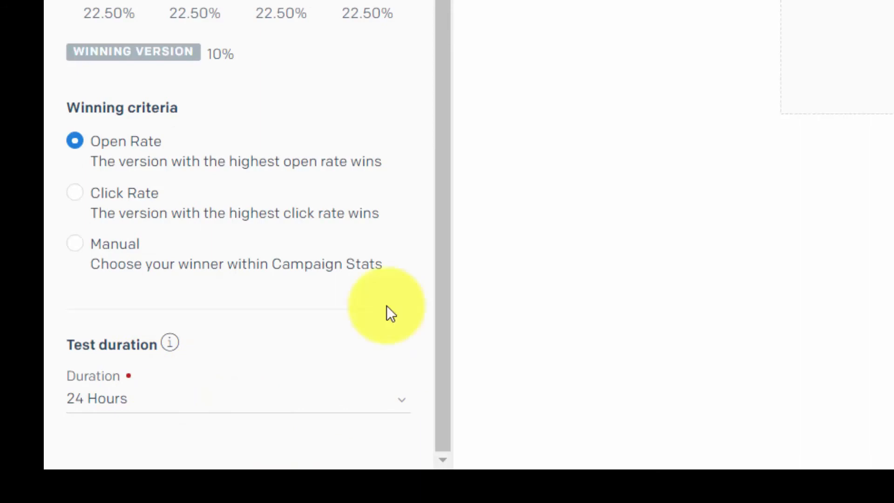
pyautogui.scroll(1, 387, 313)
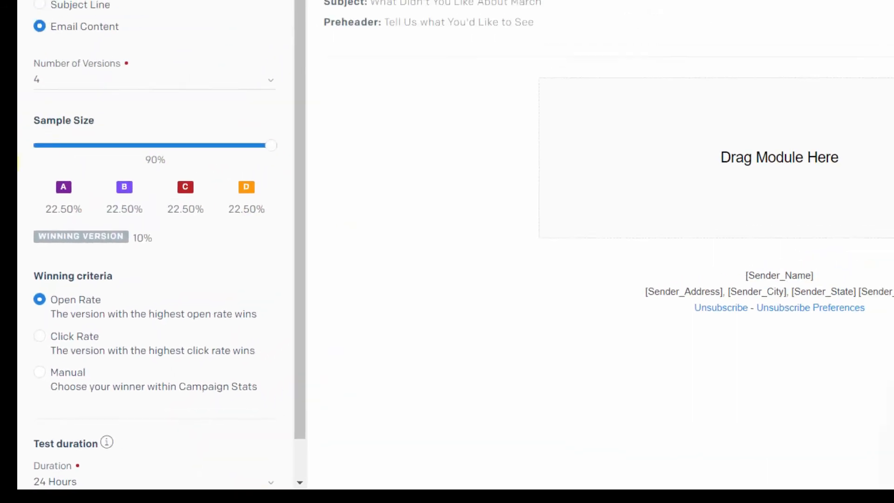
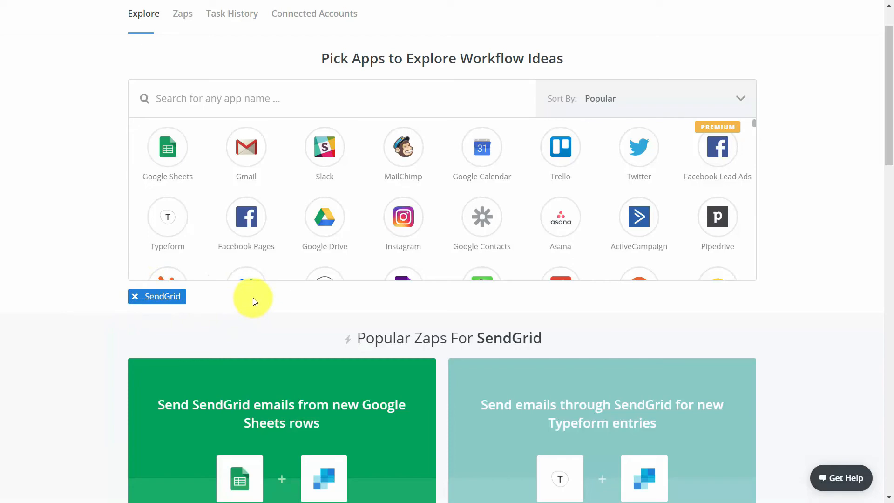
# Step: Switch to Zapier and look through the popular Zaps for SendGrid
pyautogui.scroll(-3, 253, 301)
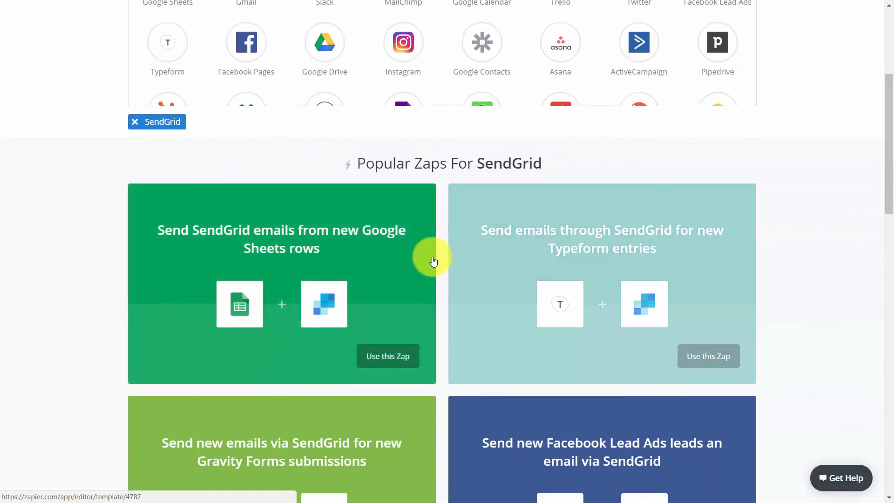
pyautogui.scroll(-5, 391, 262)
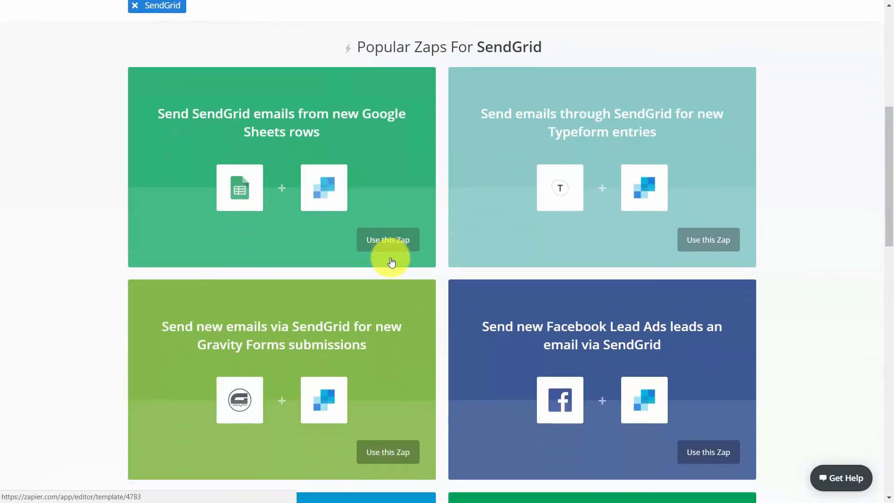
pyautogui.scroll(-10, 391, 262)
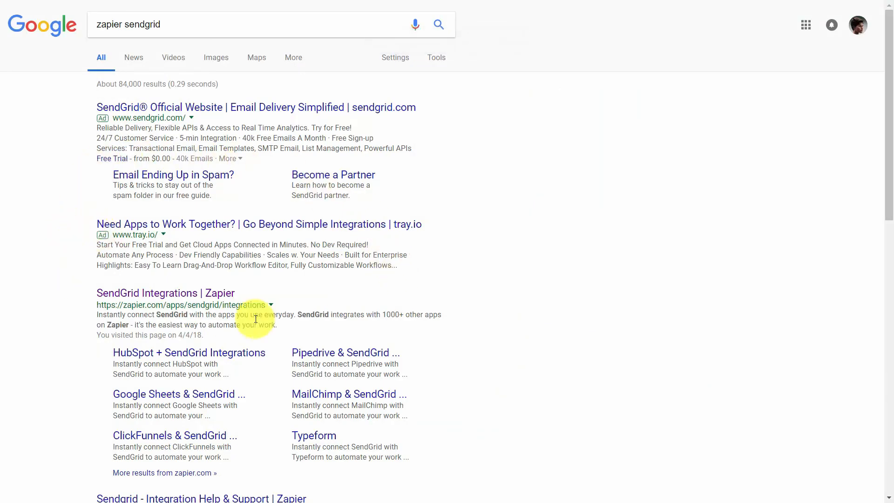
# Step: Open Zapier's SendGrid Integrations page from the Google results and browse the ways to automate SendGrid
pyautogui.scroll(-1, 433, 300)
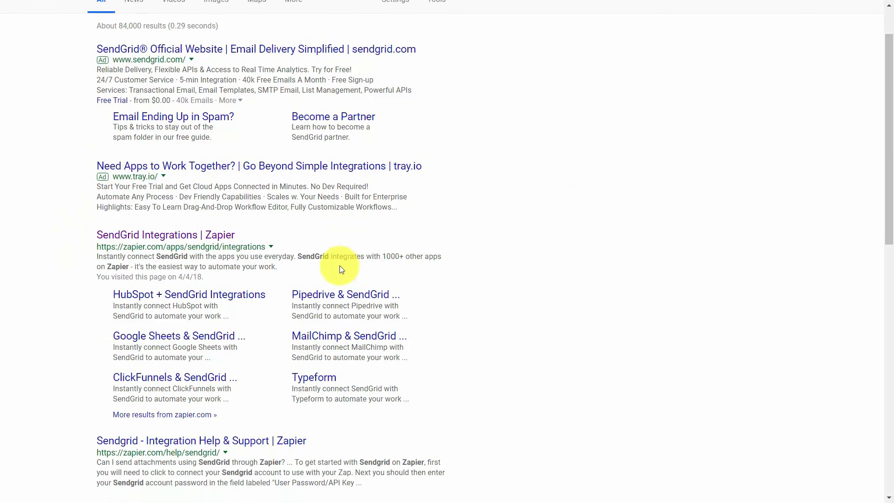
pyautogui.click(215, 237)
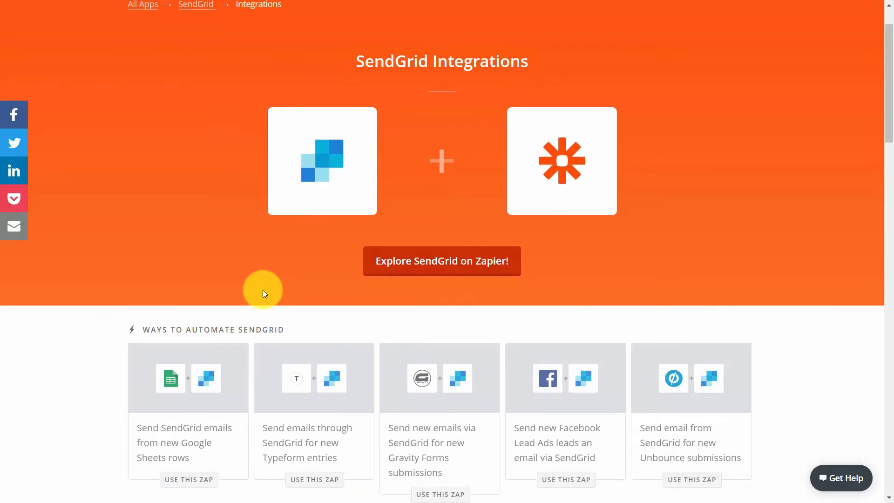
pyautogui.scroll(-3, 262, 290)
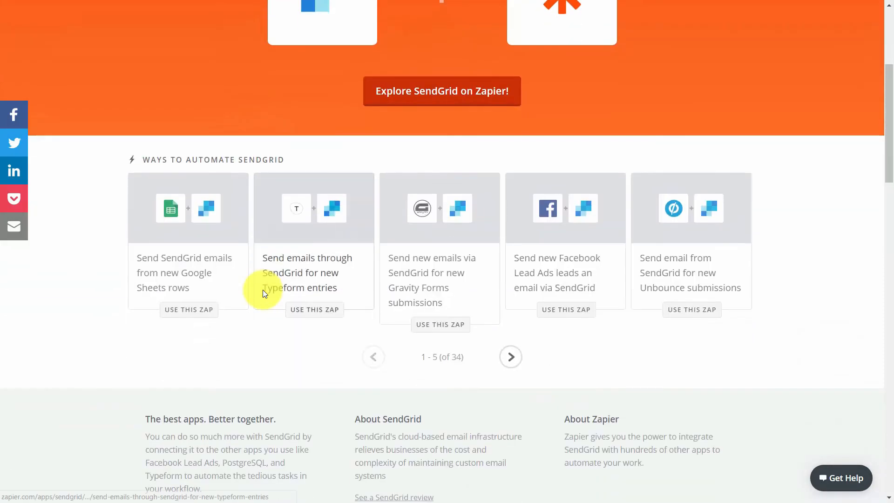
pyautogui.click(511, 358)
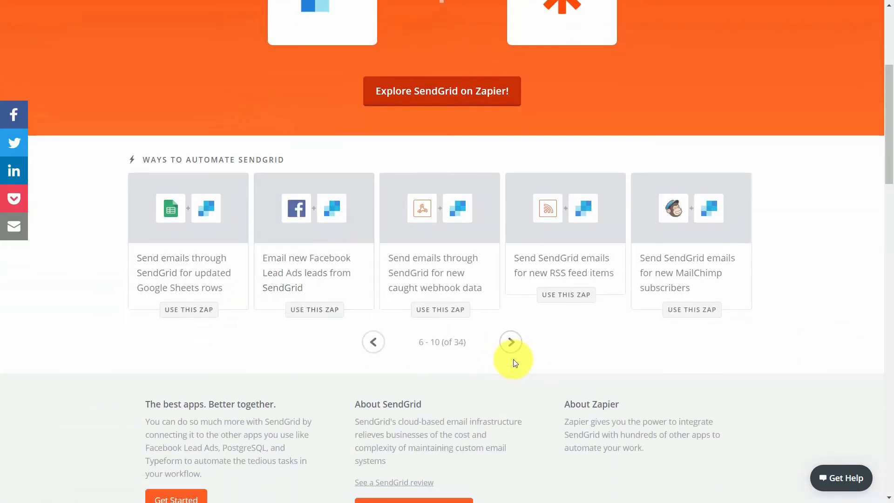
pyautogui.click(512, 343)
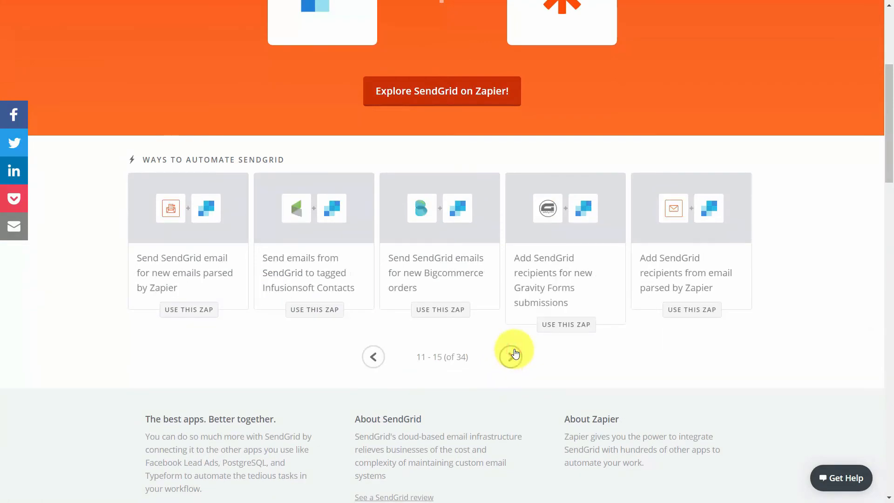
pyautogui.click(512, 353)
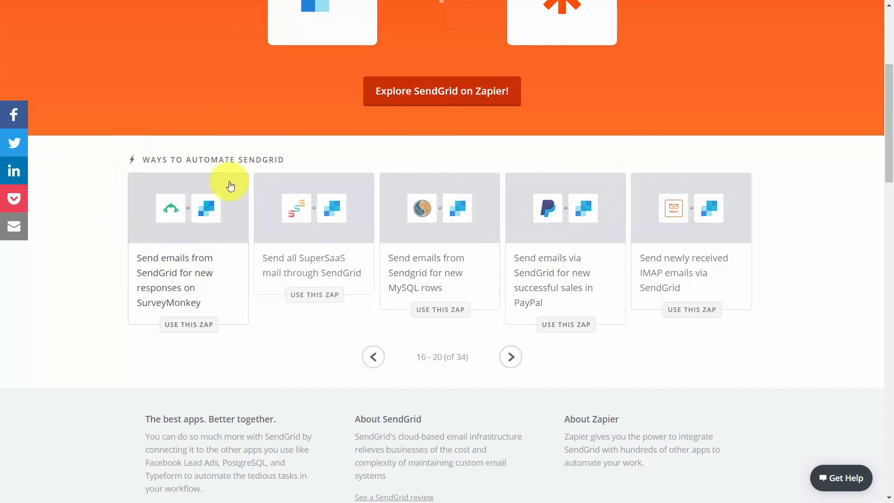
pyautogui.doubleClick(511, 357)
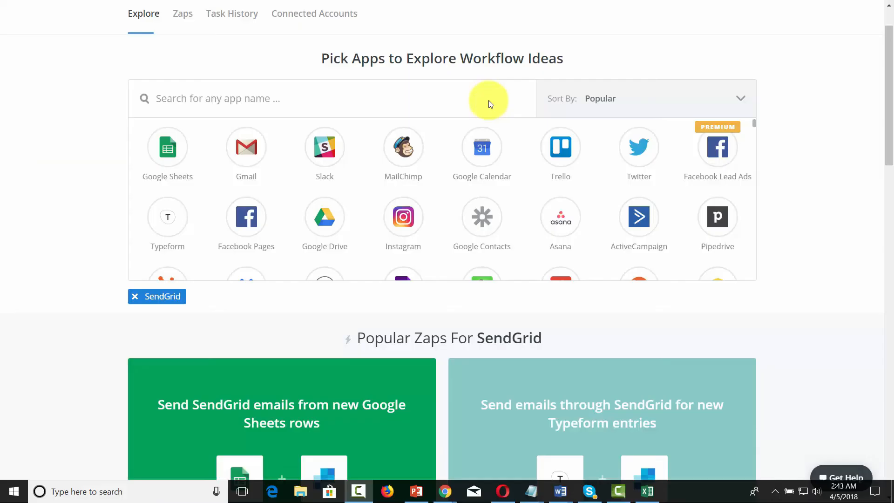
# Step: Find PayPal among the Zapier apps, pair it with SendGrid, and create the Zap that sends emails for new successful PayPal sales
pyautogui.click(489, 166)
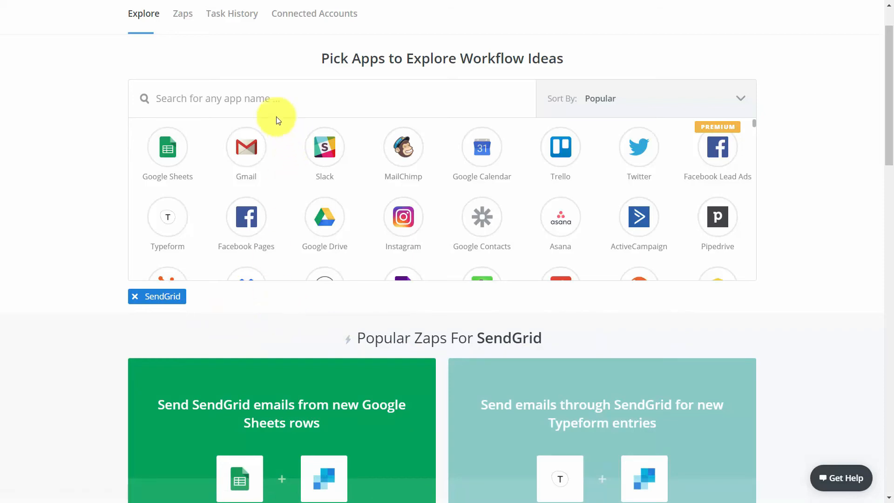
pyautogui.click(268, 102)
pyautogui.write('paypal')
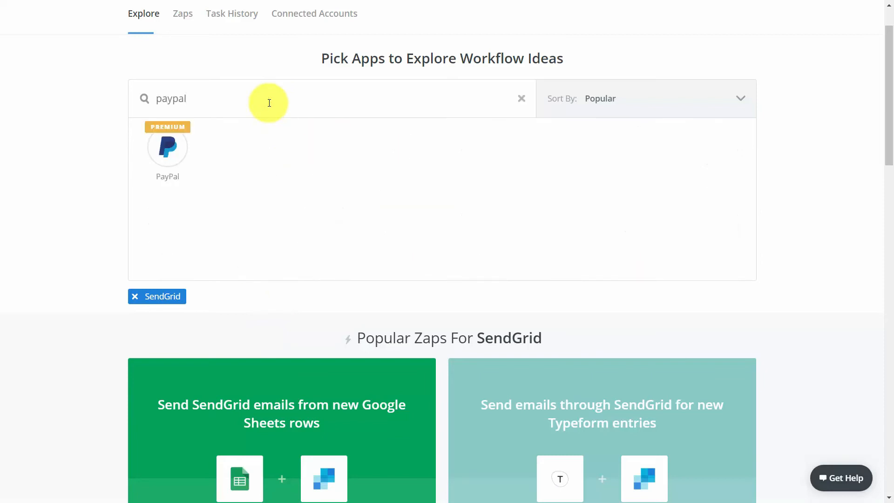
pyautogui.click(172, 156)
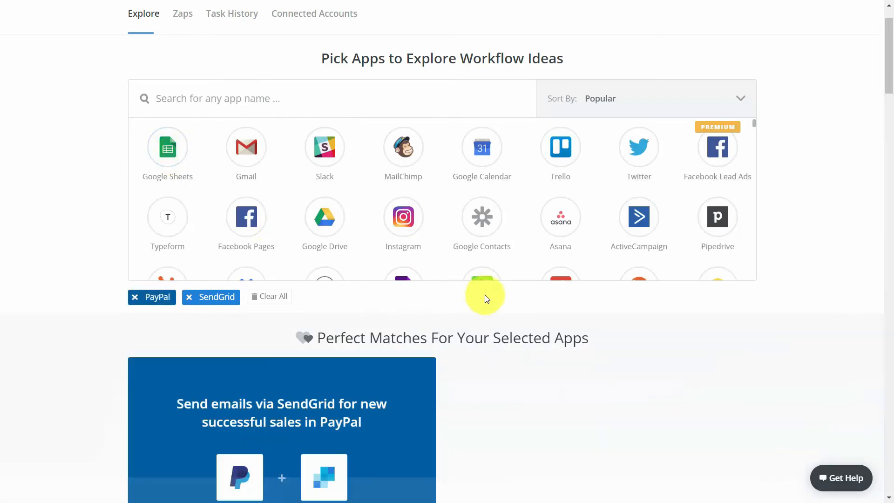
pyautogui.scroll(-1, 484, 297)
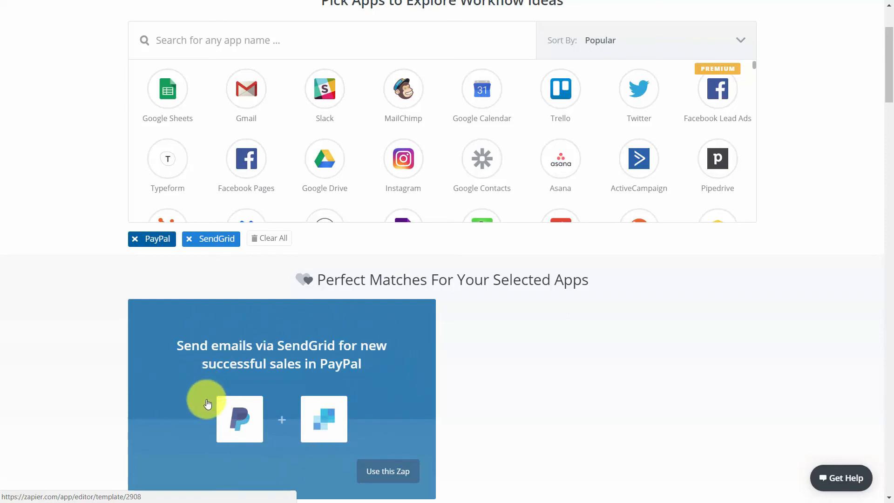
pyautogui.click(381, 472)
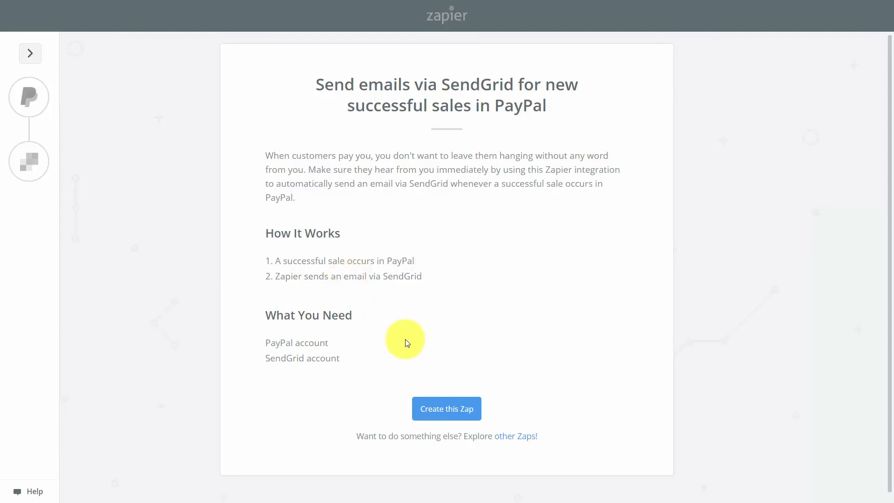
pyautogui.click(445, 410)
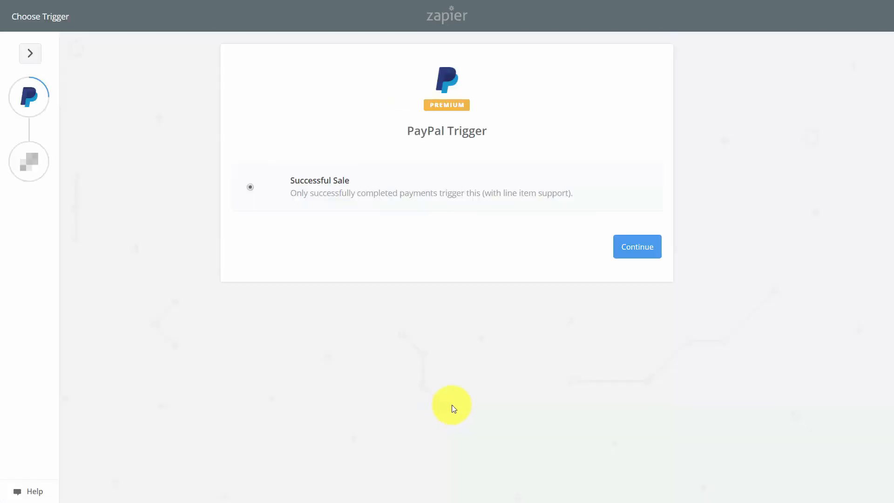
# Step: Accept the Successful Sale trigger, enable Silent Mode for the PayPal webhook, and copy its URL
pyautogui.click(641, 248)
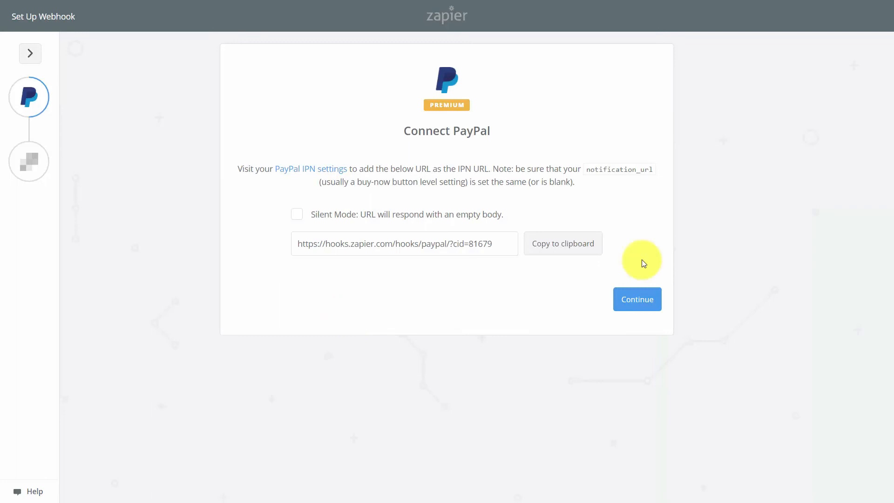
pyautogui.click(296, 214)
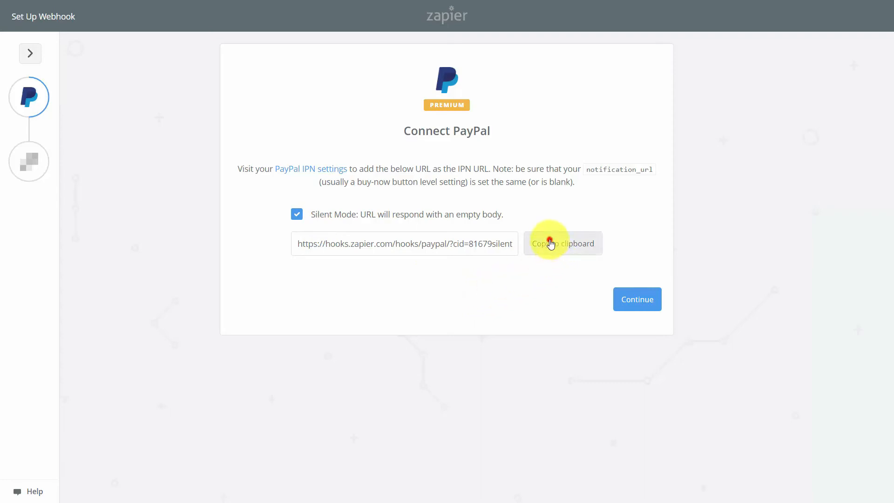
pyautogui.click(548, 242)
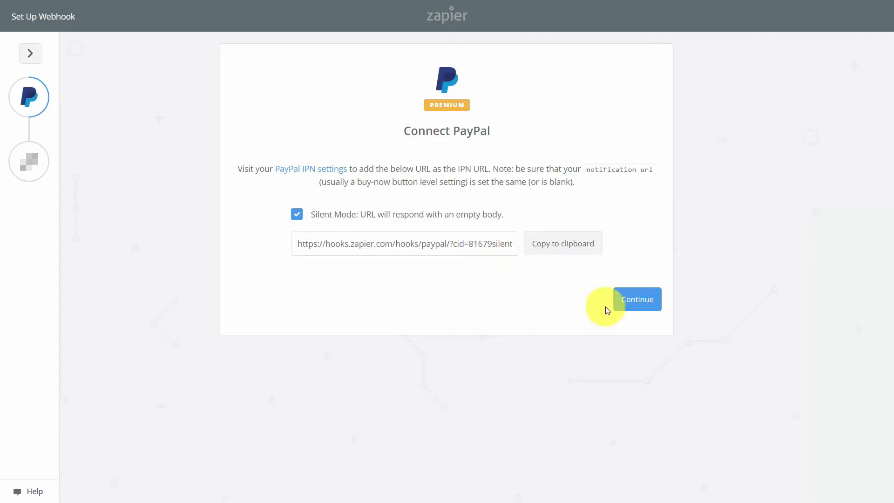
pyautogui.click(624, 308)
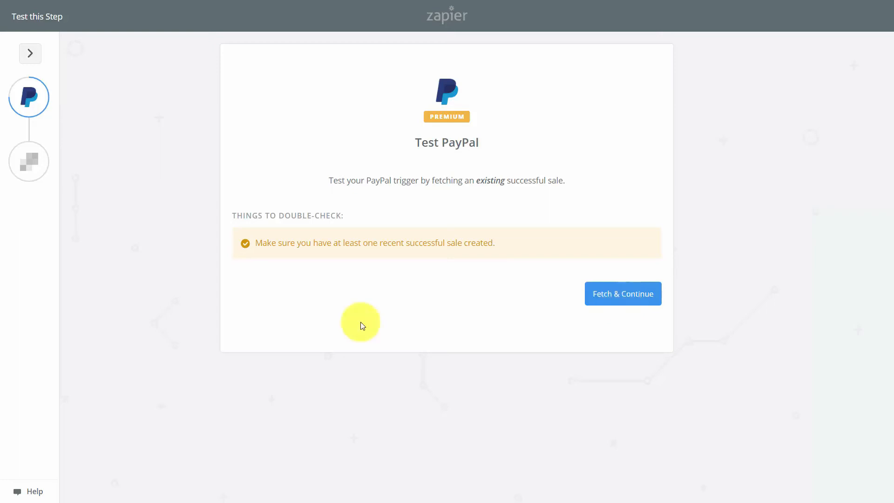
# Step: Save the Zapier webhook as PayPal's IPN notification URL with IPN messages enabled, and test the trigger by fetching a successful sale
pyautogui.hotkey('ctrl', 'Tab')
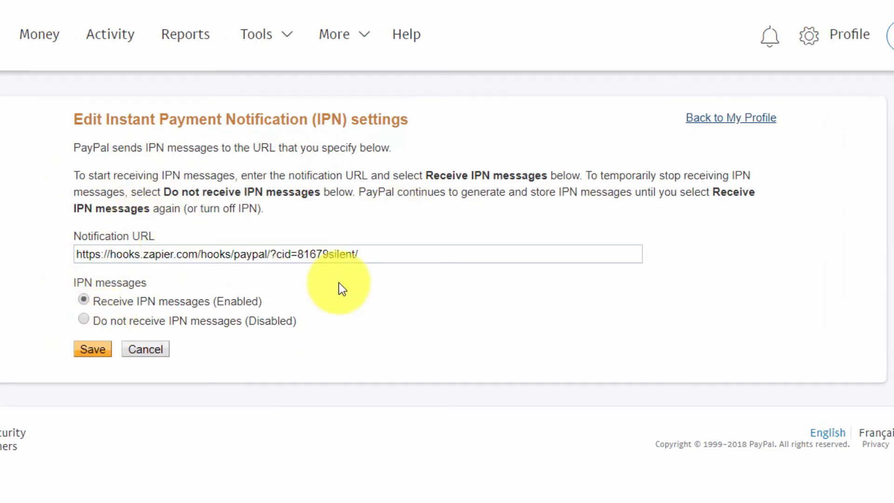
pyautogui.click(94, 353)
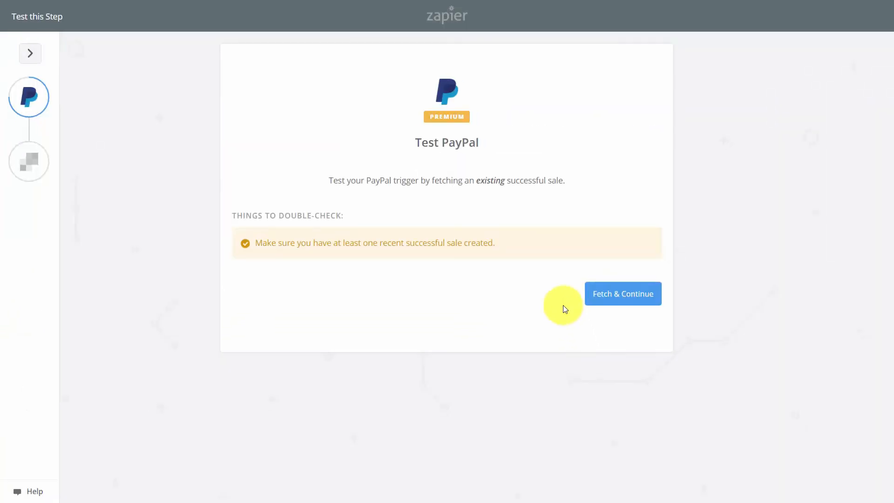
pyautogui.click(607, 304)
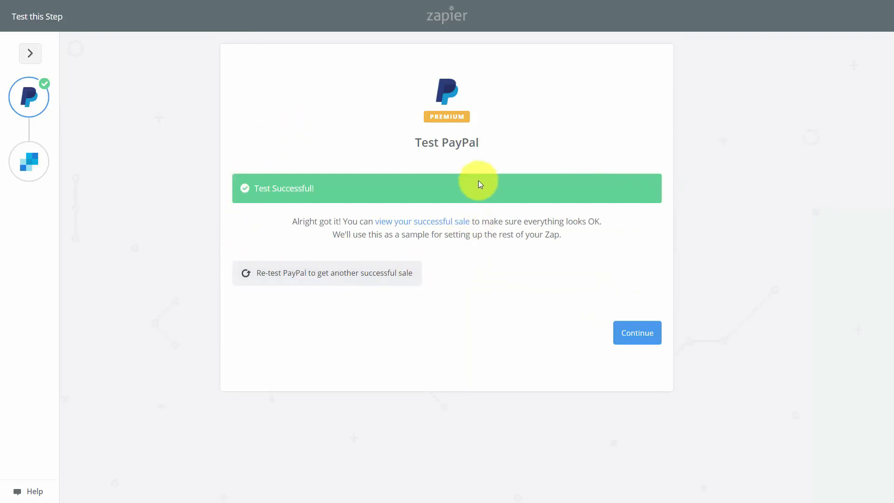
pyautogui.click(629, 333)
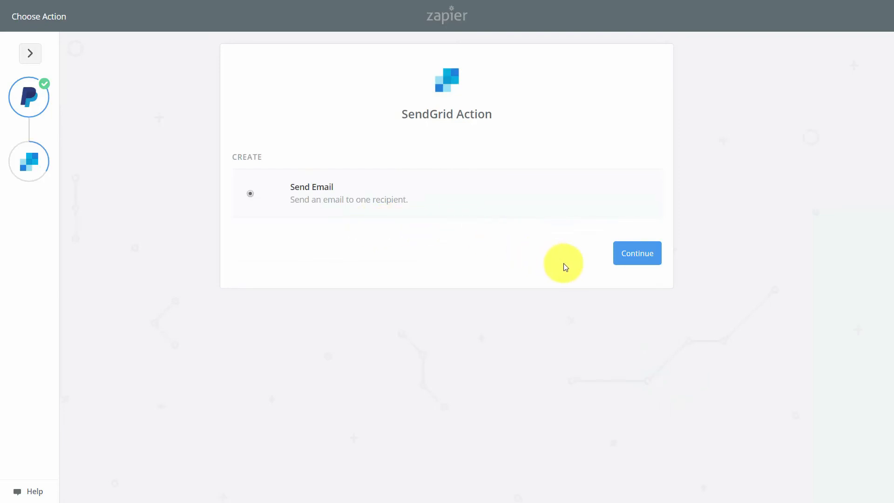
# Step: Set up the SendGrid Send Email action with a connected account, send a test email to SendGrid, and finish the Zap
pyautogui.click(629, 253)
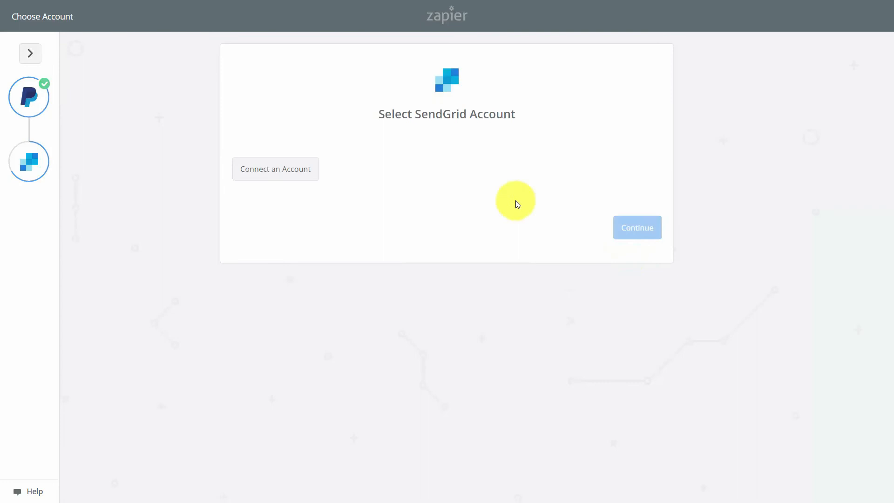
pyautogui.click(280, 177)
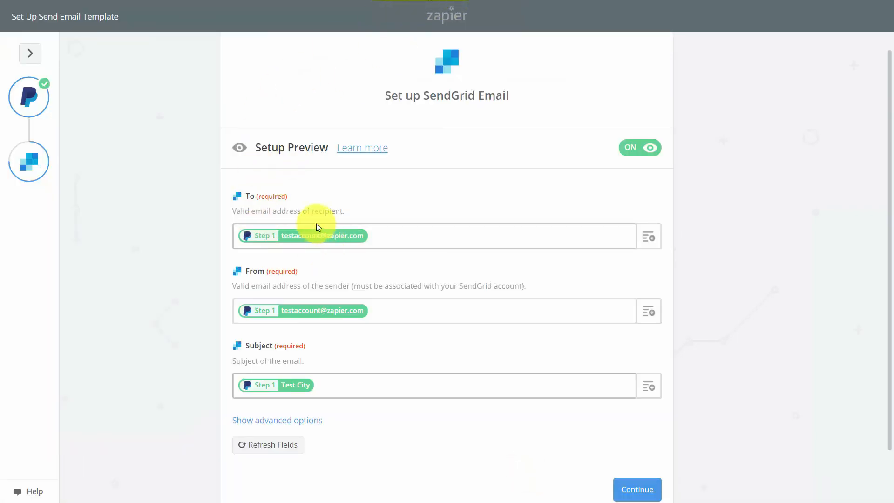
pyautogui.click(628, 489)
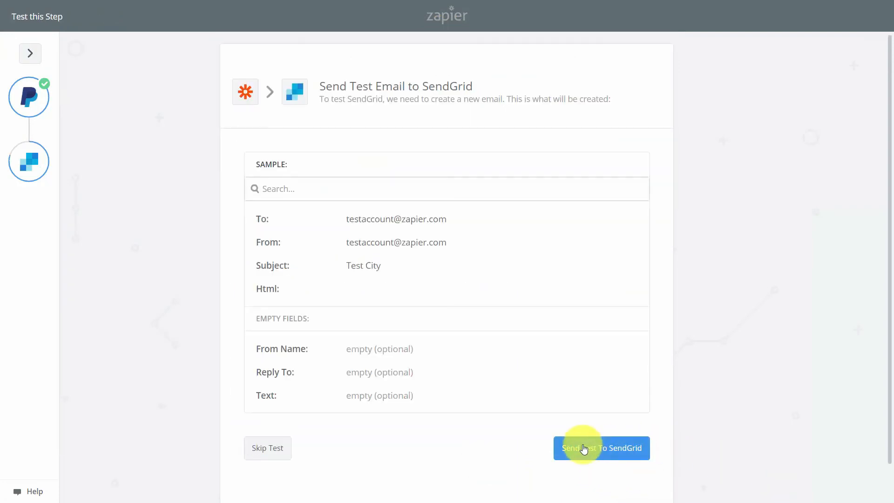
pyautogui.click(583, 448)
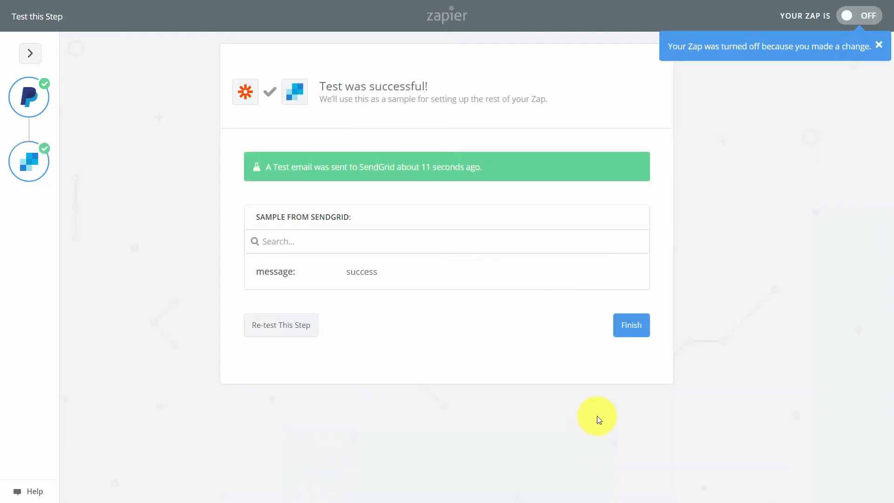
pyautogui.click(631, 325)
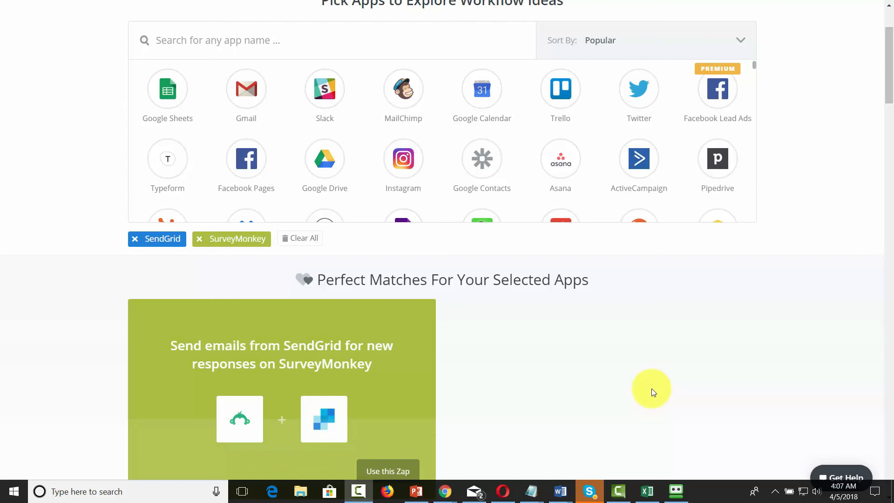
# Step: Create the Zap that sends SendGrid emails for new SurveyMonkey responses and accept its New Response Notification With Answers trigger
pyautogui.scroll(-1, 526, 364)
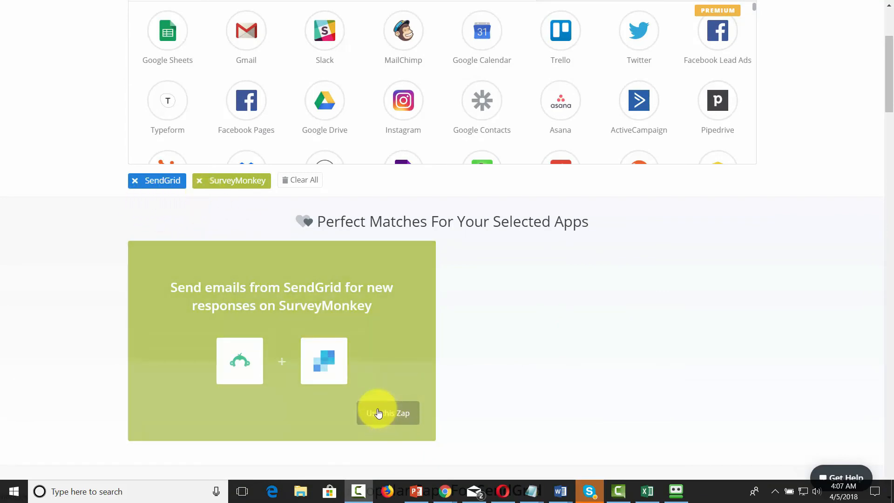
pyautogui.click(378, 413)
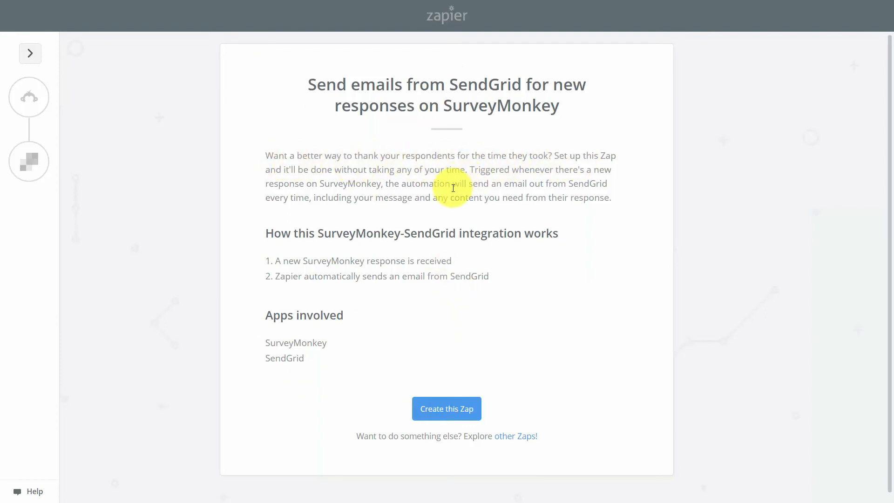
pyautogui.click(432, 408)
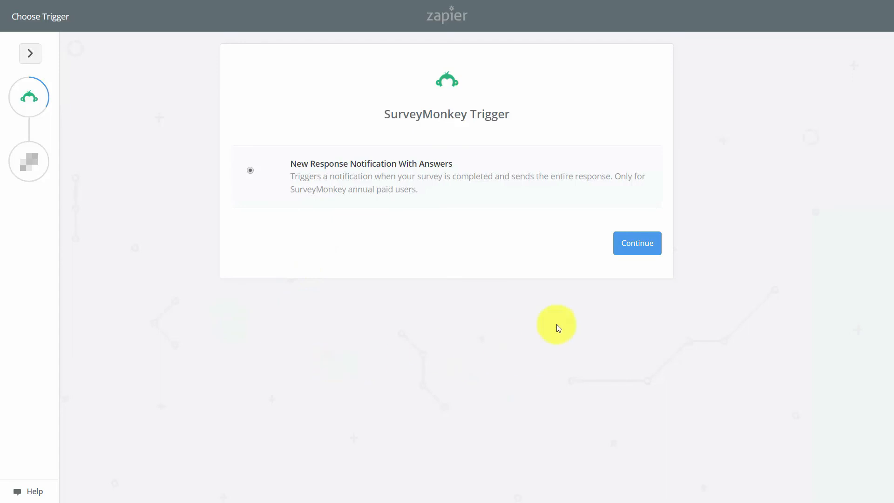
pyautogui.click(632, 246)
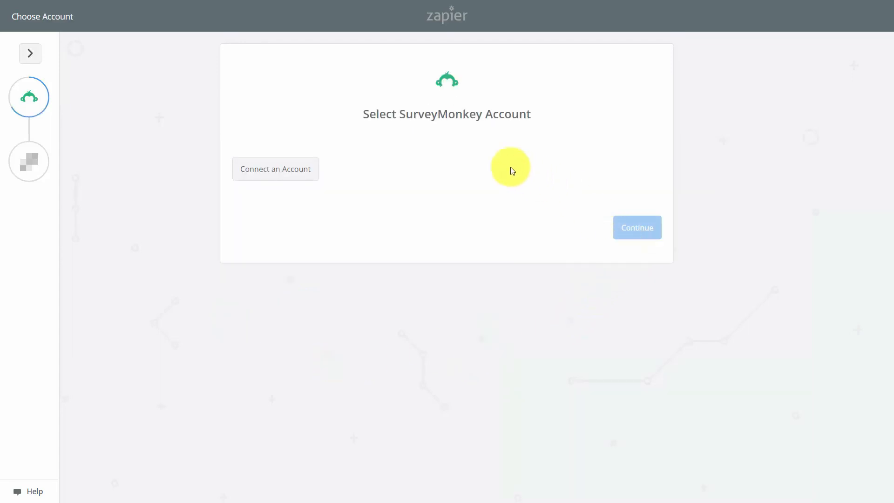
# Step: Connect a SurveyMonkey account to Zapier by authorizing access, and save it as the trigger's account
pyautogui.click(284, 180)
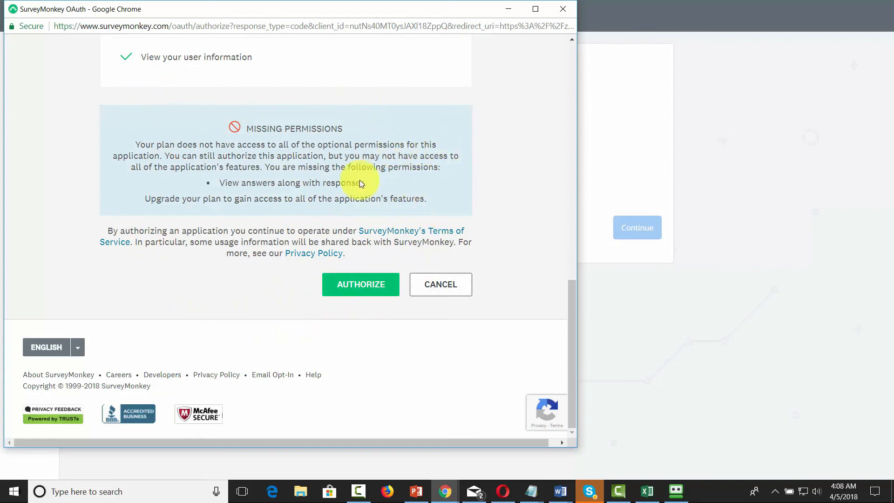
pyautogui.click(357, 293)
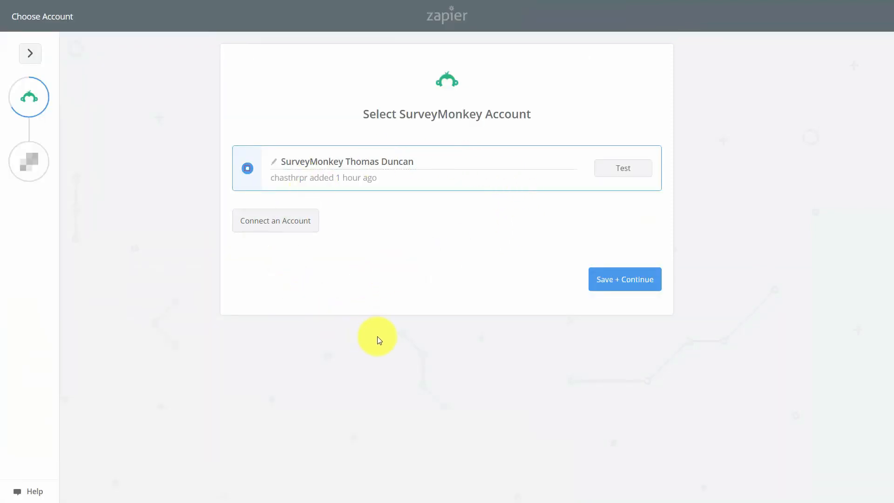
pyautogui.click(617, 285)
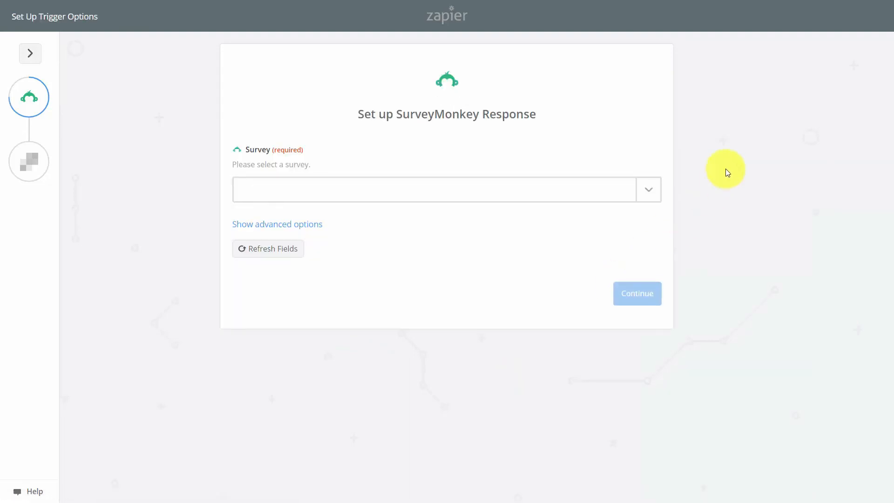
# Step: Choose the Animated Whiteboard Articles survey for the trigger and test it by fetching an existing response
pyautogui.click(649, 190)
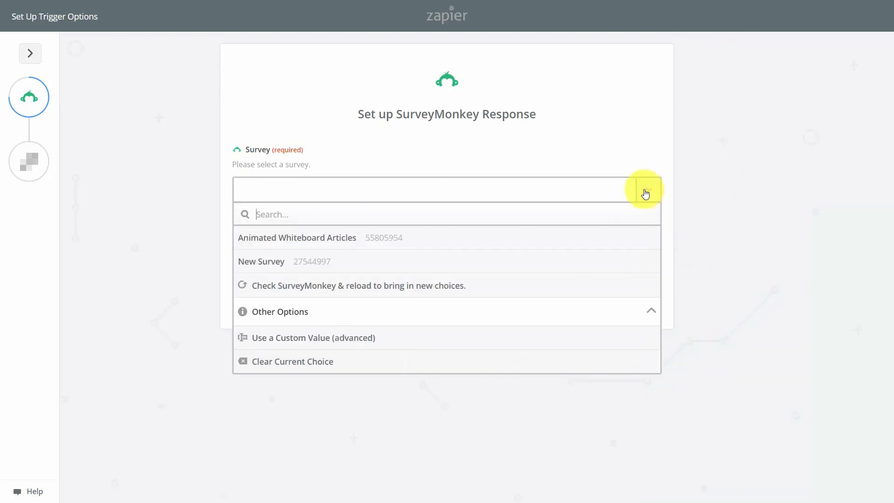
pyautogui.click(299, 238)
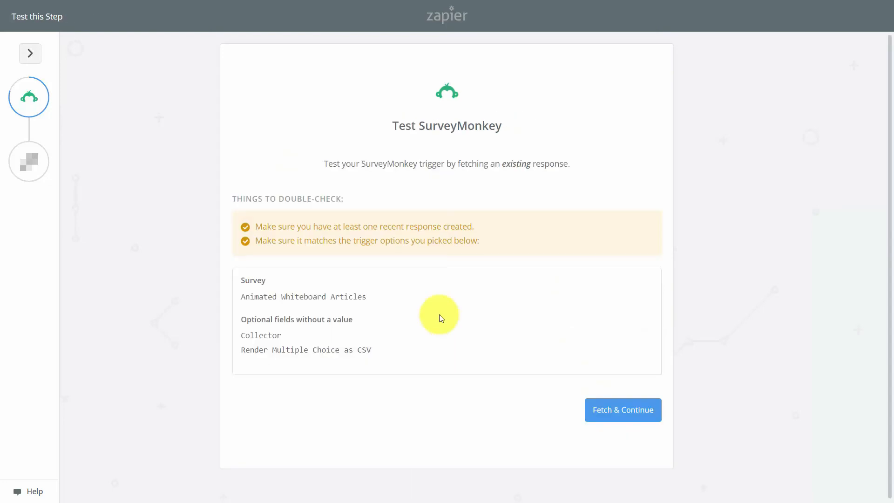
pyautogui.click(625, 416)
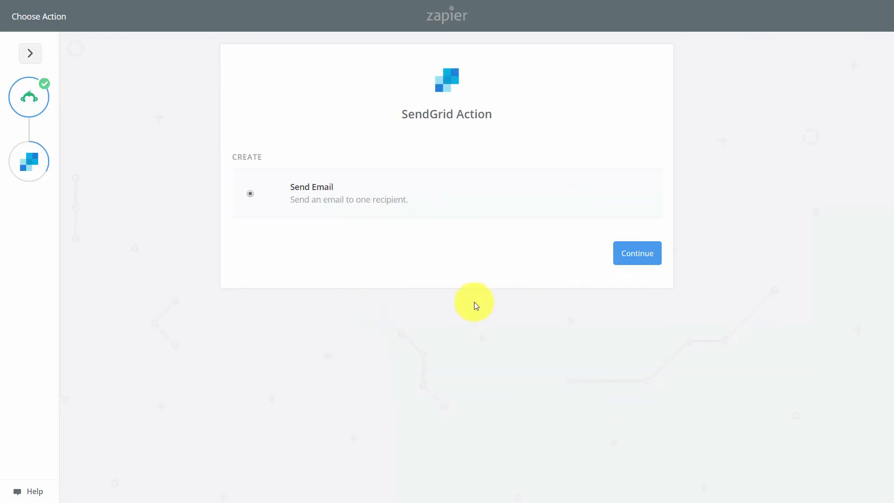
# Step: Set up the SendGrid Send Email action with the subject "Thanks for Taking the Survey", send a test email, and finish the Zap
pyautogui.click(633, 255)
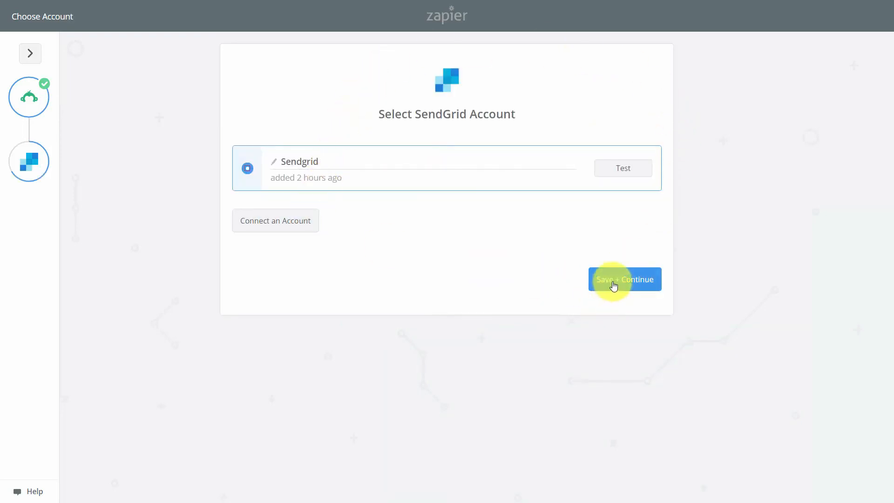
pyautogui.click(614, 283)
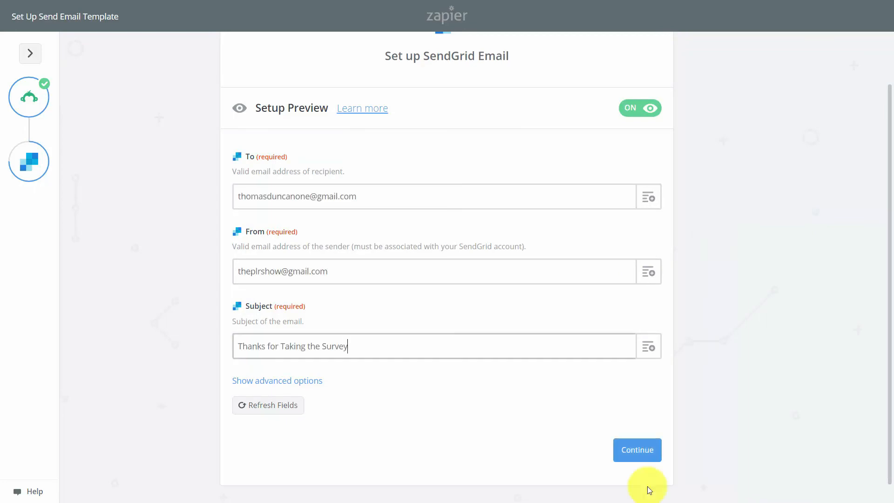
pyautogui.click(624, 448)
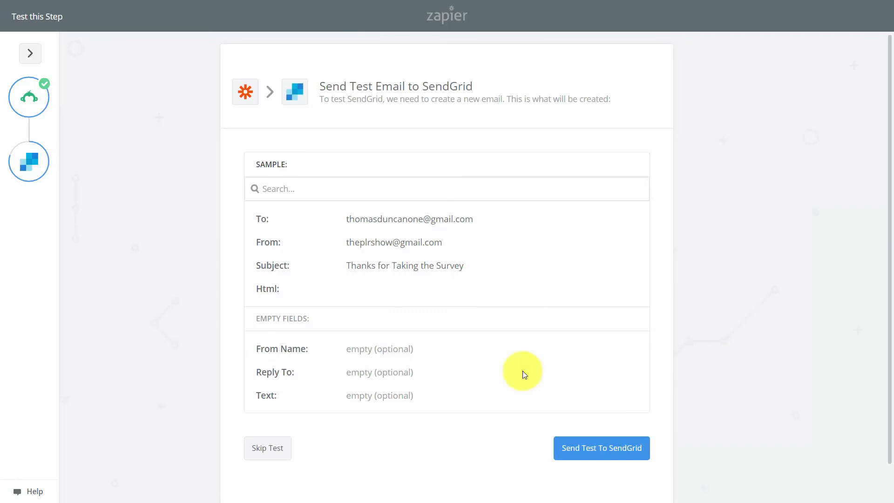
pyautogui.click(592, 449)
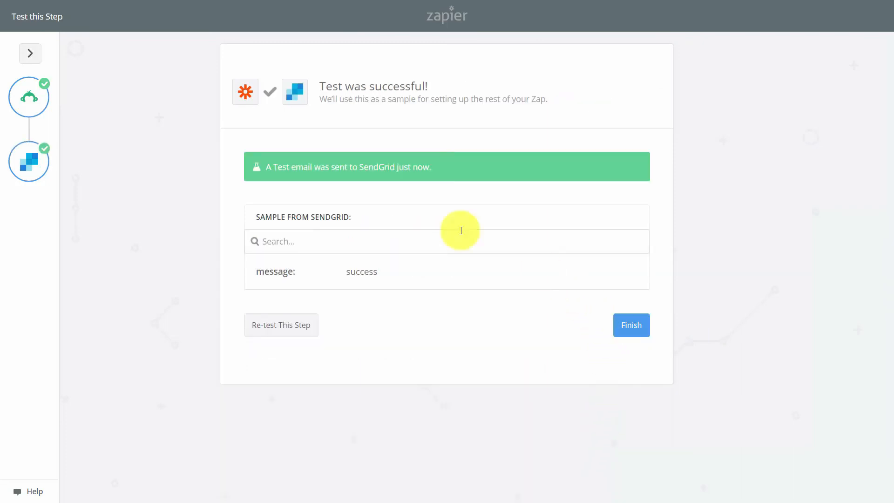
pyautogui.click(631, 326)
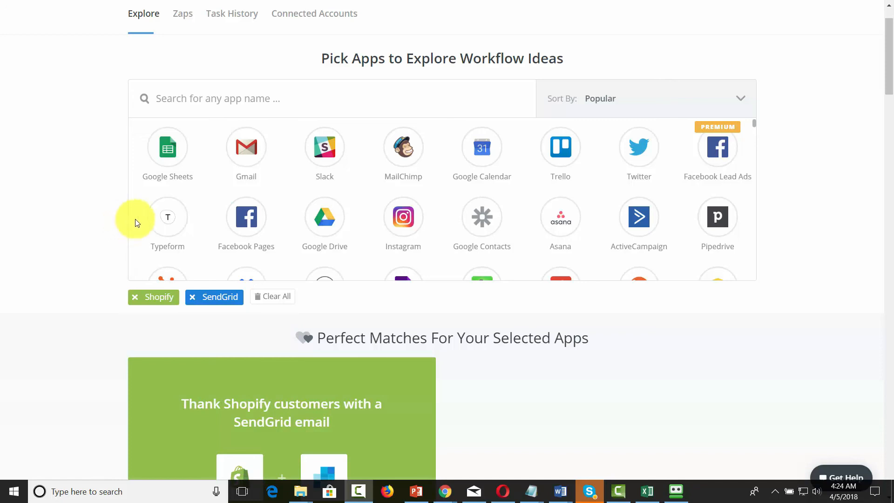
# Step: Create the Zap that thanks Shopify customers with a SendGrid email and accept its New Paid Order trigger
pyautogui.scroll(-3, 116, 214)
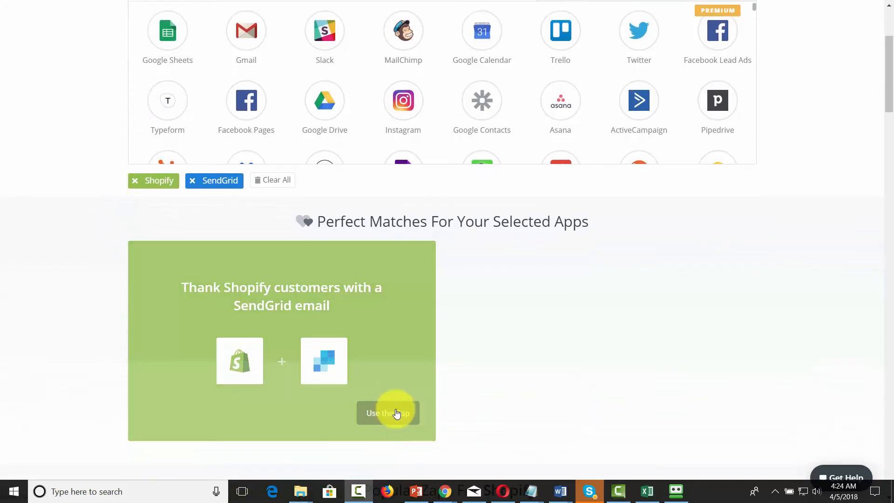
pyautogui.click(396, 413)
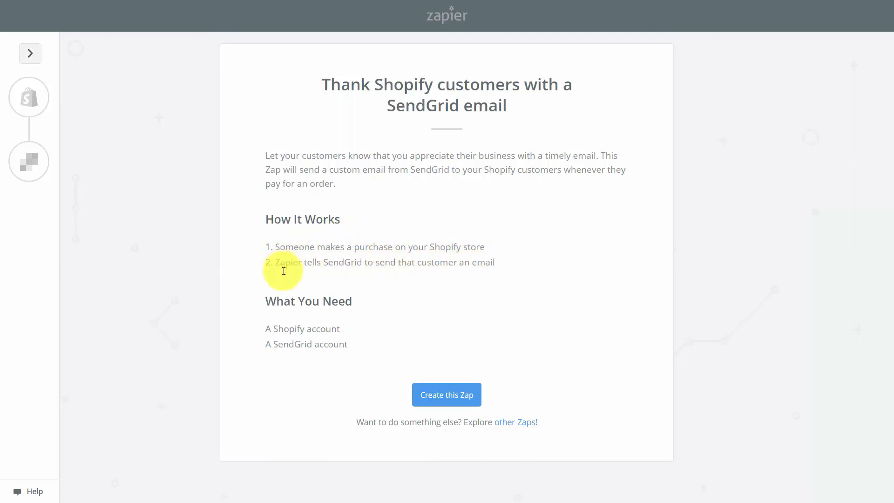
pyautogui.click(452, 397)
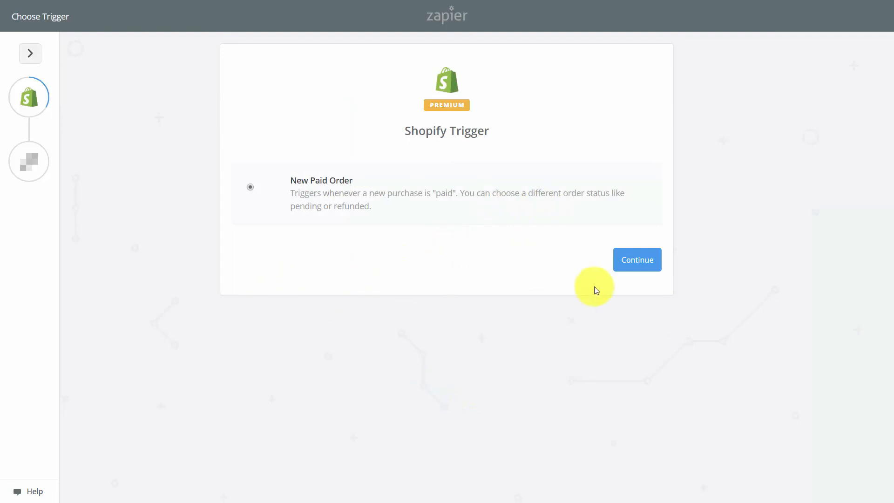
pyautogui.click(631, 268)
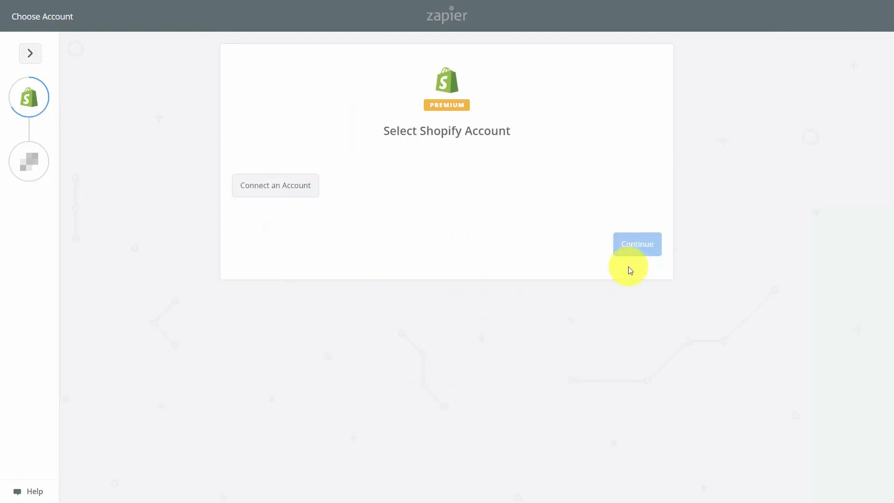
# Step: Connect the Business Tutorial Videos Shopify store by installing the Zapier app, and save it as the trigger's account
pyautogui.click(302, 194)
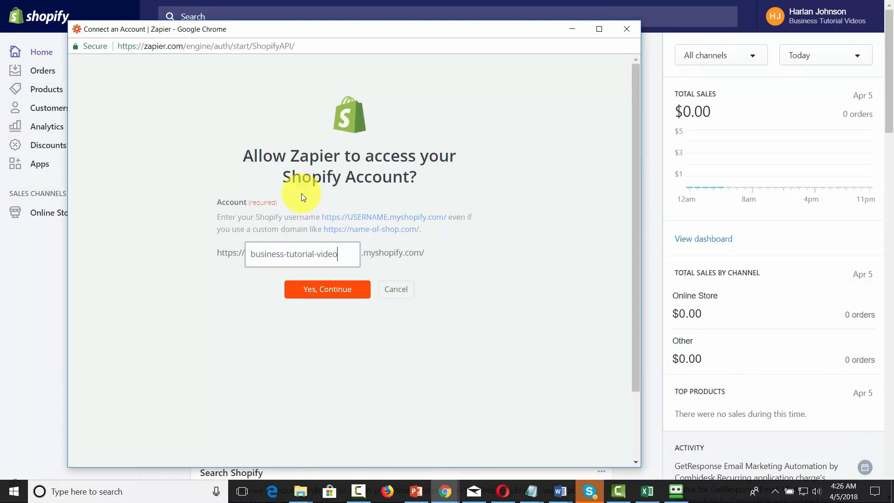
pyautogui.click(325, 290)
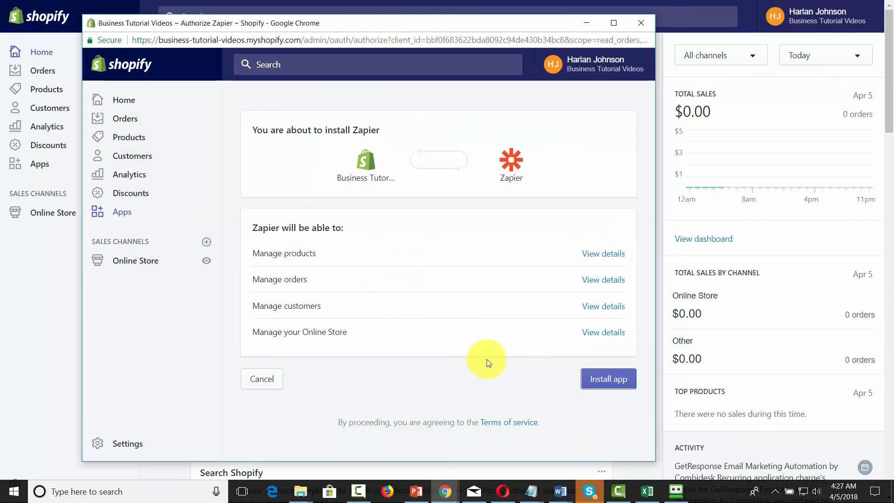
pyautogui.click(598, 384)
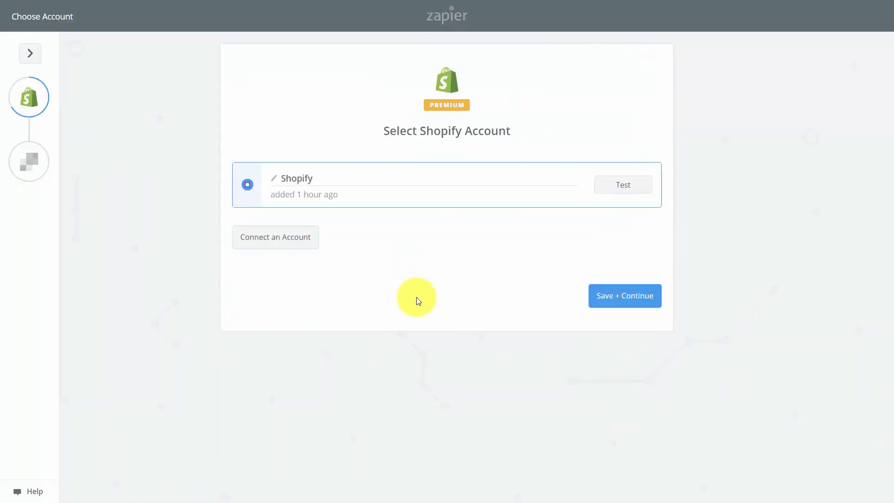
pyautogui.click(609, 298)
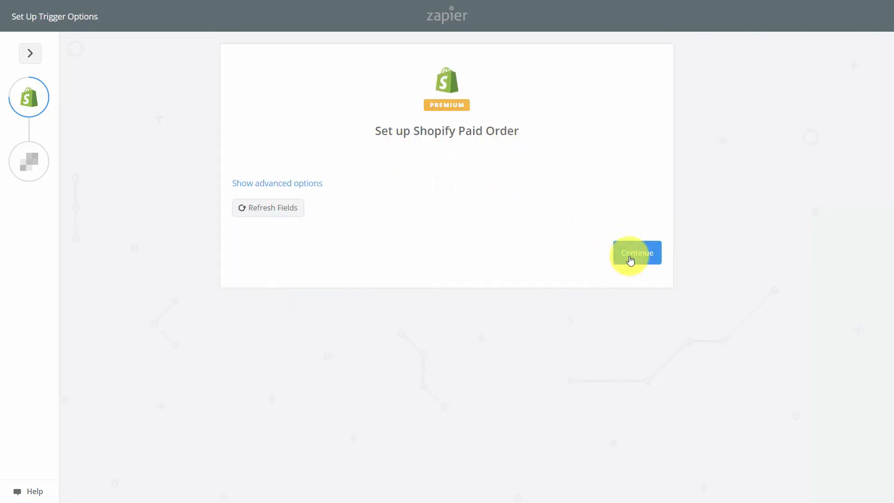
# Step: Keep the default paid order options, try fetching an existing paid order, and skip the Shopify trigger test
pyautogui.click(631, 257)
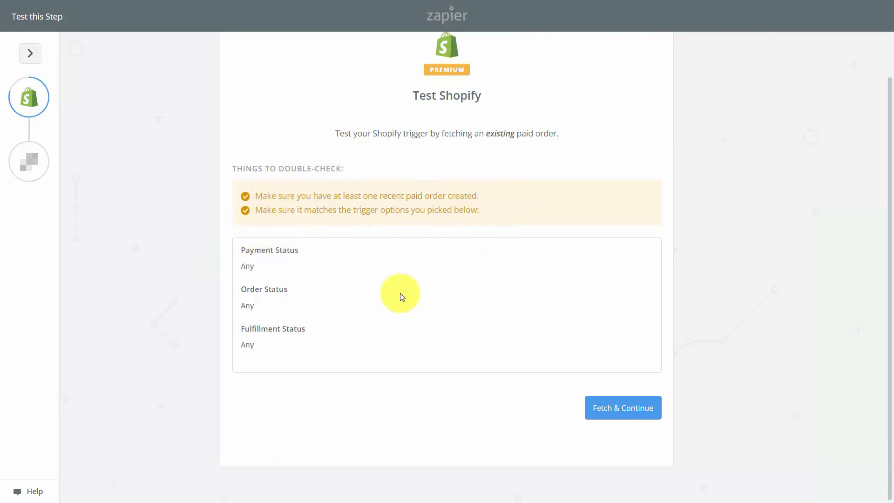
pyautogui.click(627, 418)
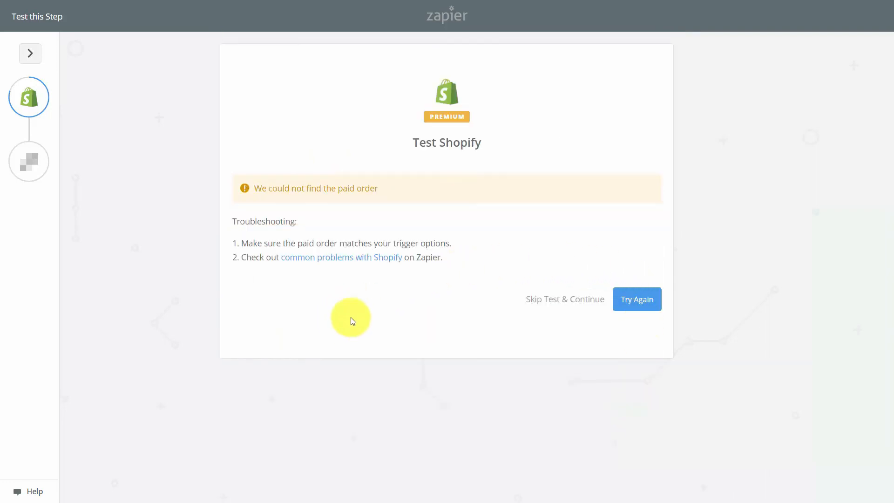
pyautogui.click(558, 303)
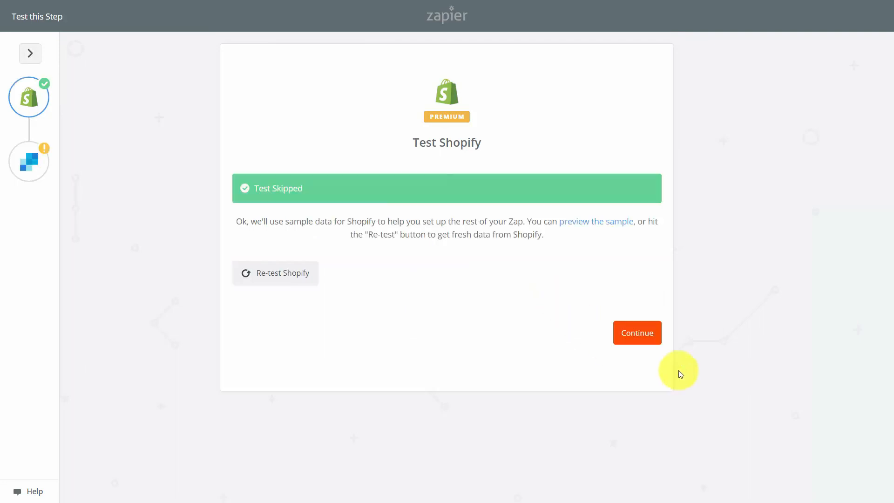
pyautogui.click(623, 334)
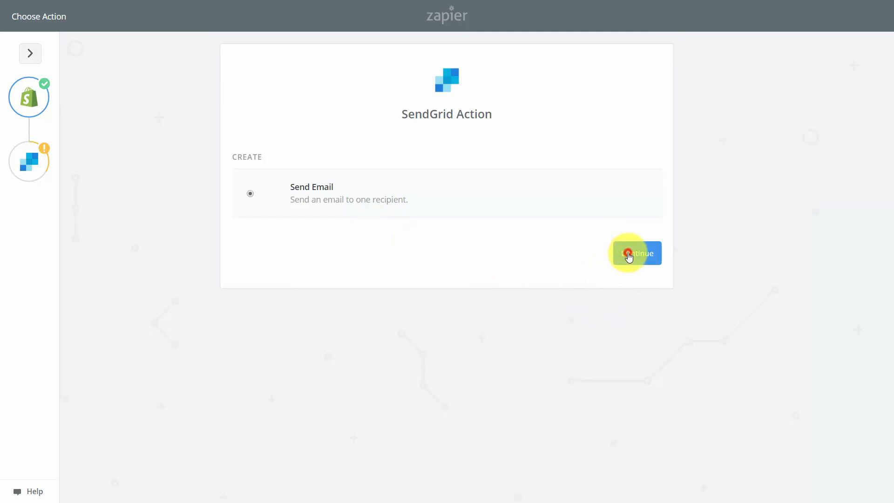
# Step: Set up the SendGrid Send Email action with the subject "Thanks for your purchase!", send a test email, and finish the Zap
pyautogui.click(628, 254)
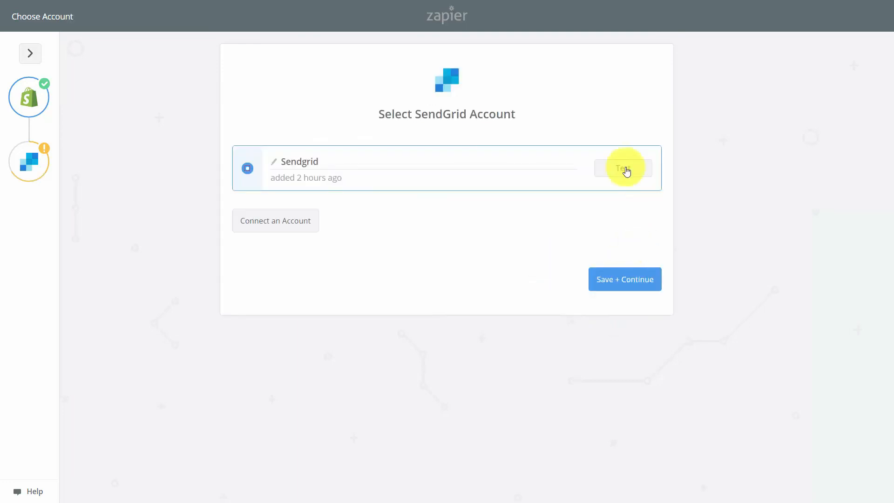
pyautogui.click(613, 278)
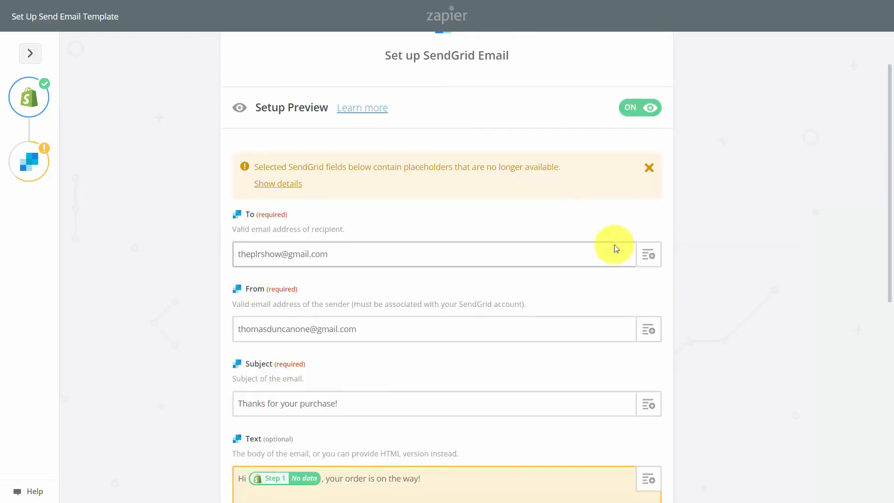
pyautogui.scroll(-5, 634, 349)
pyautogui.scroll(-3, 677, 384)
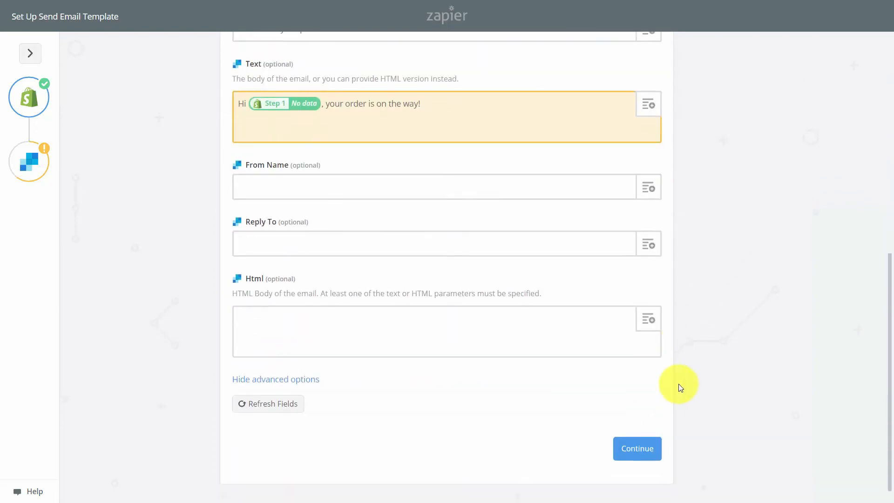
pyautogui.click(636, 431)
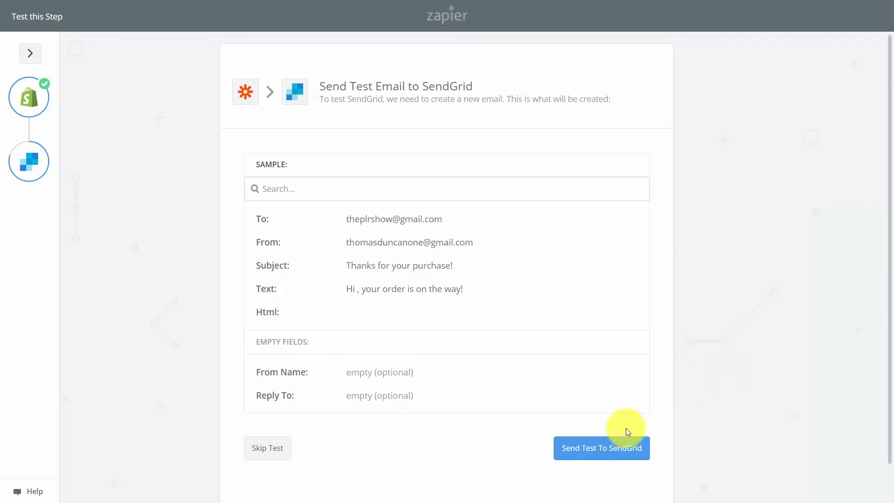
pyautogui.click(589, 448)
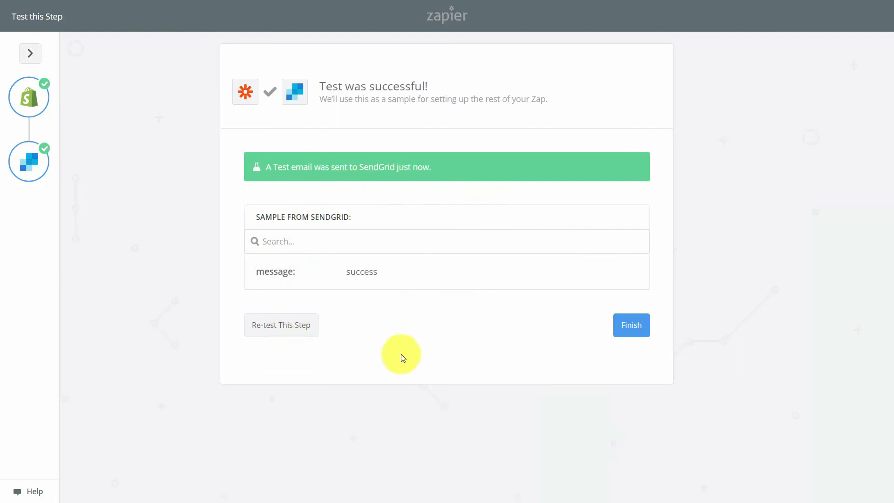
pyautogui.click(635, 326)
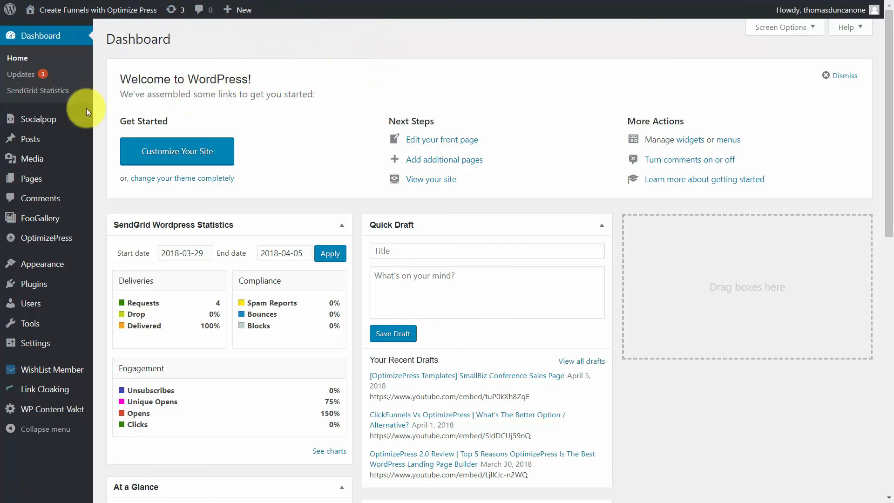
# Step: Review the WordPress dashboard with its SendGrid statistics and switch to the ClickFunnels SMTP integration settings
pyautogui.moveTo(85, 189)
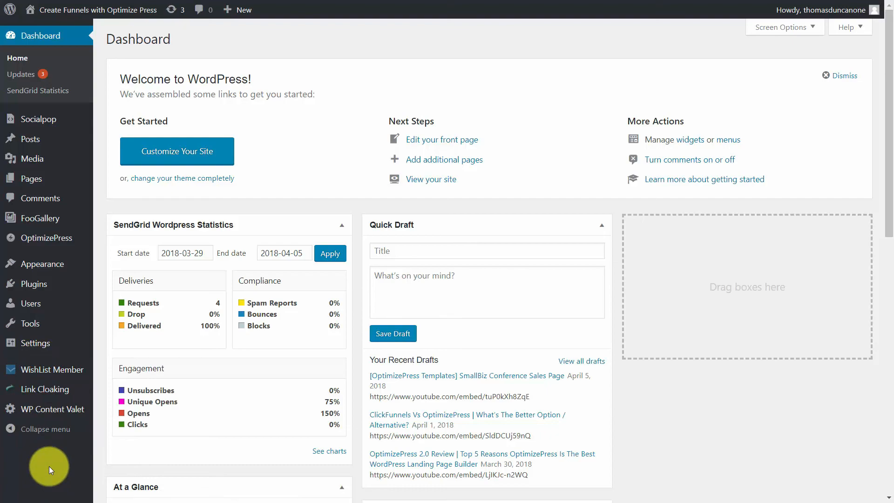
pyautogui.hotkey('ctrl', 'Tab')
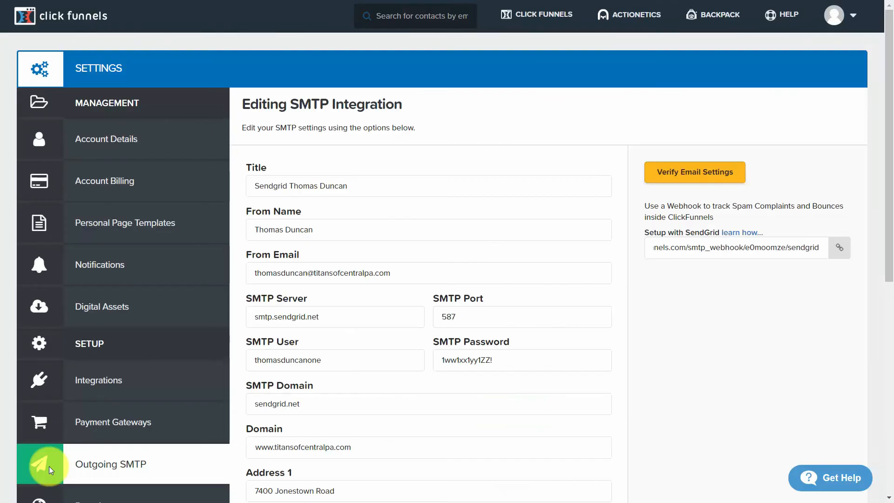